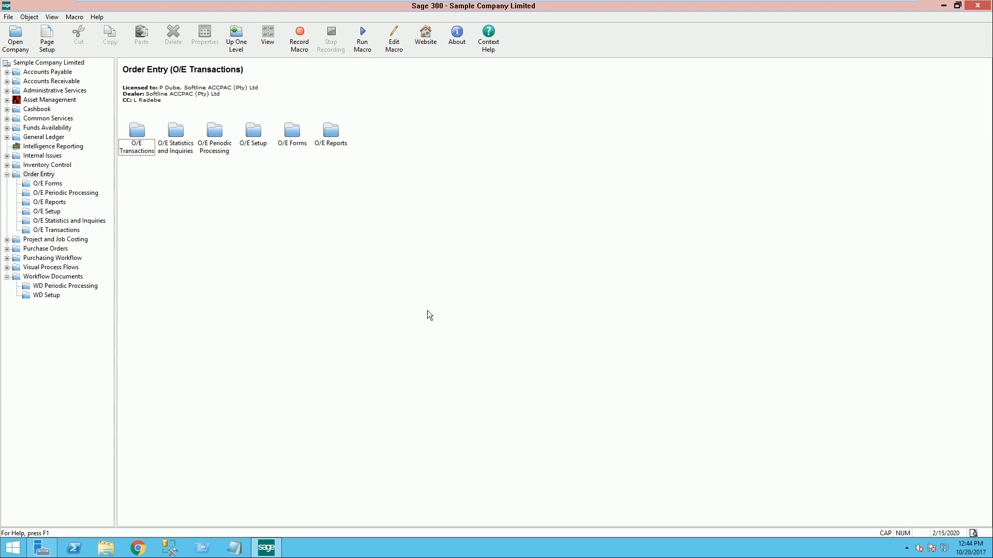
Step: Open the Order Entry form from the O/E Transactions and maximize its window
click(39, 175)
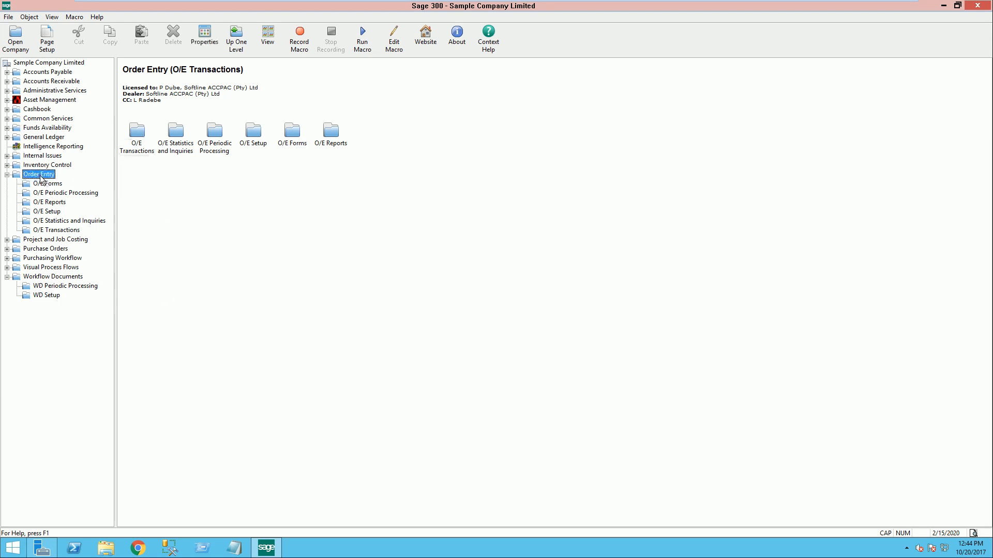
double_click(137, 141)
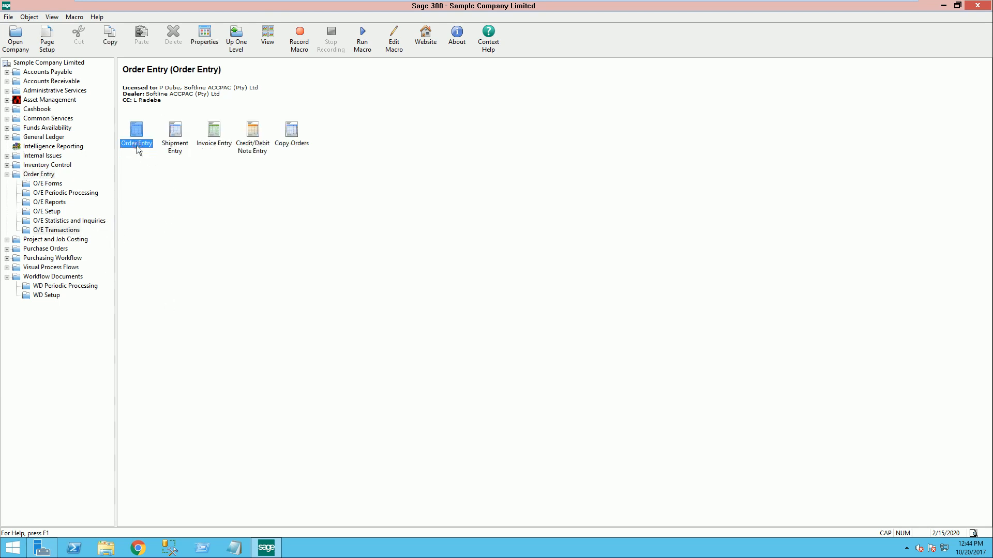
double_click(134, 144)
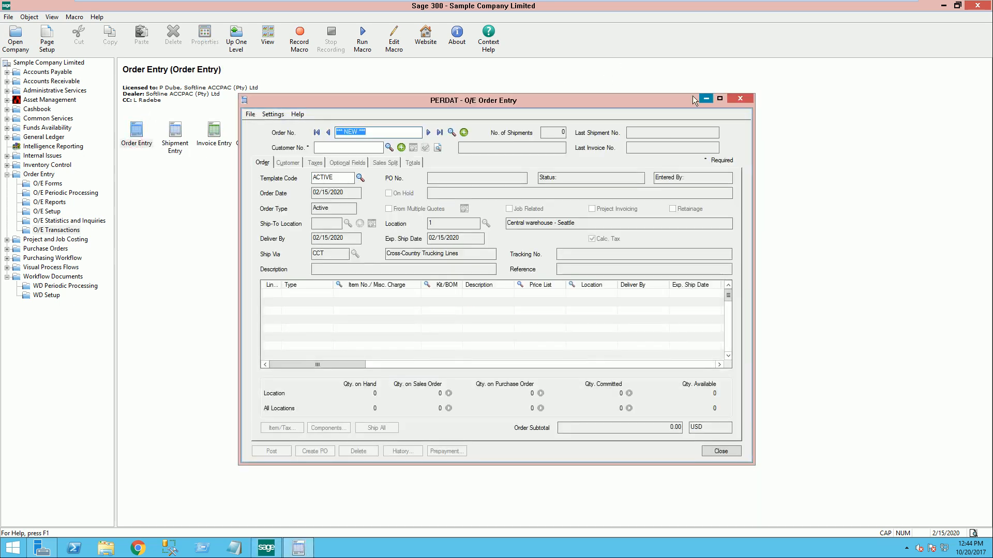
drag(663, 101, 550, 1)
Step: Set Bulus Engineering as the customer of the new order and review the available template codes
click(118, 52)
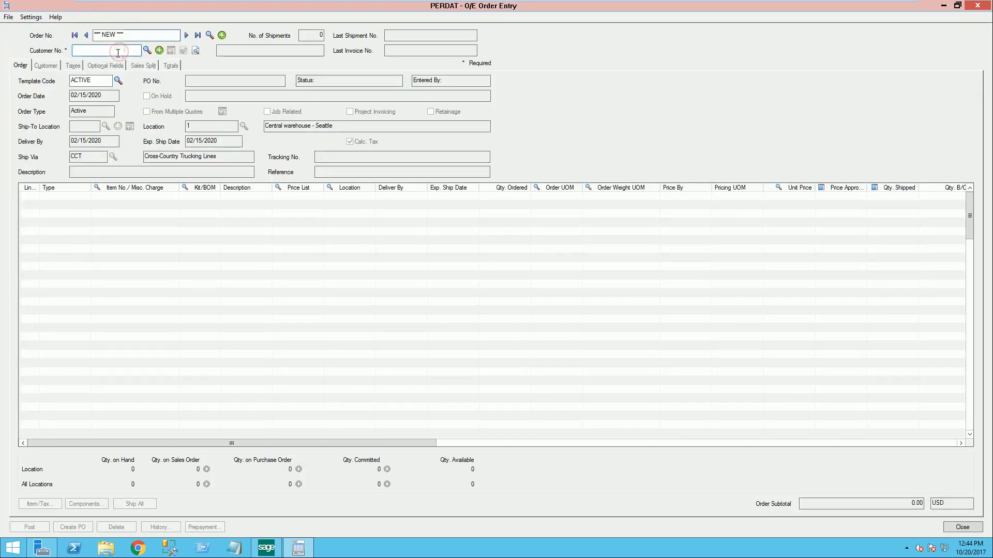
text(BULUS)
key(Tab)
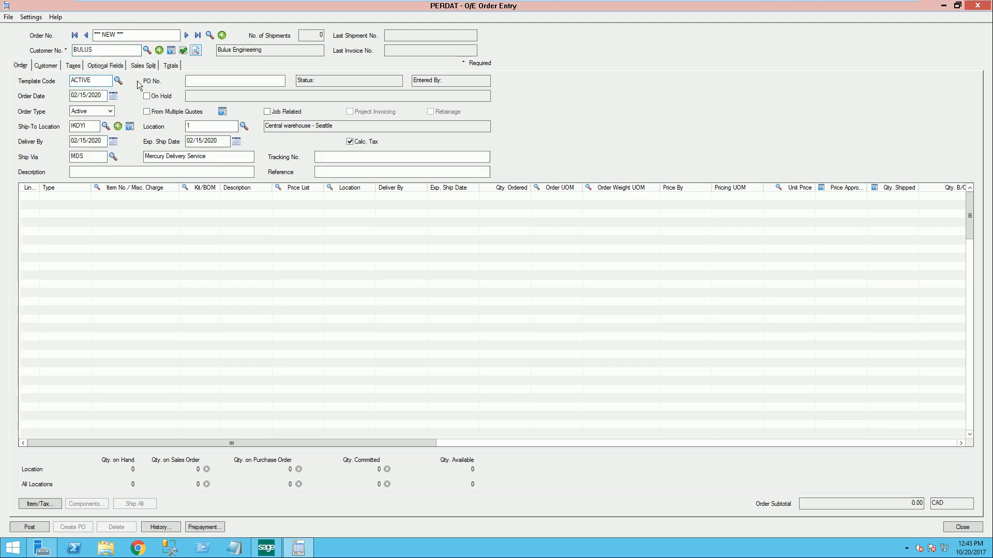
click(117, 82)
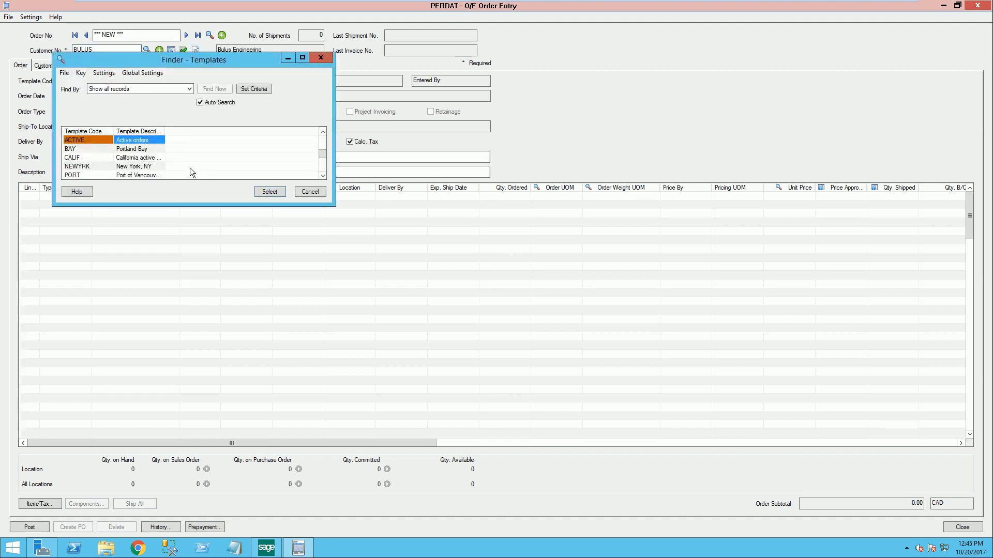
click(321, 59)
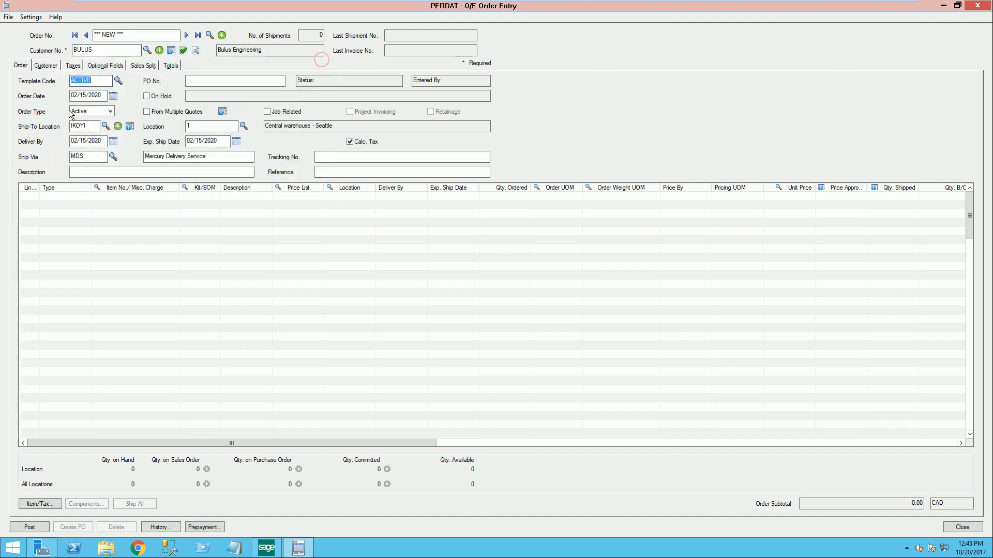
Step: Set the order type to Quote and review the available ship-via codes
click(110, 112)
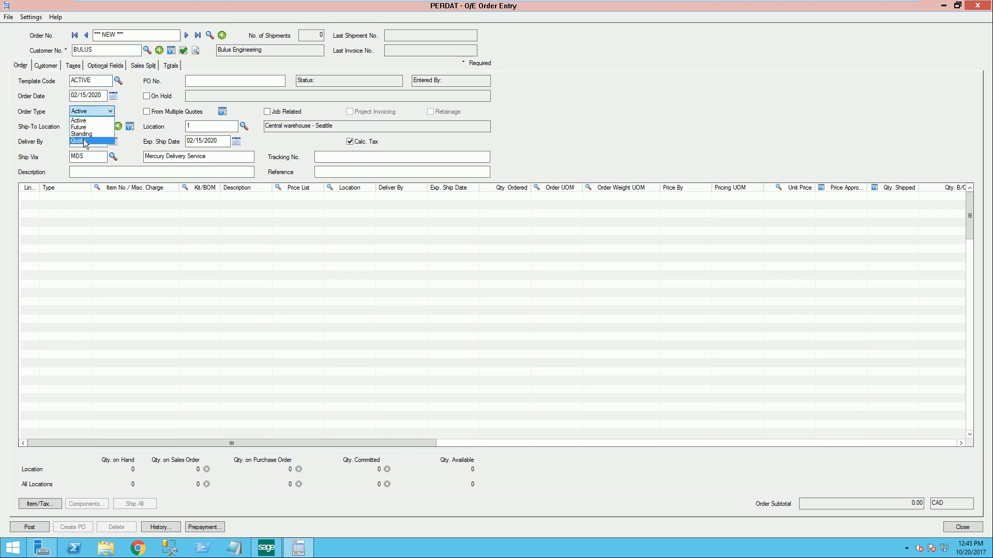
click(80, 141)
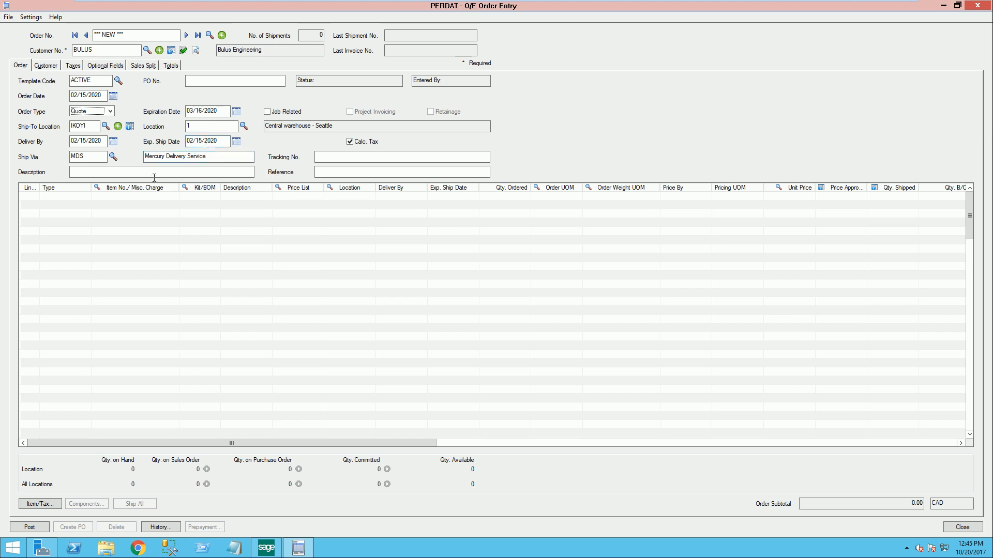
click(113, 157)
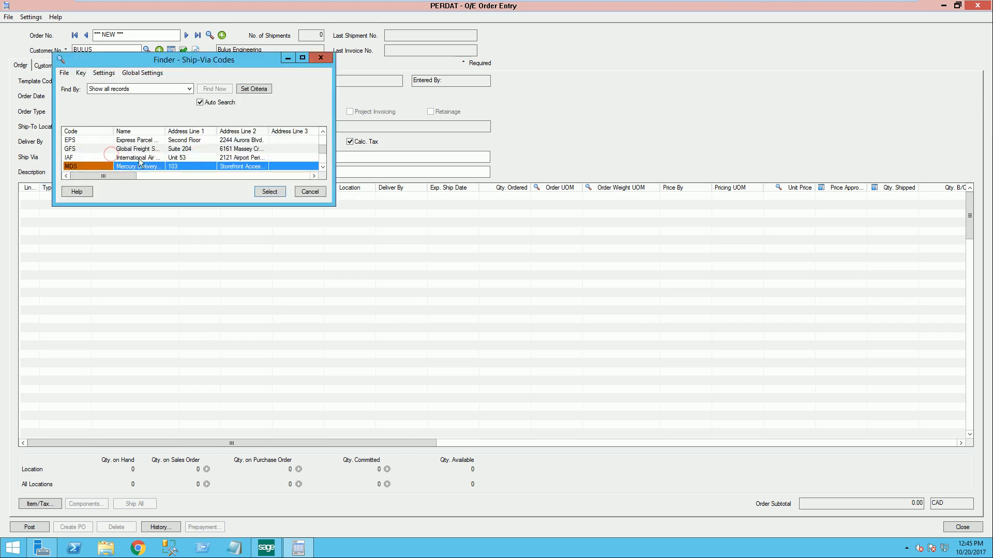
click(312, 193)
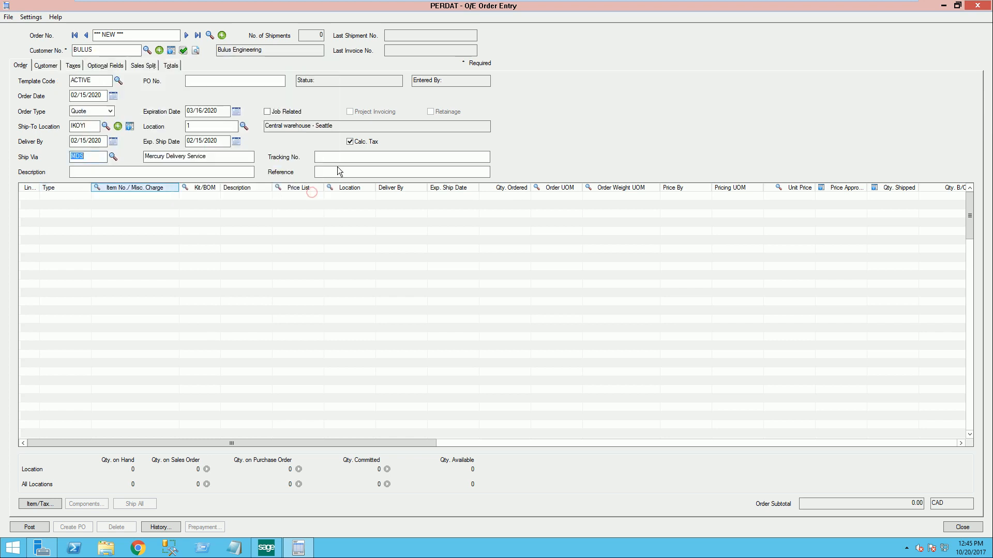
Step: Enter RFQ000145 as both the quote's description and reference, and TRACK009012 as its tracking number
click(107, 171)
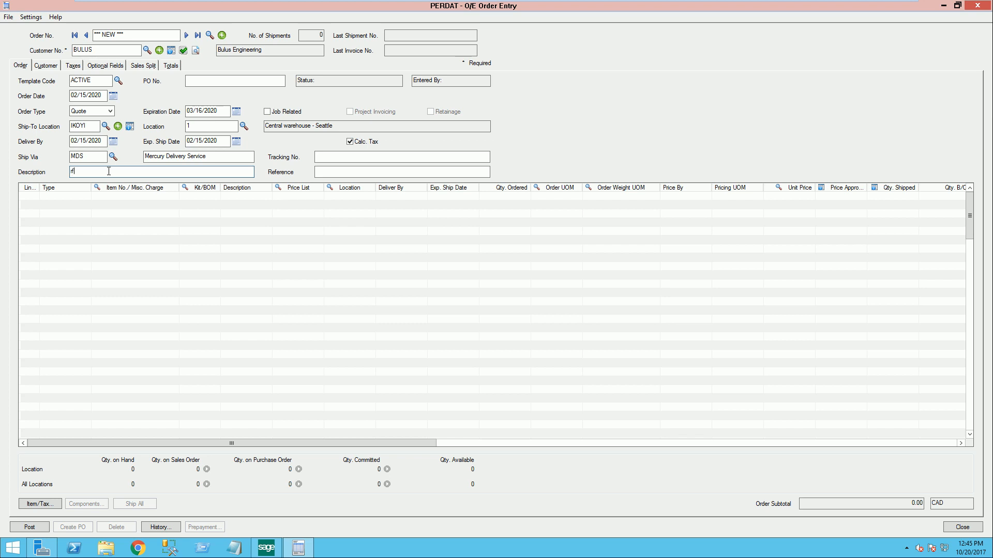
key(BackSpace)
key(BackSpace)
text(RFQ000145)
click(332, 172)
drag(104, 171, 57, 174)
key(ctrl+x)
click(327, 176)
key(ctrl+v)
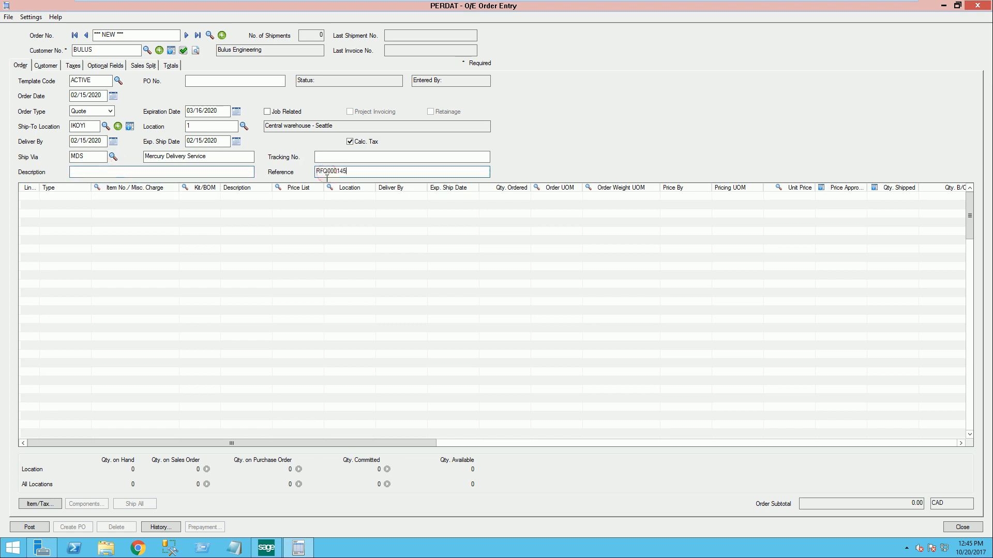
click(169, 171)
key(ctrl+v)
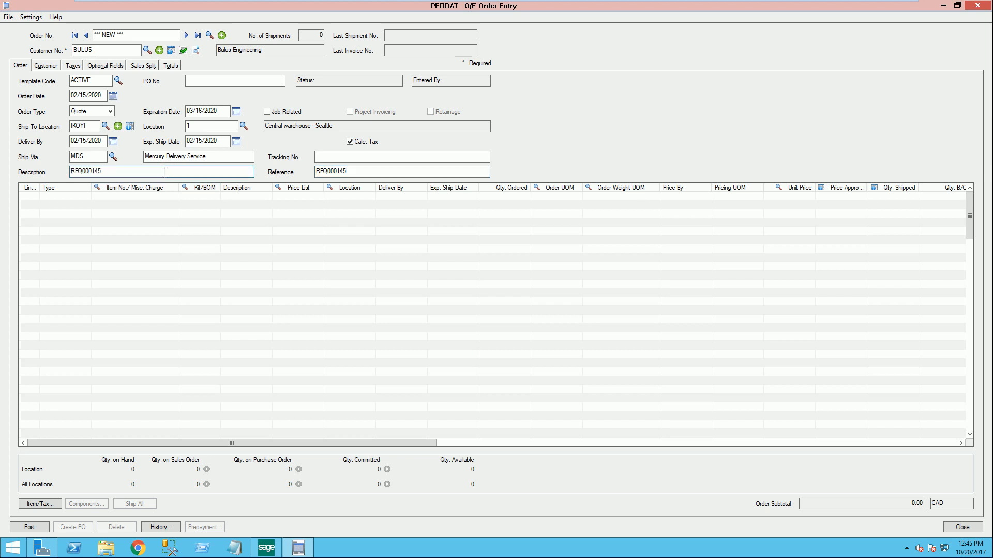
click(332, 157)
text(TRACK009012)
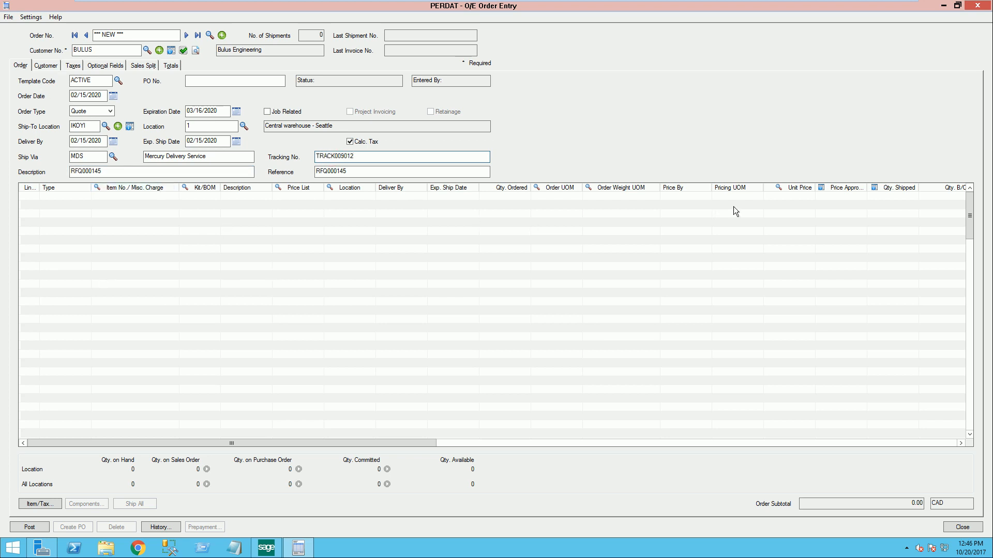
Step: Examine the account sets and terms codes available in the quote's customer details, widening the terms list's Description column
click(52, 68)
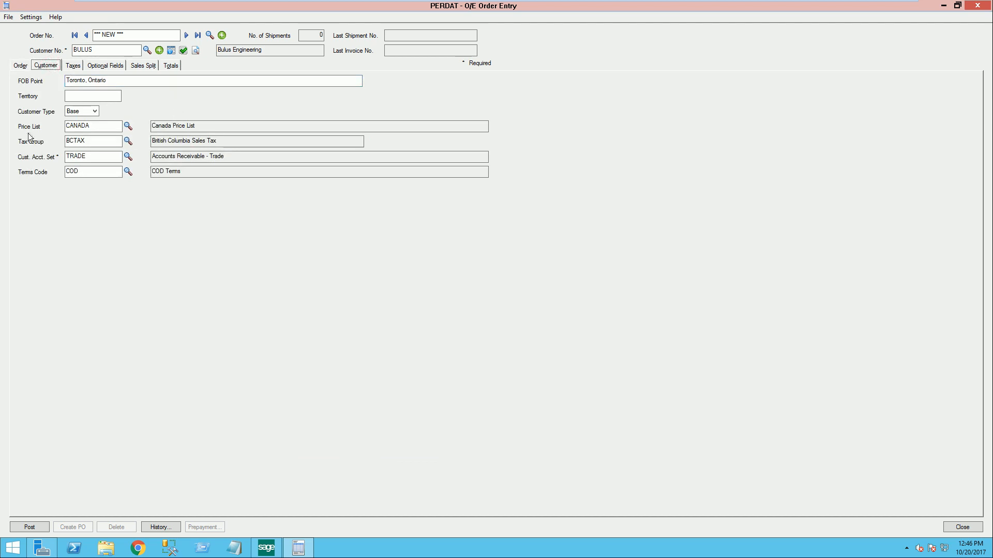
click(130, 156)
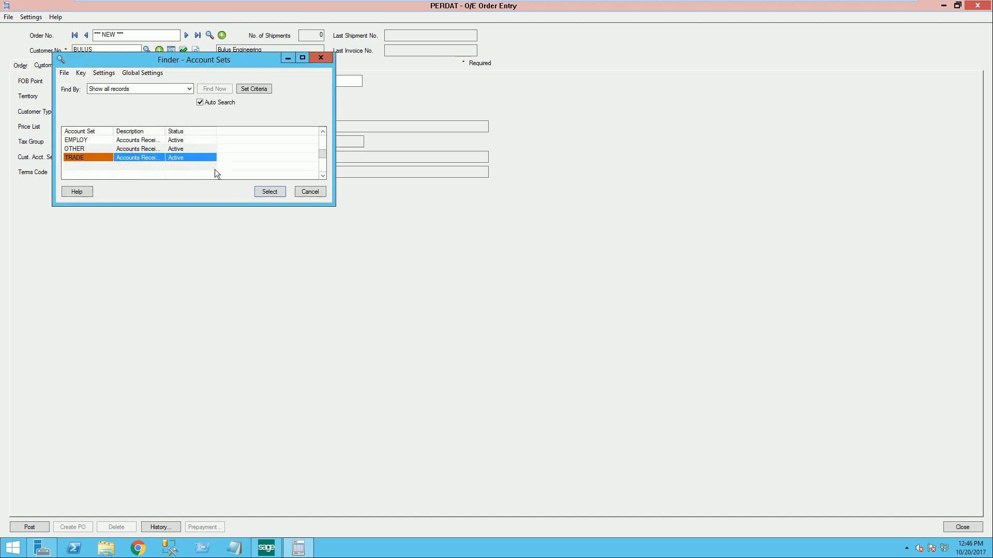
click(320, 59)
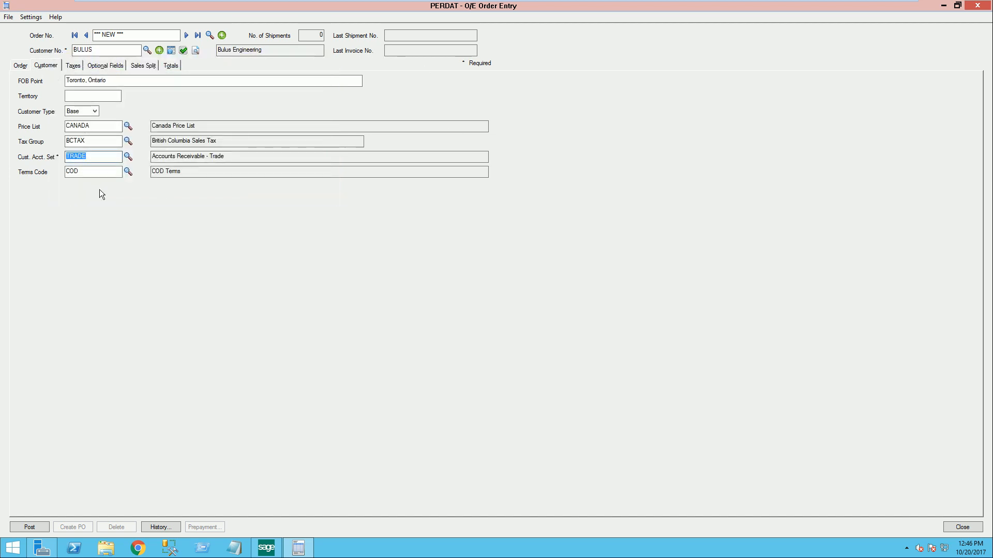
click(128, 173)
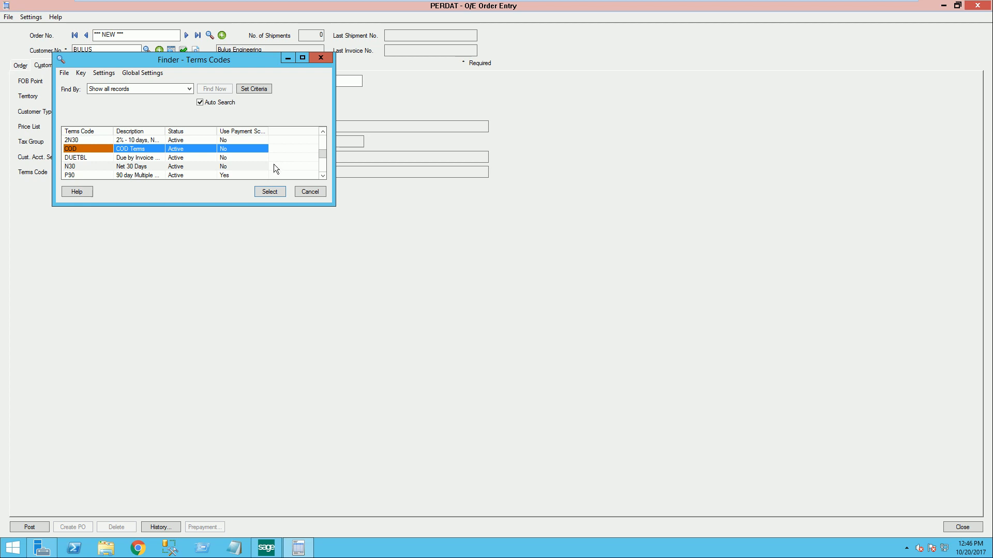
click(322, 177)
click(323, 177)
click(323, 176)
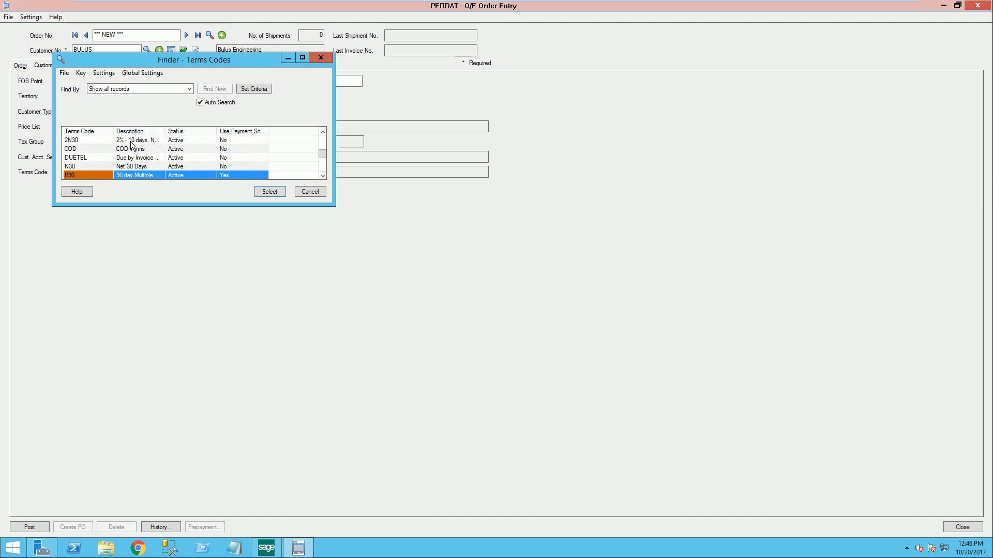
drag(166, 128, 186, 130)
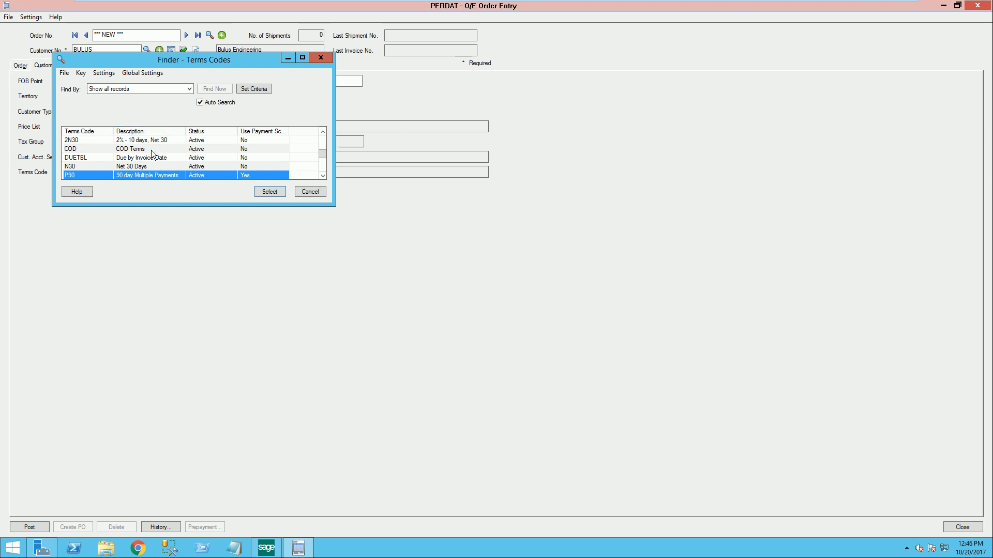
click(147, 142)
click(317, 193)
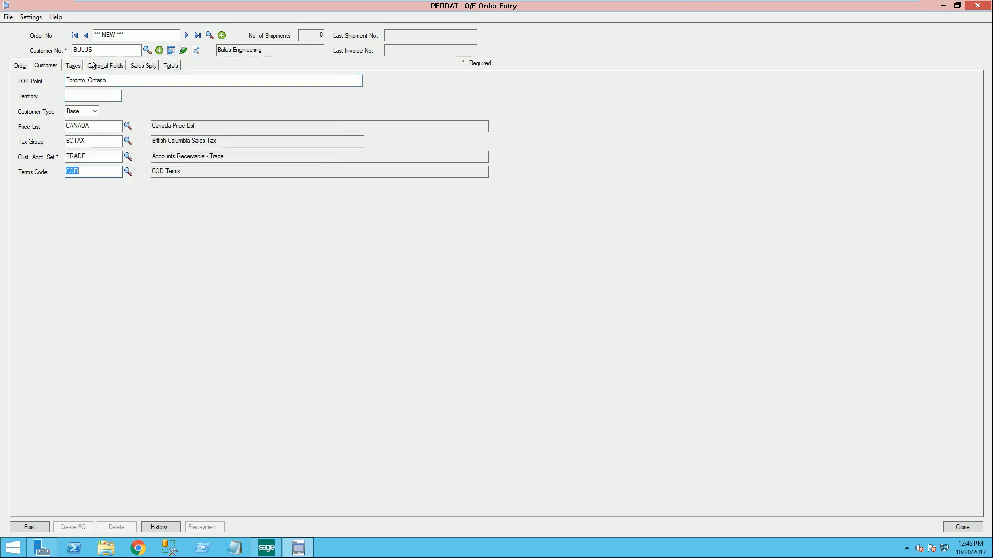
Step: Examine the quote's GST and PST tax authorities and its list of optional fields
click(72, 67)
click(120, 109)
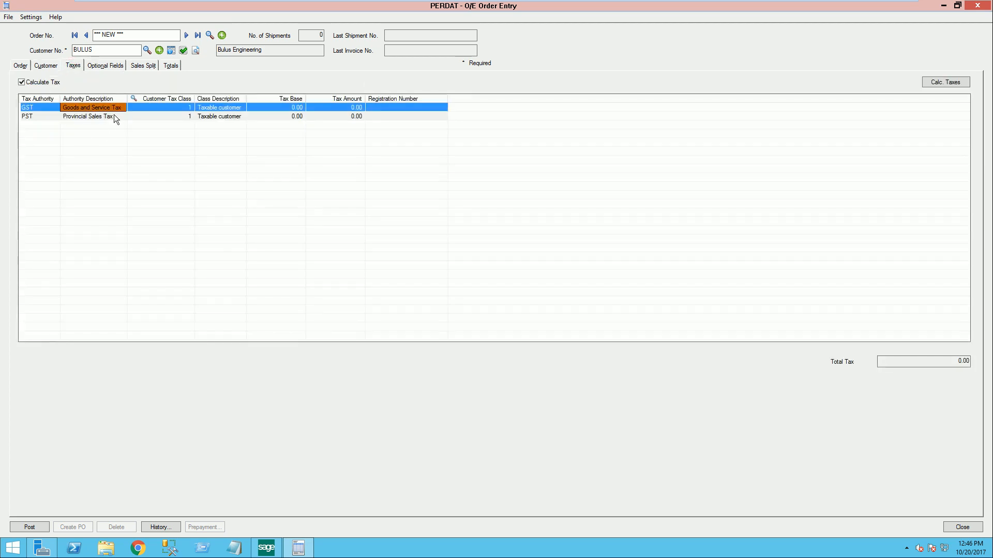
click(110, 116)
click(112, 110)
click(113, 117)
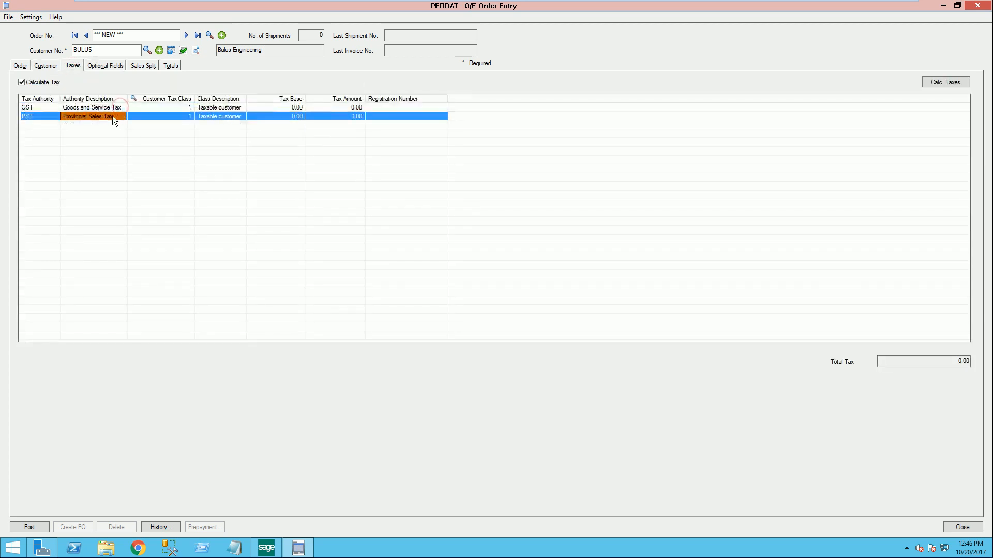
click(117, 110)
click(113, 116)
click(108, 109)
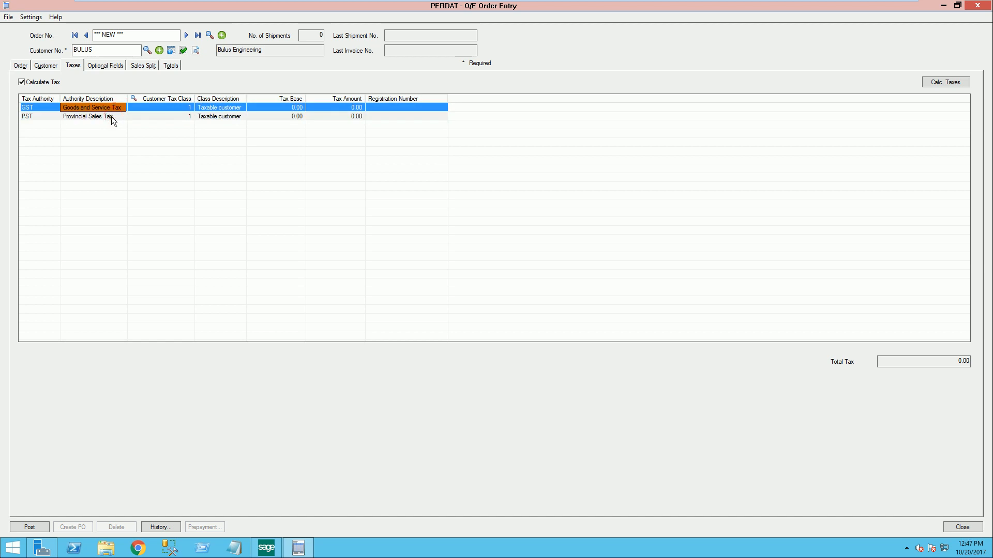
click(113, 116)
click(105, 65)
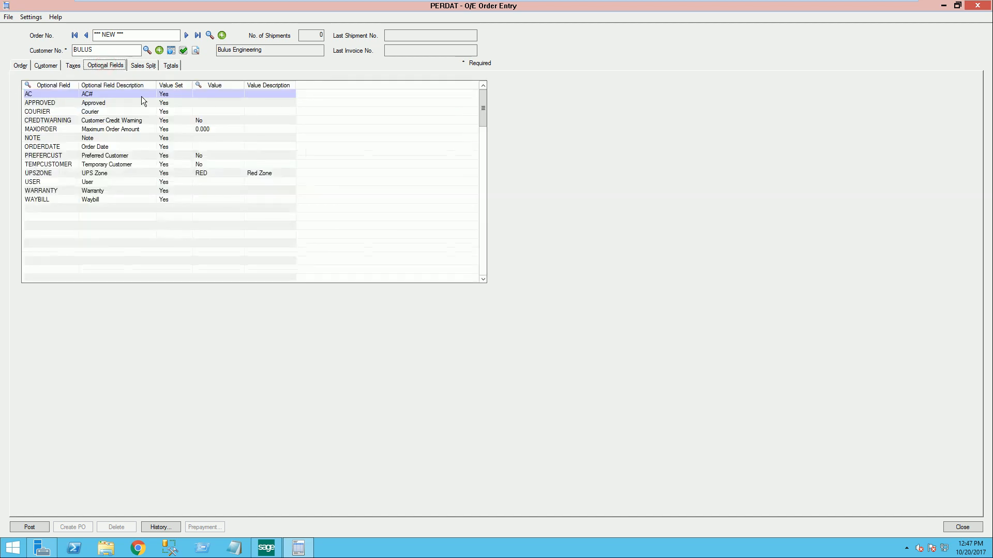
click(104, 104)
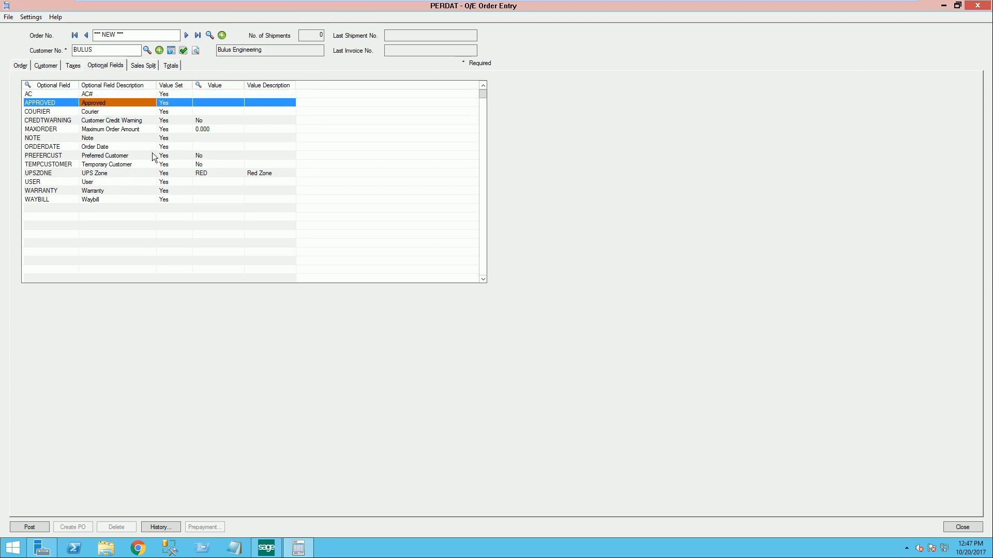
Step: Add a second line to the sales split with salesperson code DE
click(144, 66)
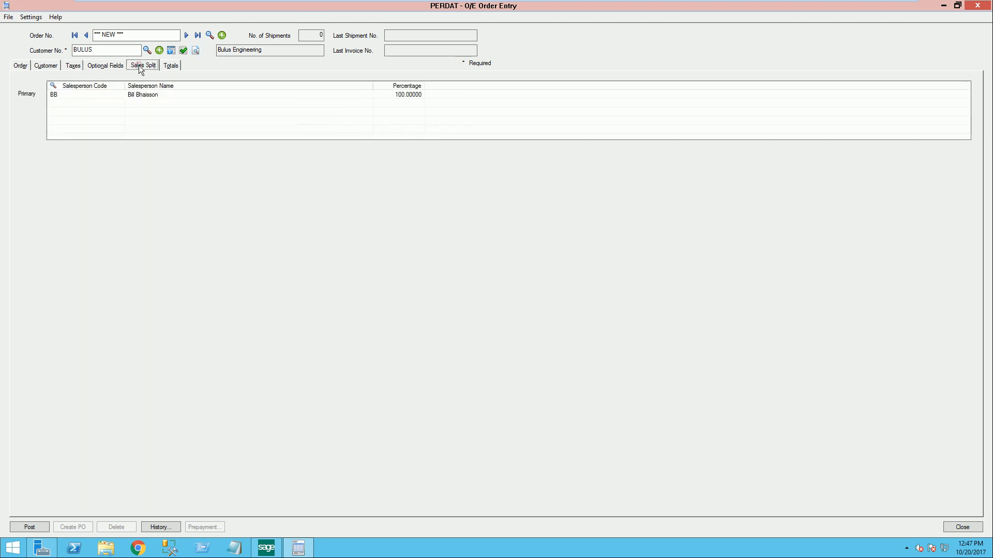
click(147, 94)
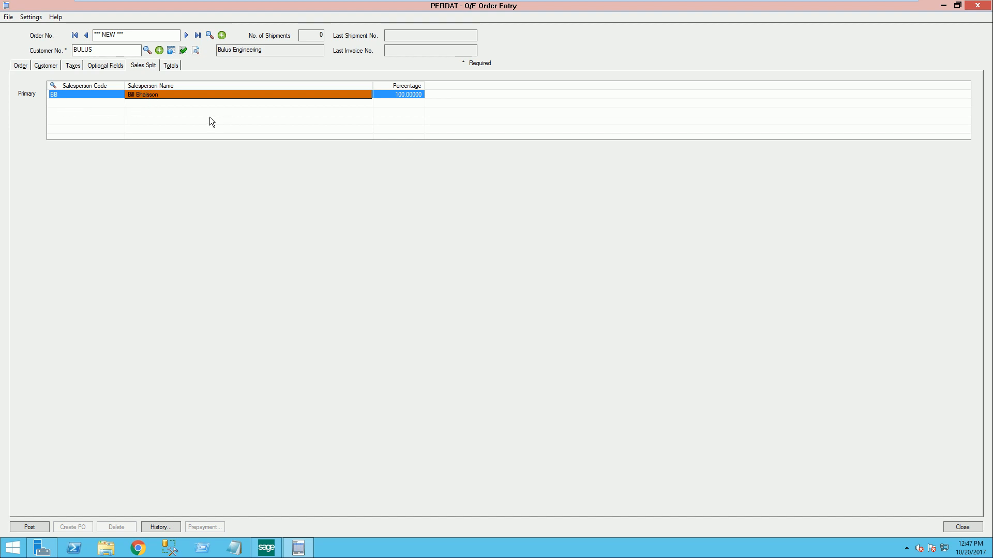
click(95, 105)
click(147, 103)
key(Insert)
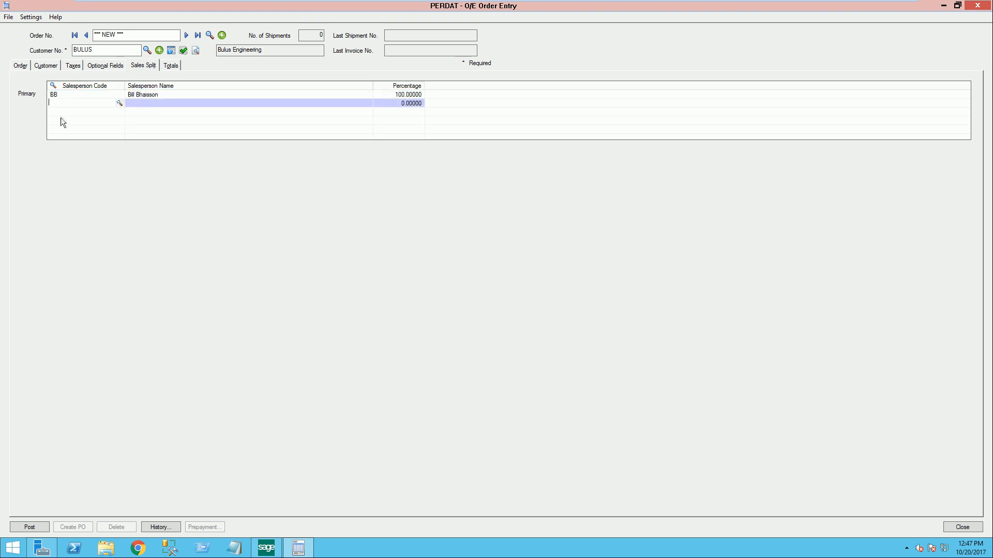
click(120, 104)
double_click(156, 160)
key(Tab)
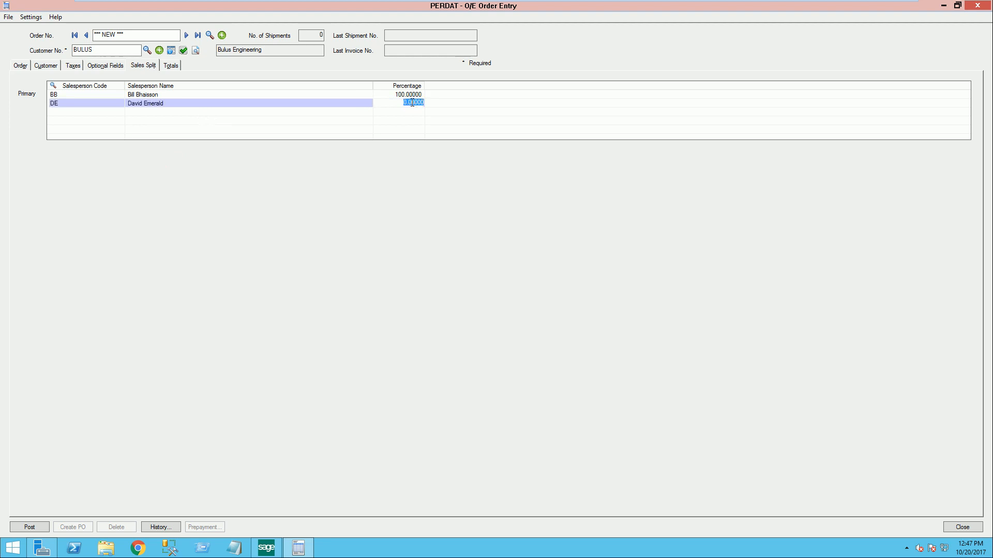
Step: Set the split percentage to 50 for both salespersons, check the quote's totals and return to the order details
click(398, 94)
text(5)
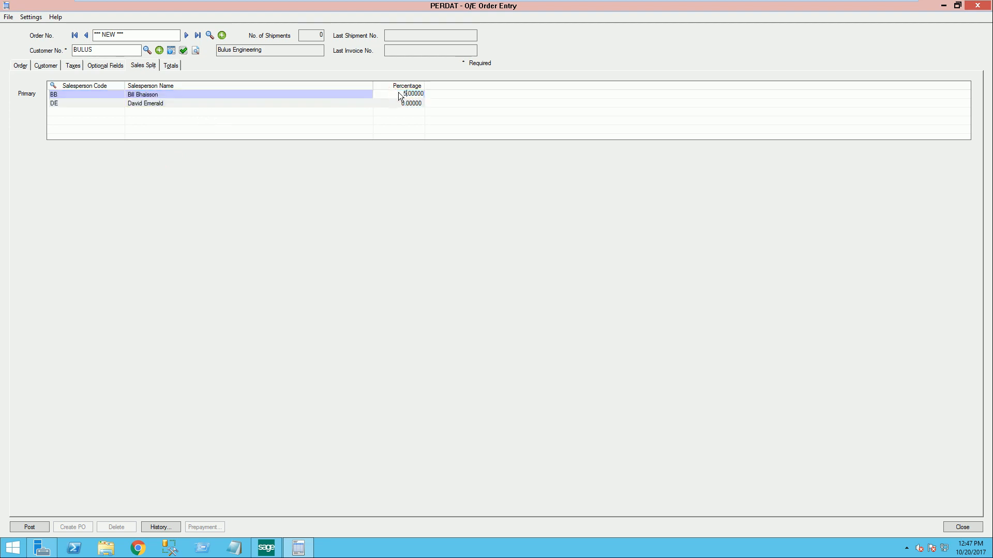
click(408, 104)
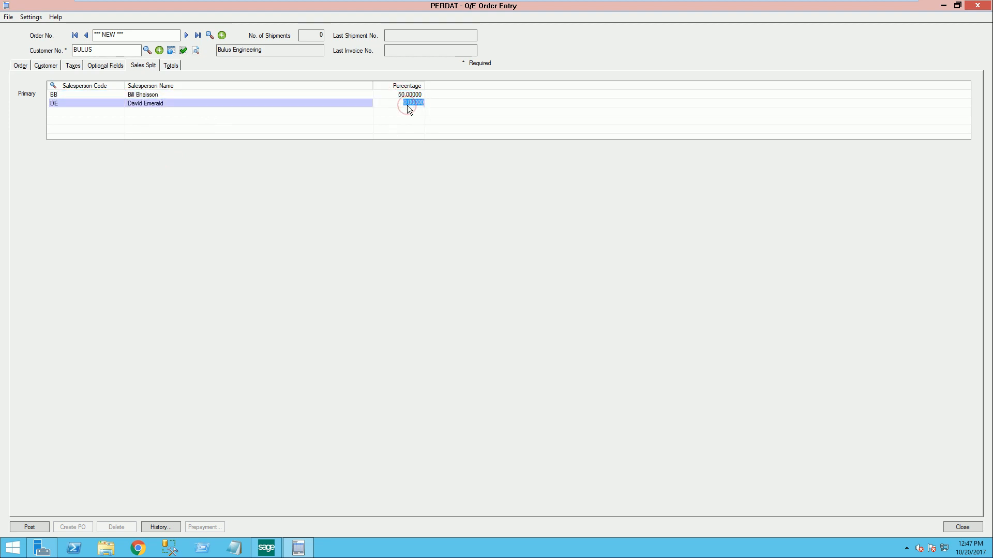
text(50)
key(Return)
click(171, 65)
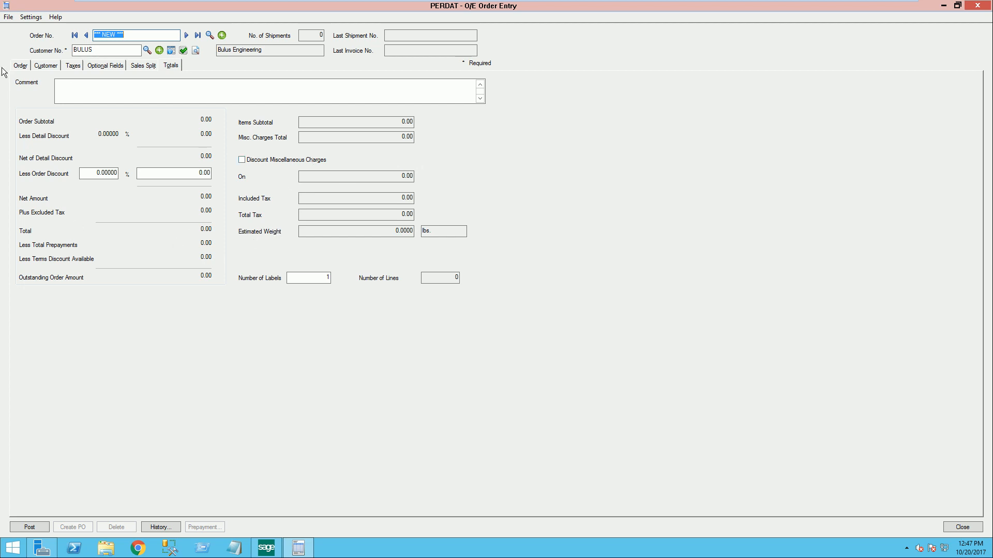
click(19, 66)
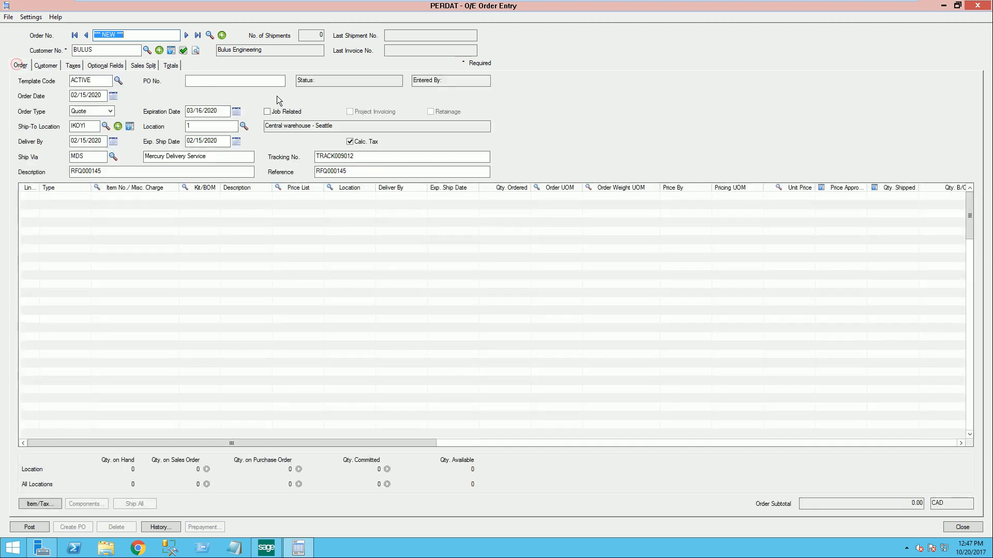
Step: Add item A1-103/0, the fluorescent desk lamp, as the quote's first detail line with a quantity ordered of 10
click(64, 197)
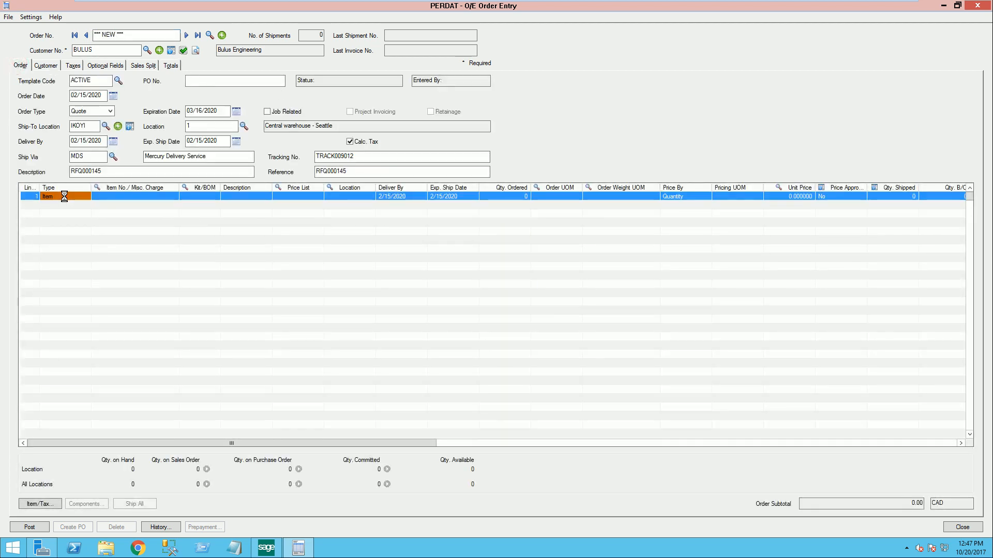
click(107, 196)
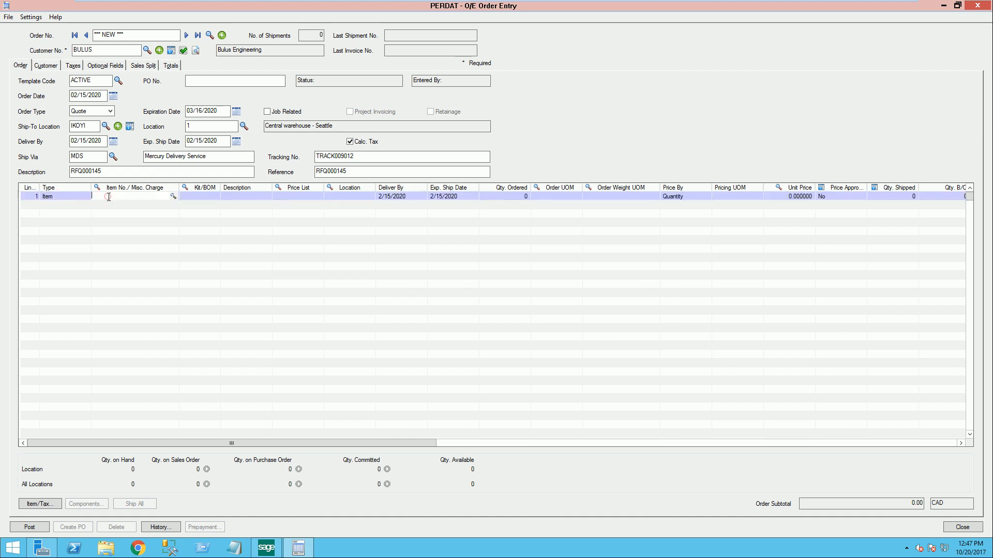
click(172, 196)
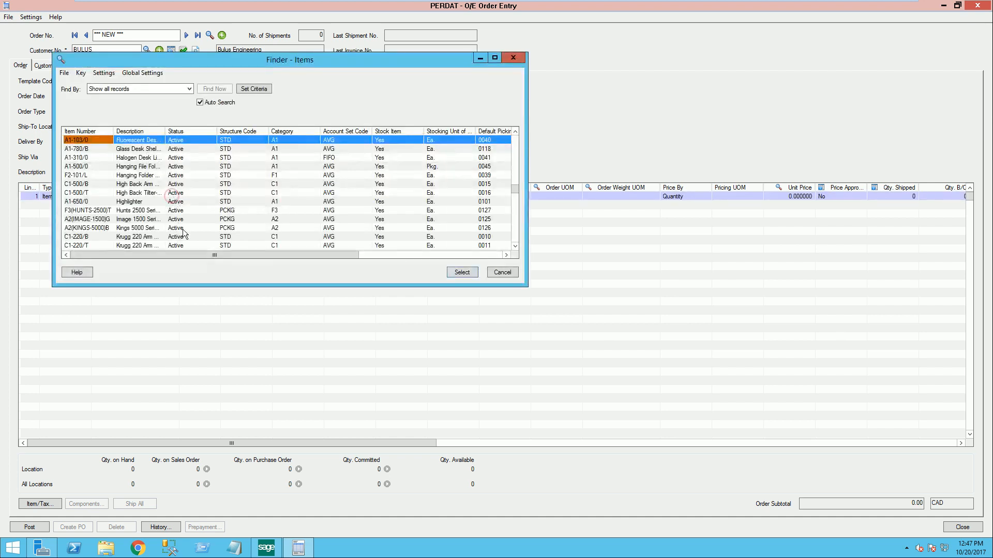
double_click(128, 140)
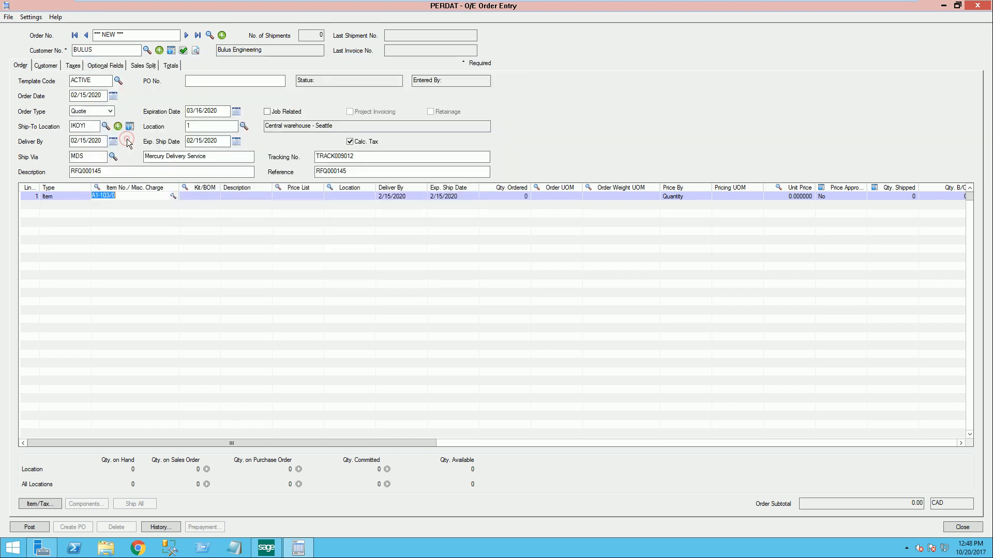
key(Tab)
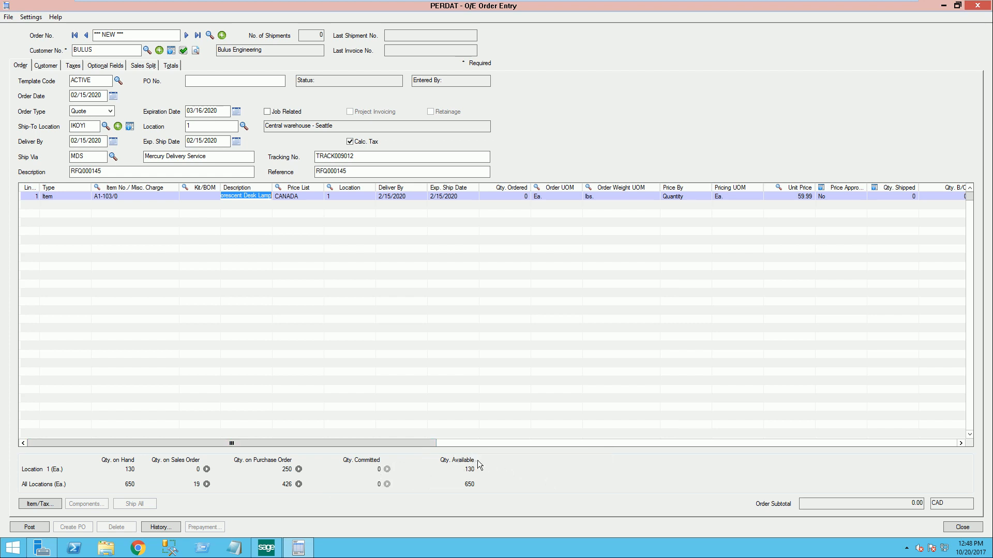
click(340, 199)
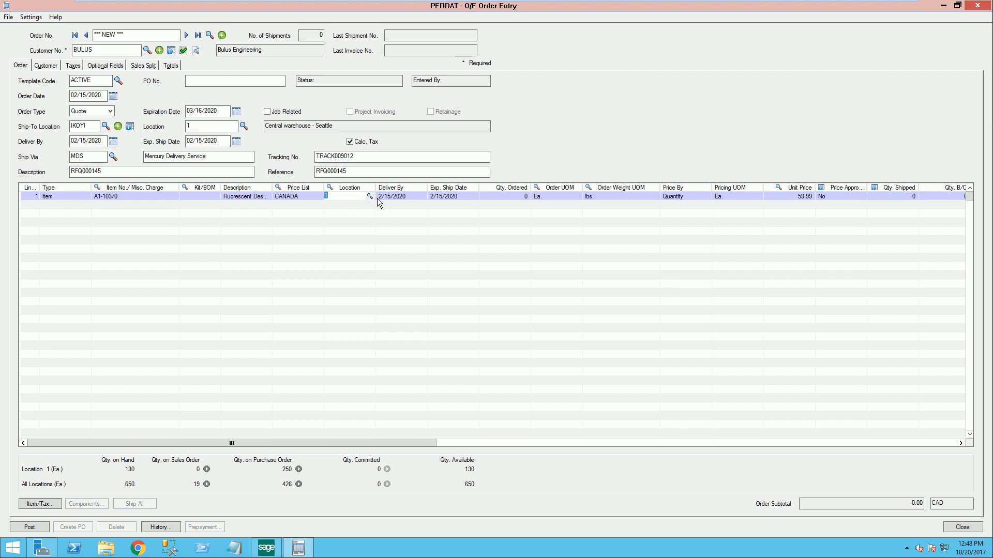
click(528, 197)
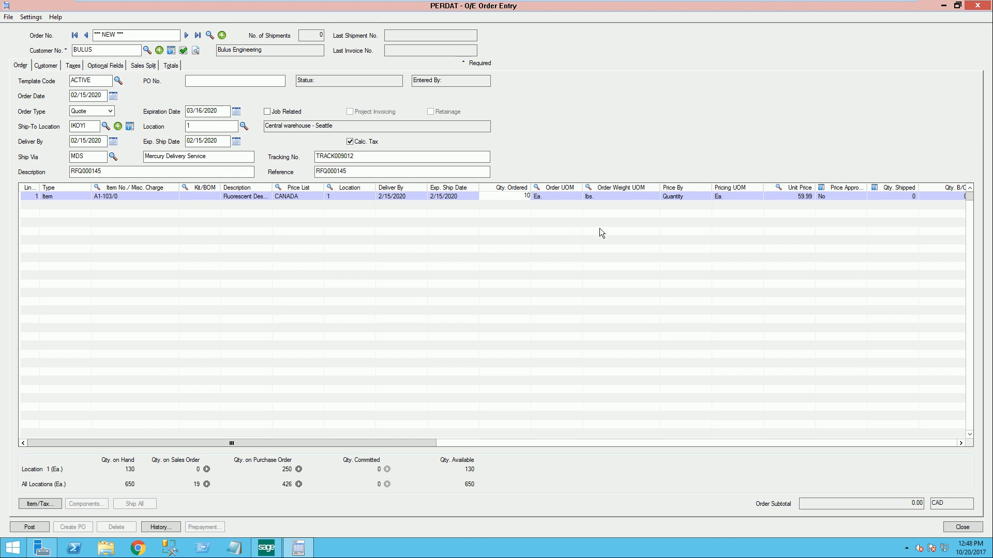
Step: Add a second detail line to the quote for item A1-500/0, the hanging file folder
key(Insert)
click(147, 206)
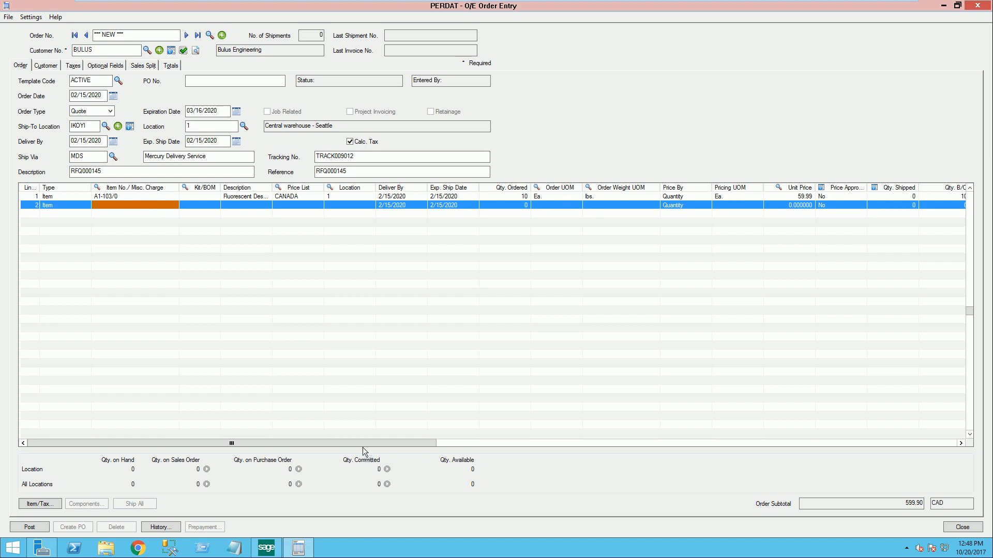
drag(361, 444, 367, 444)
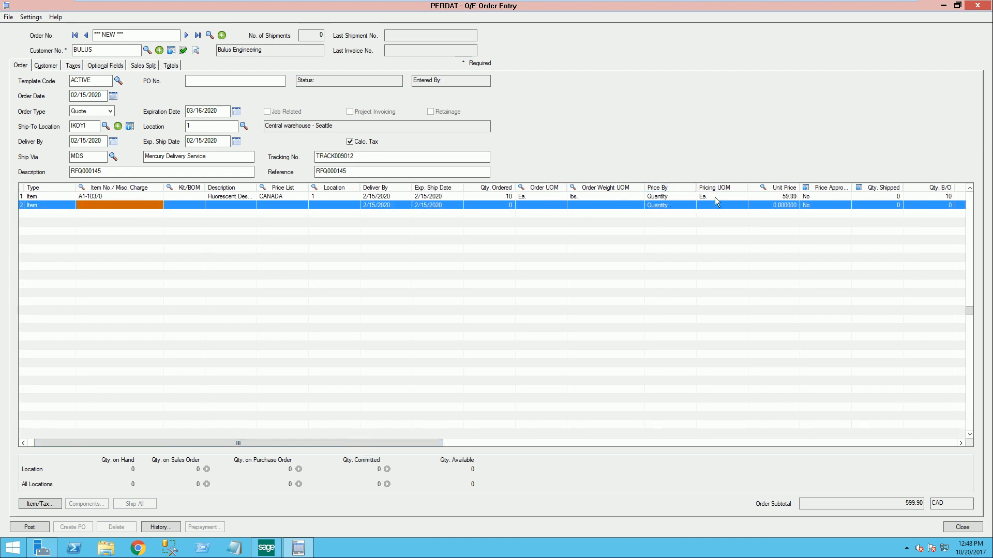
drag(384, 442, 461, 443)
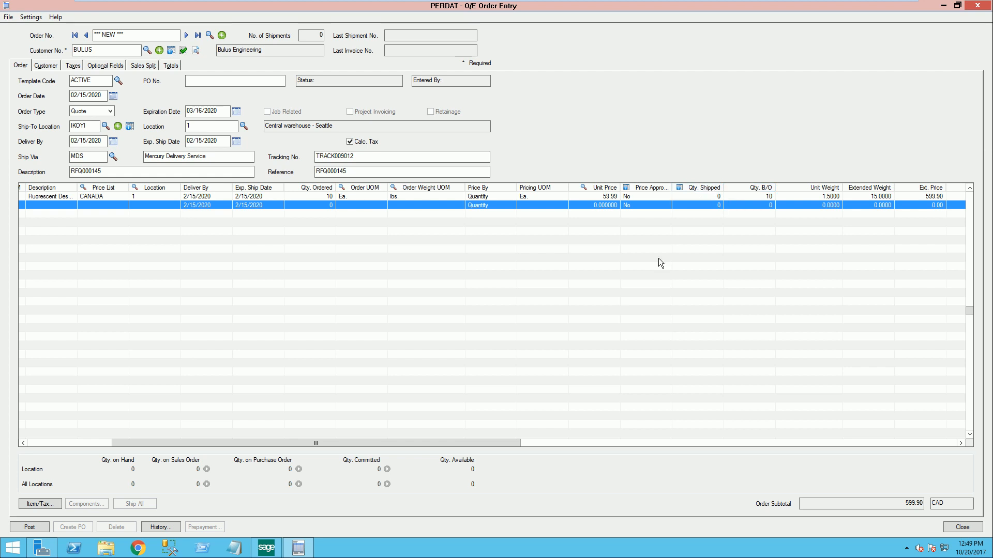
drag(462, 443, 545, 437)
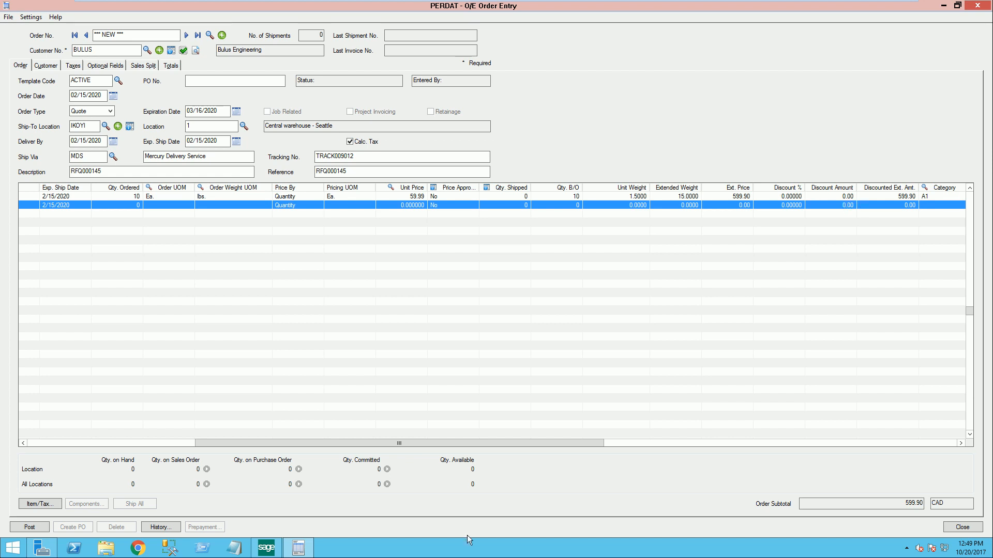
drag(517, 442, 228, 456)
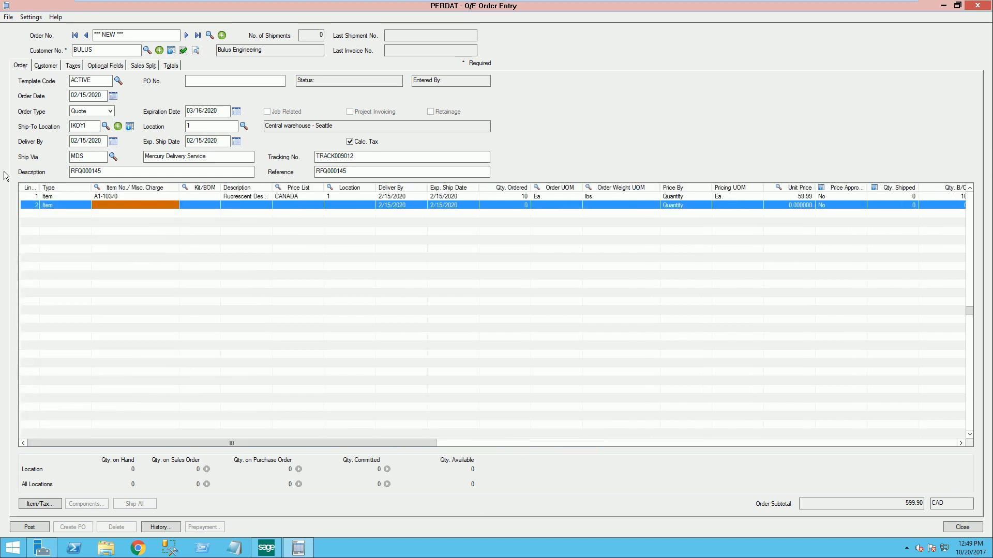
key(F5)
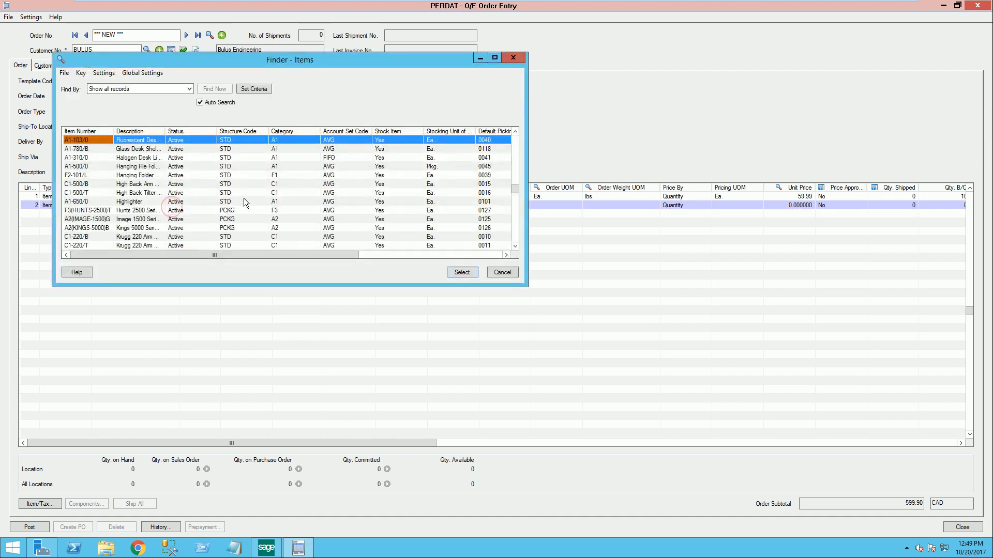
double_click(139, 168)
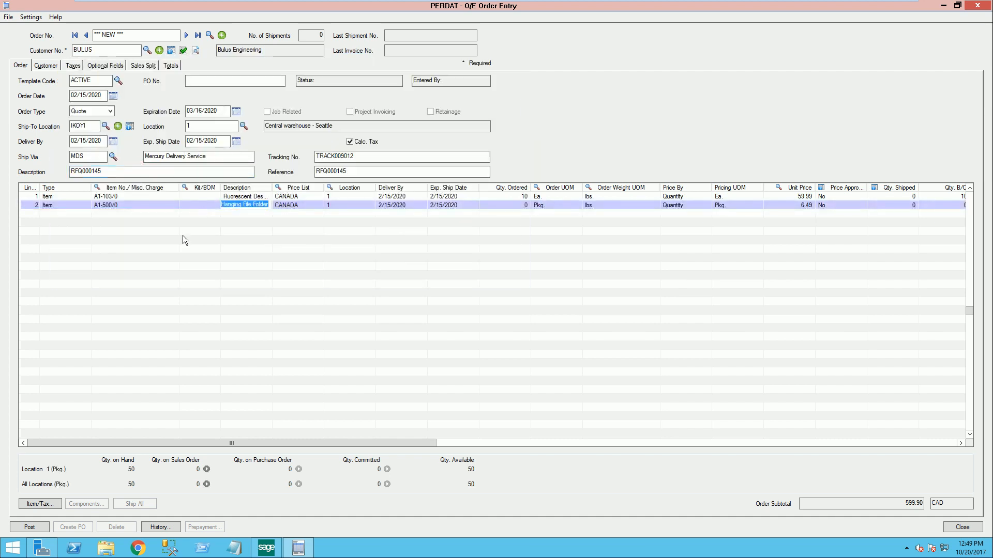
Step: Set the hanging file folder line's quantity ordered to 5 and go through the line's remaining columns
key(Tab)
key(Tab)
key(Tab)
key(Tab)
key(Tab)
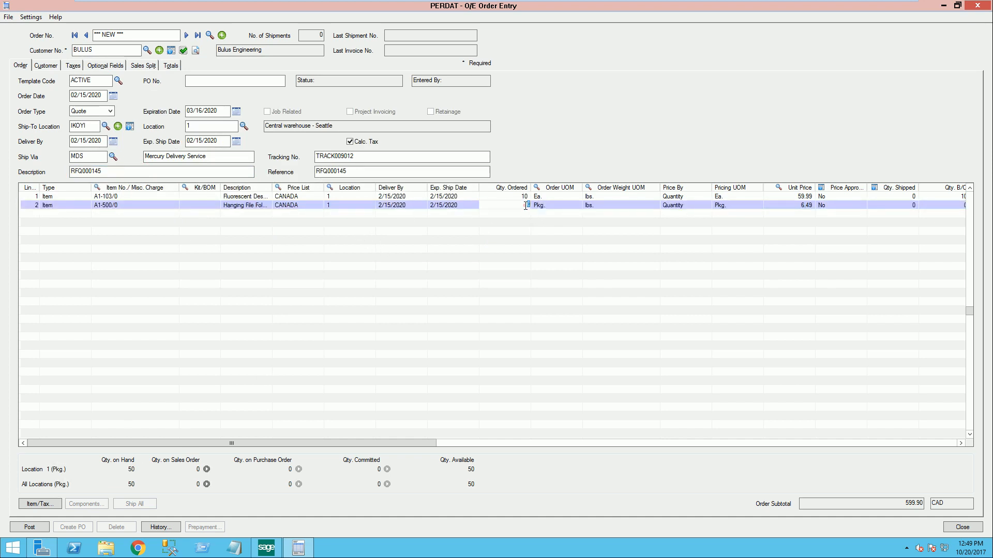
text(5)
key(Tab)
key(Tab)
key(Tab)
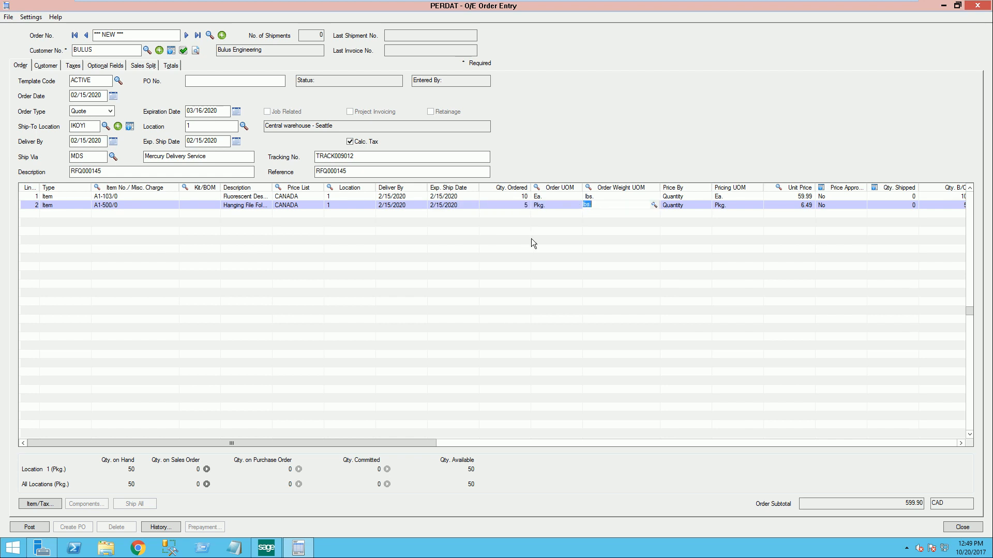
key(Tab)
key(Tab)
key(Tab)
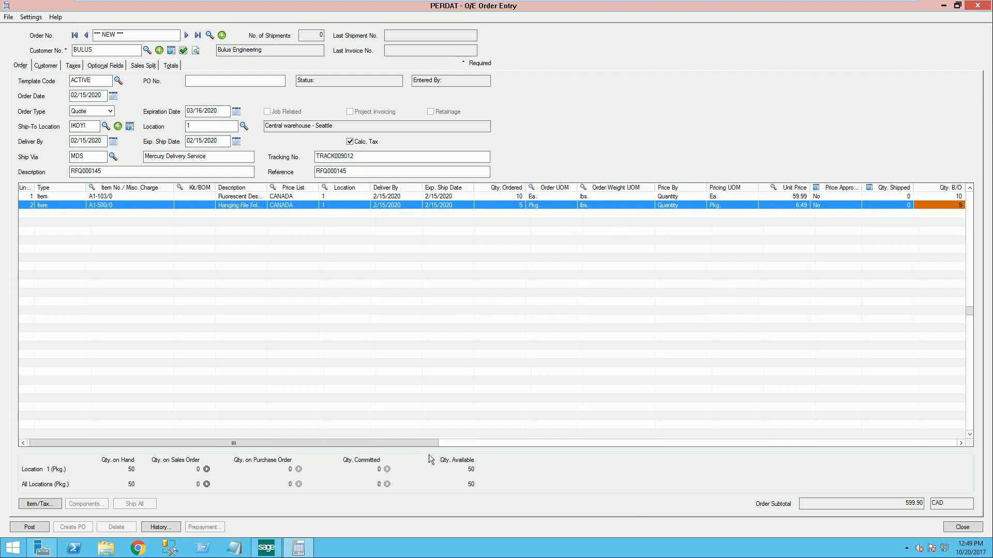
drag(411, 444, 570, 440)
drag(393, 452, 231, 450)
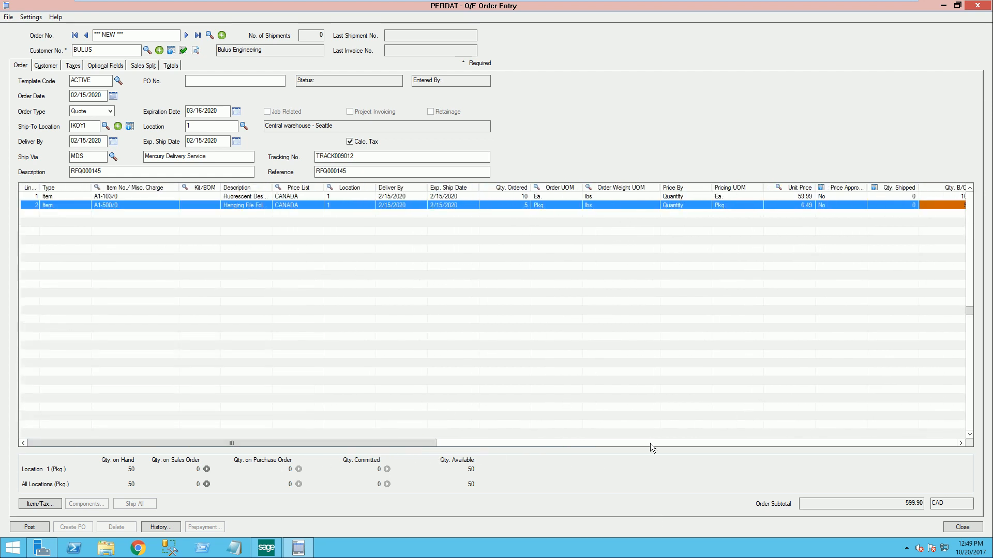
Step: Check the quote's totals, including discounts and taxes, and return to the order details
click(171, 65)
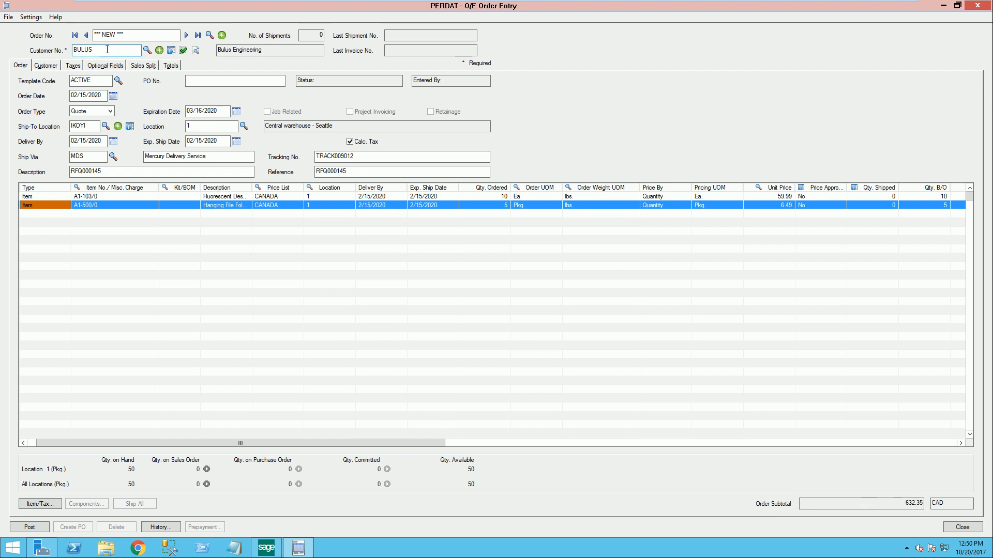
click(174, 66)
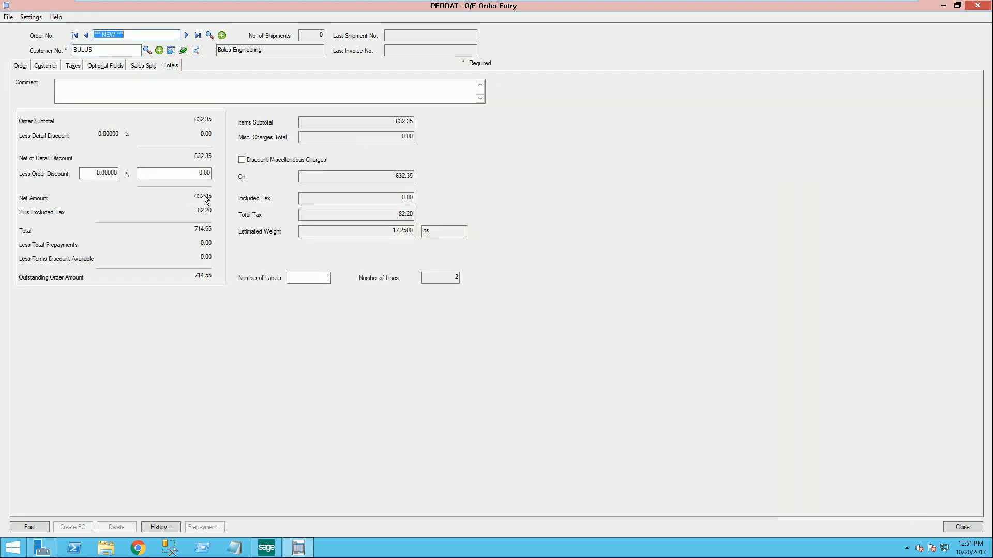
click(28, 64)
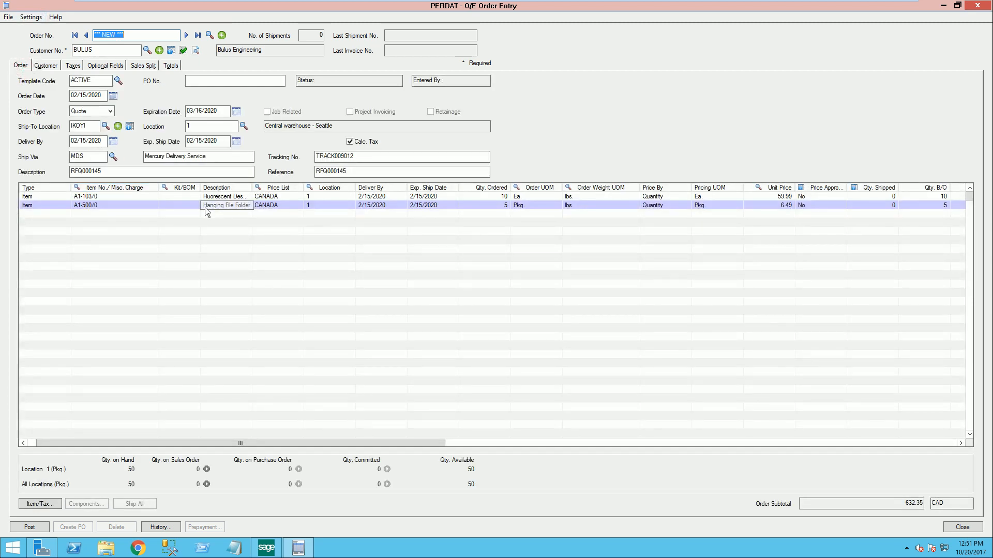
Step: Post the quote and print it with the OEQUOT01.RPT form, using Print Destination as the delivery method
click(39, 527)
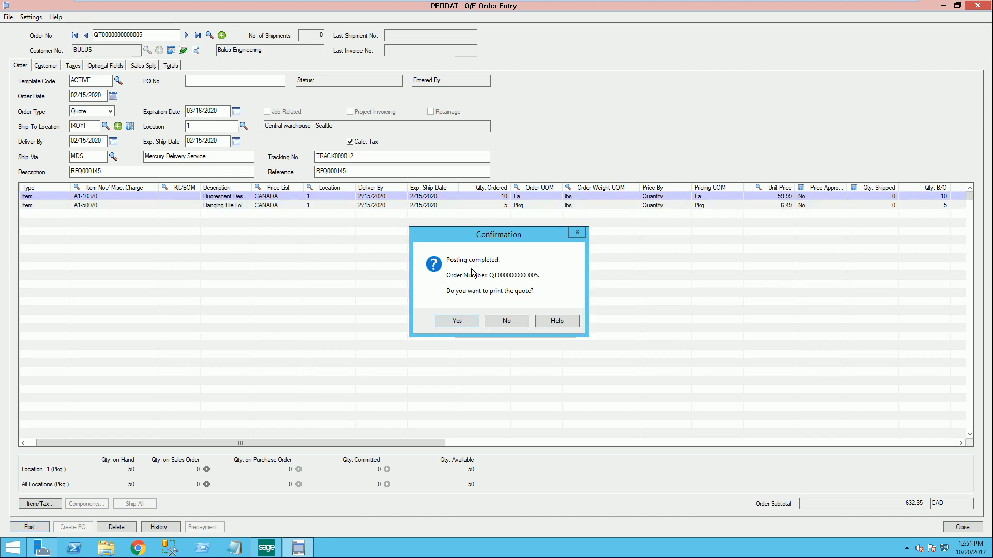
click(455, 322)
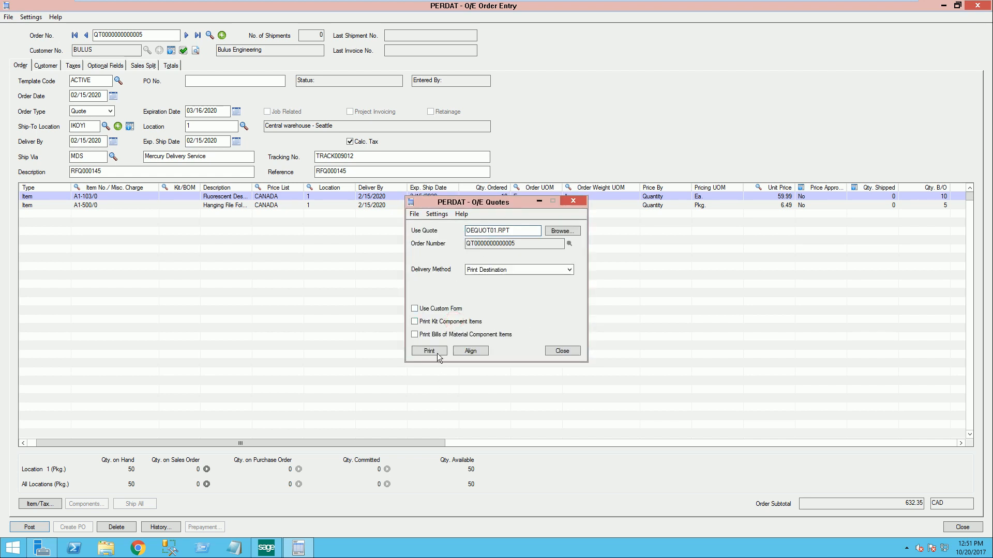
click(431, 351)
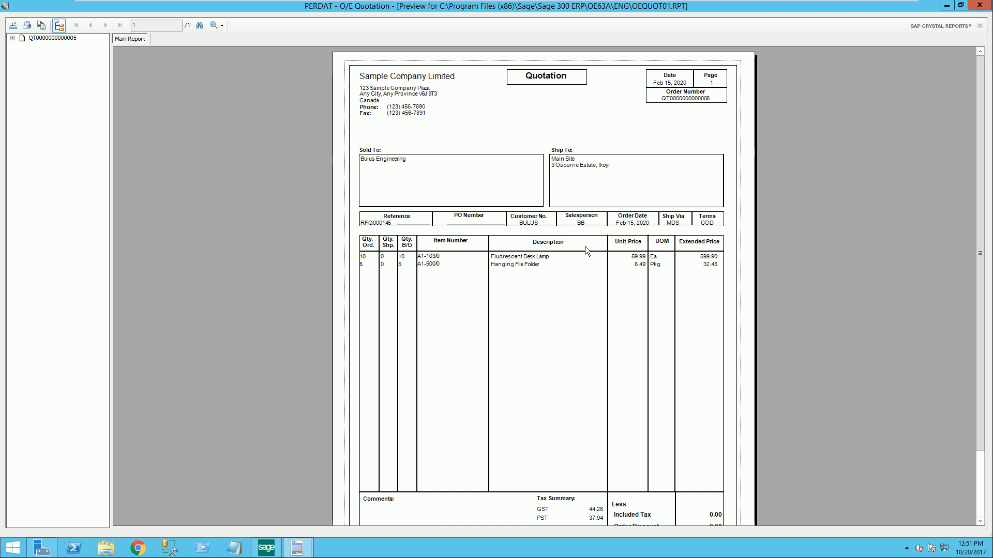
Step: Review the quotation preview from its header down to the order totals, and close the preview and the quote printing window
scroll(585, 246, down, 3)
scroll(585, 246, up, 3)
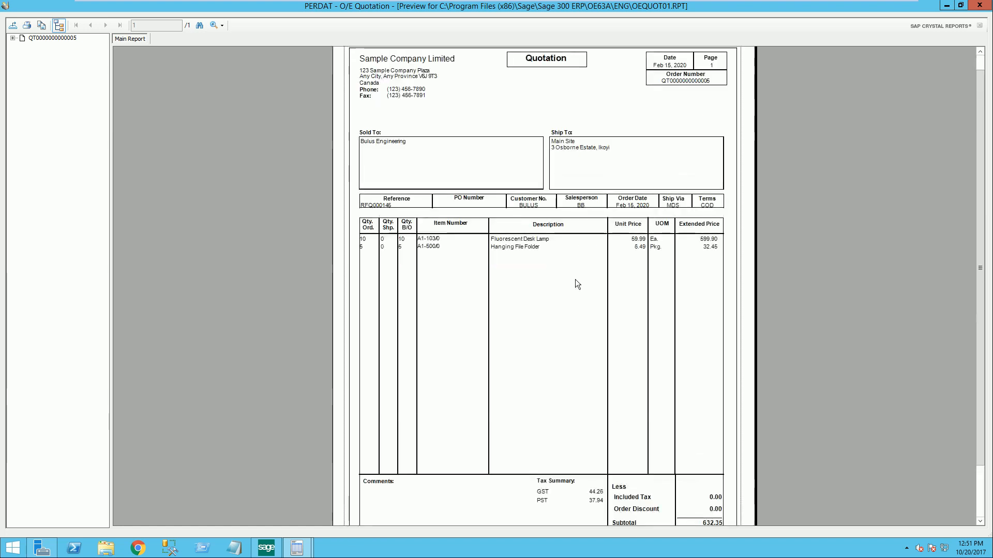
scroll(678, 460, down, 3)
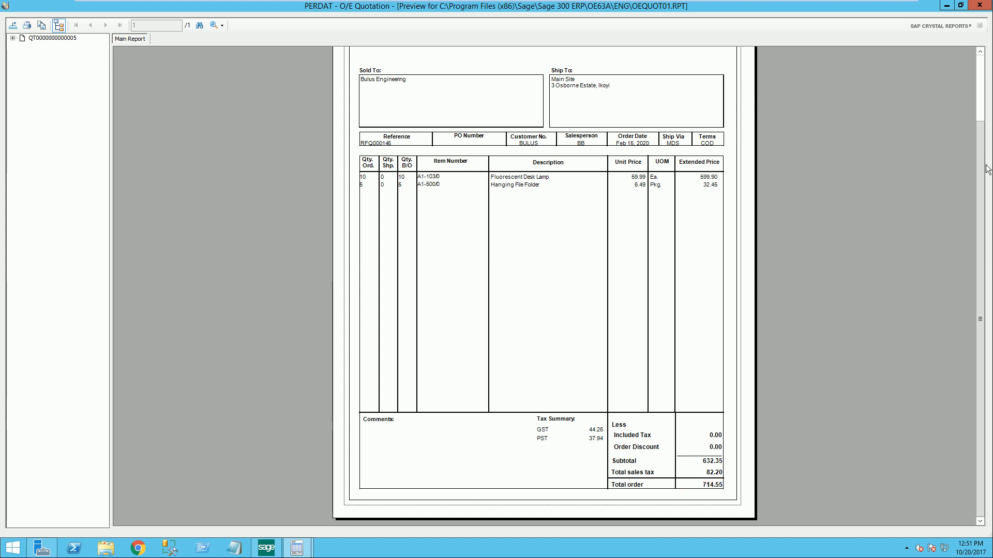
click(984, 6)
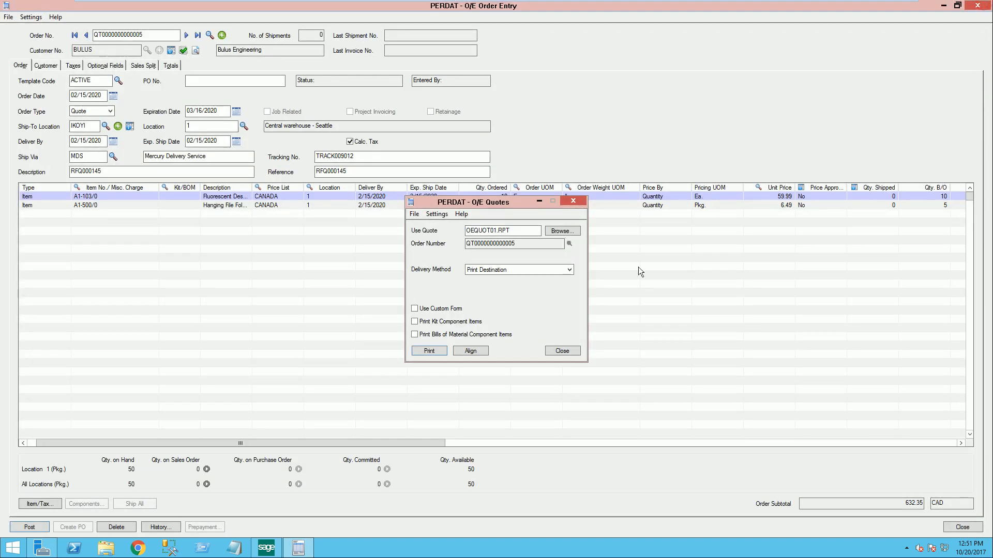
click(563, 352)
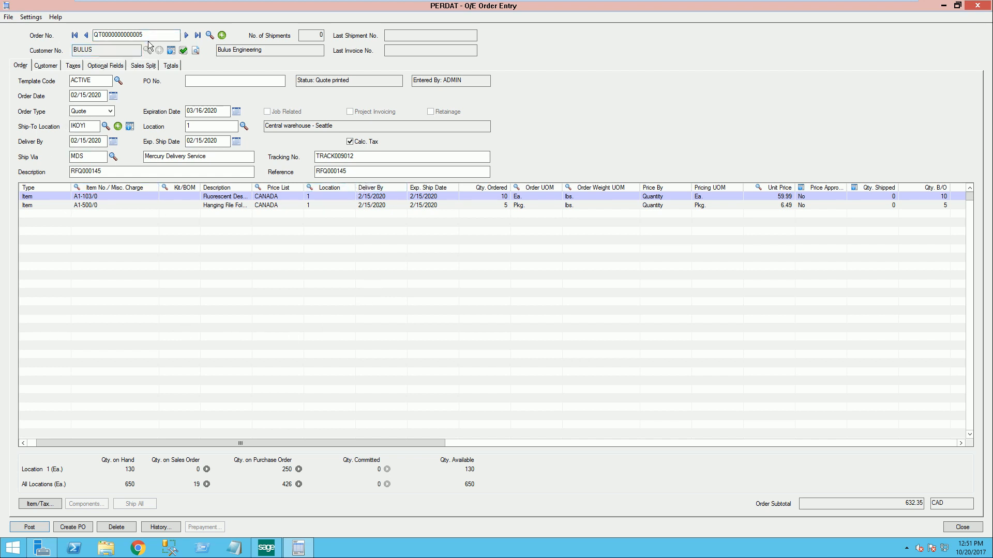
Step: Look up the posted Bulus Engineering quote by its reference in the orders finder and leave the finder without loading it
click(208, 36)
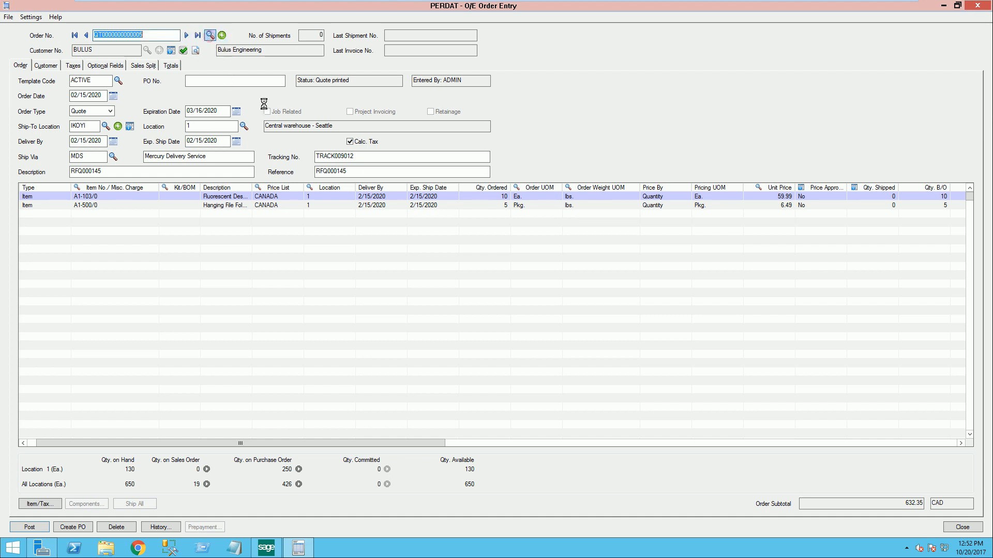
click(115, 116)
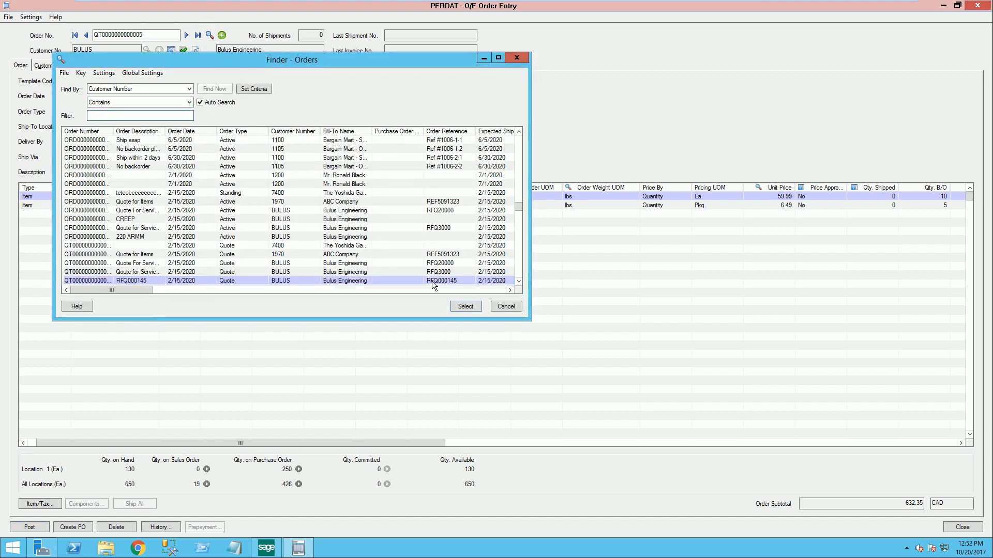
click(447, 281)
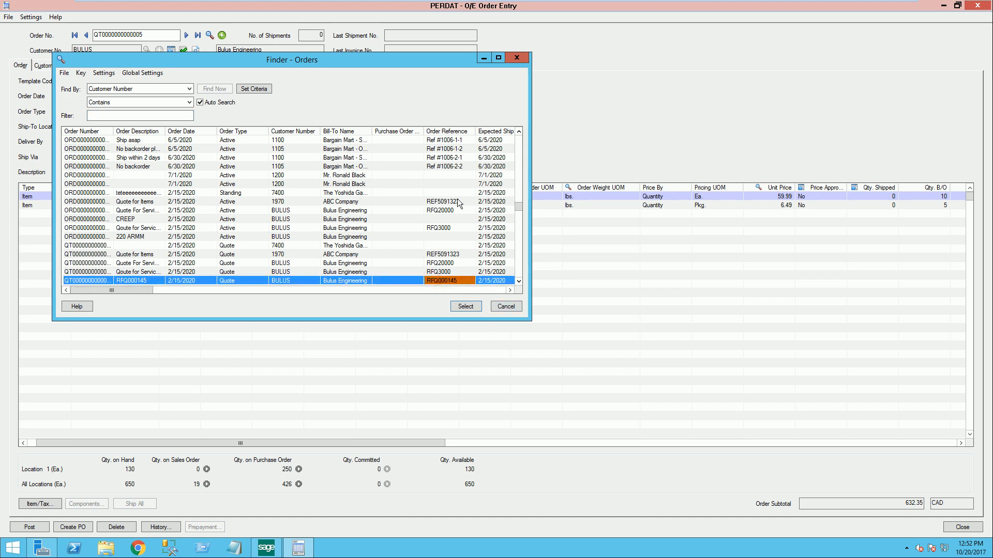
click(511, 307)
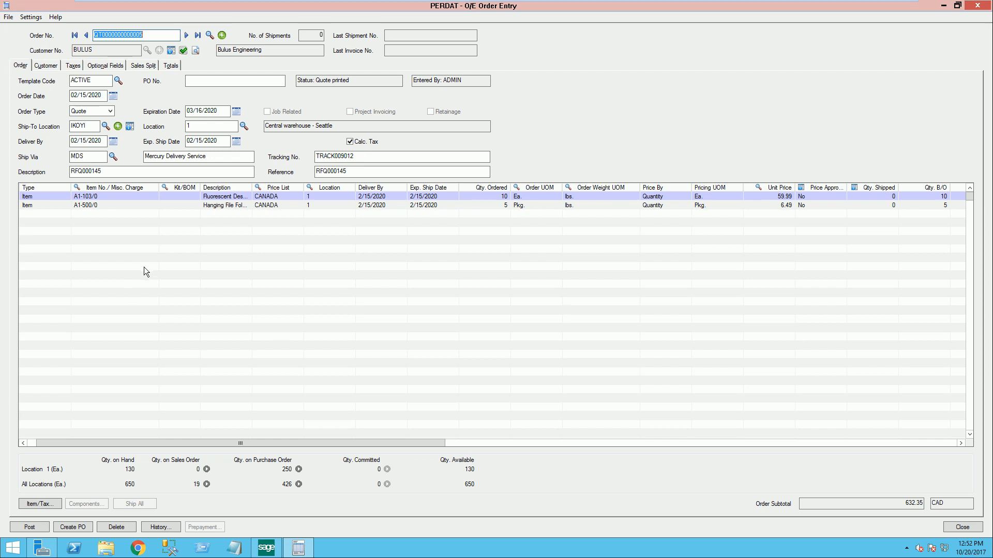
Step: Convert the quote into an order by setting its order type to Active, and select the desk lamp line
click(111, 112)
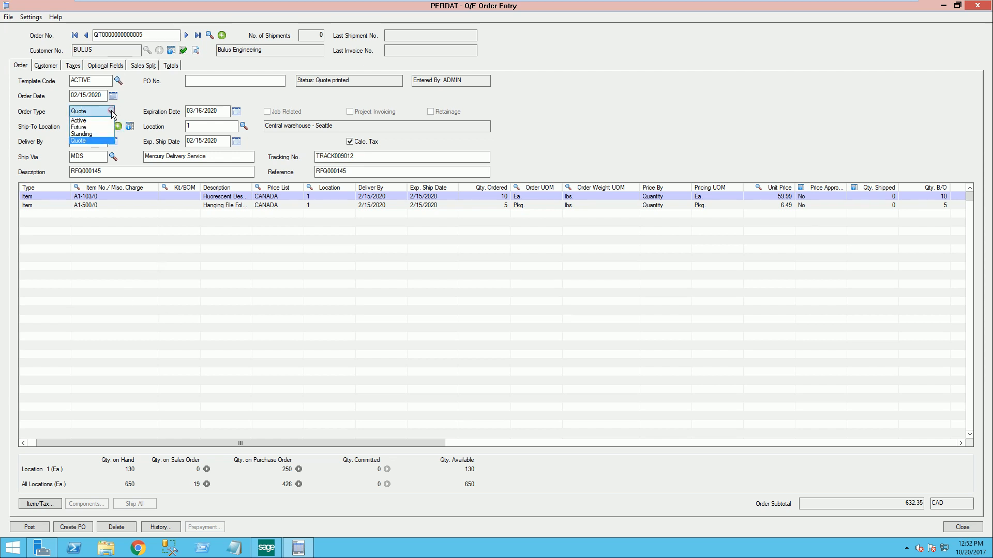
click(83, 120)
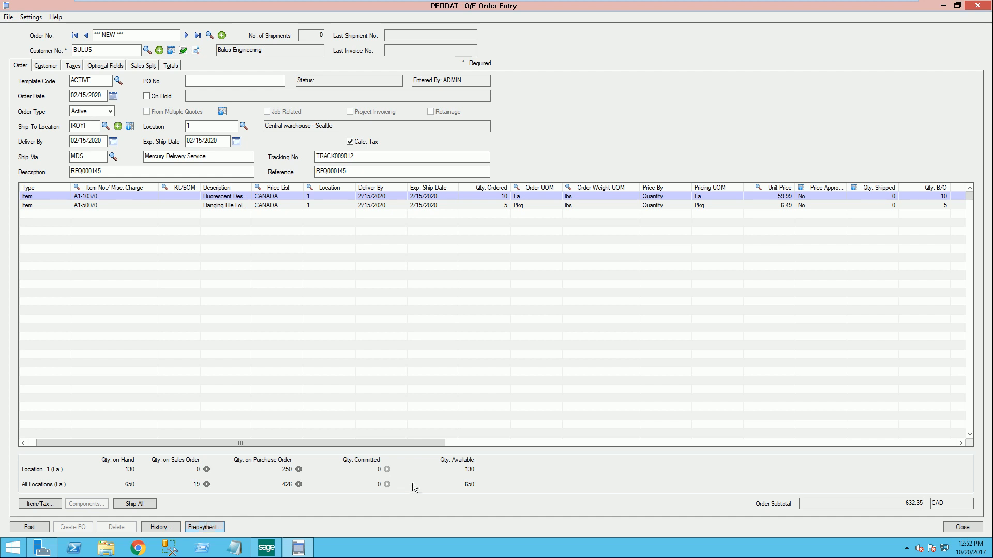
click(324, 195)
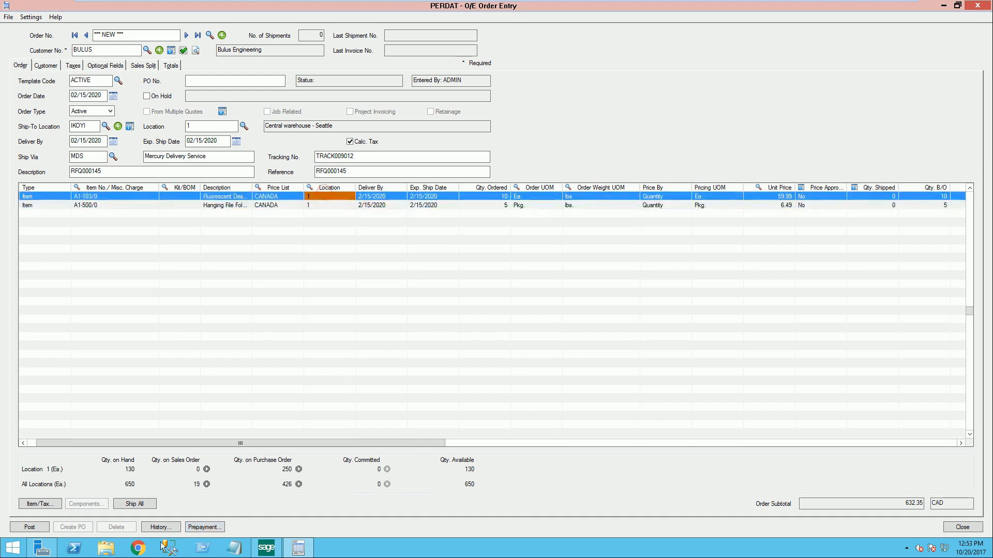
Step: Create a new receipt batch in the order's prepayment window, and close the window without adding a prepayment
click(211, 530)
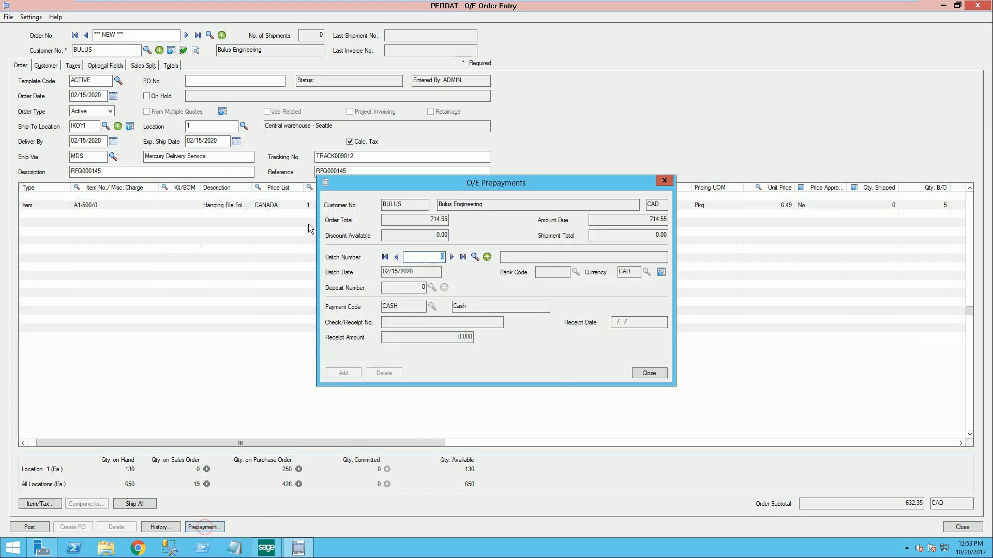
click(486, 257)
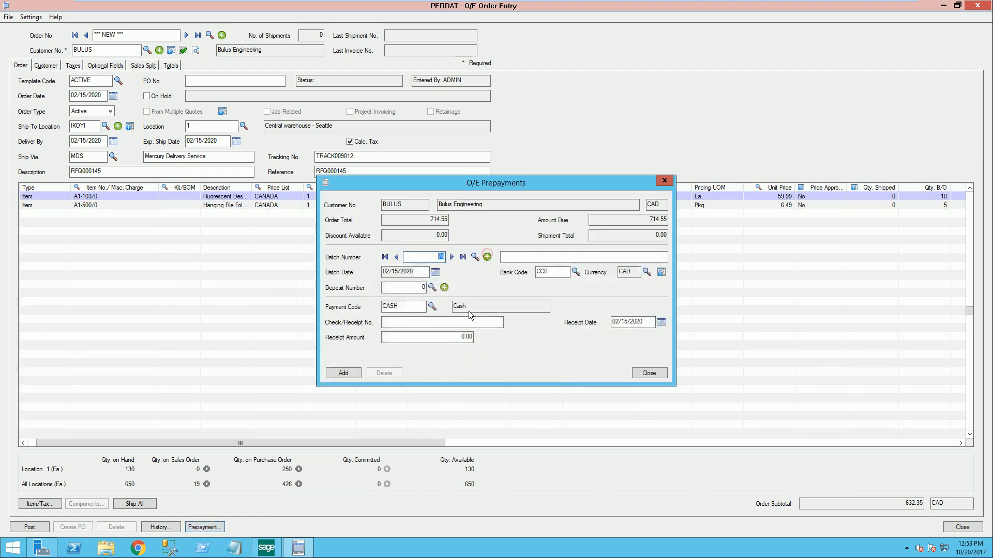
click(407, 307)
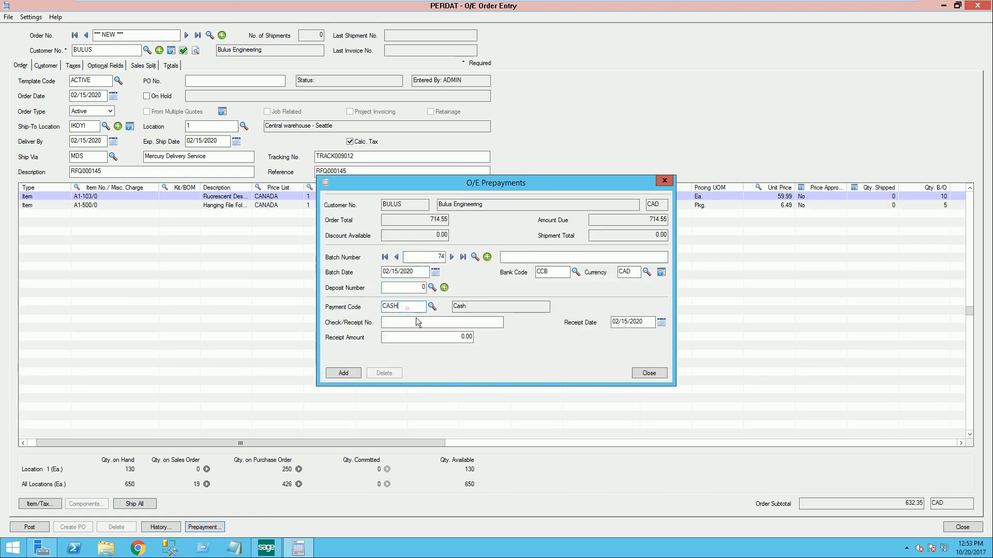
click(436, 341)
click(665, 184)
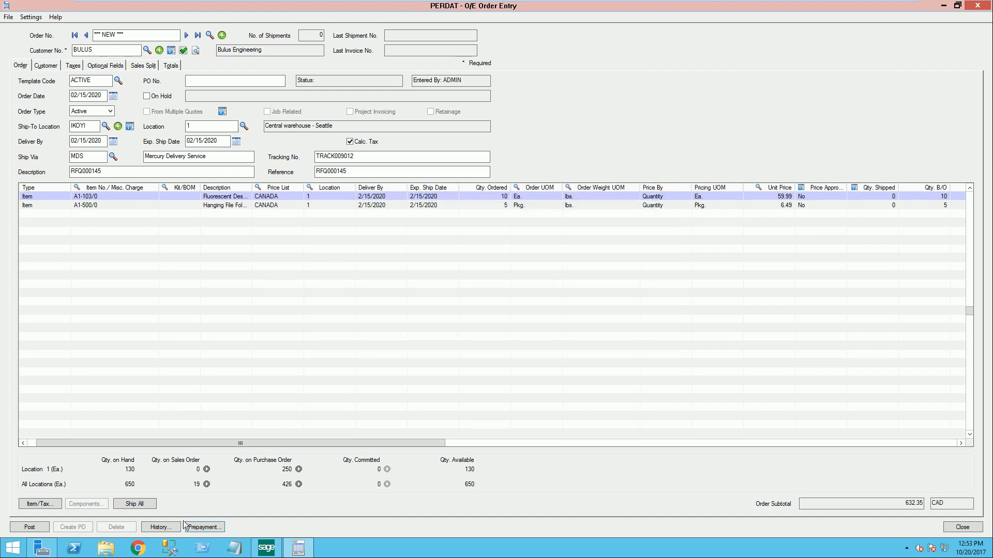
Step: Post the active order and print its order confirmation with the OECONF01.RPT form, using Print Destination as the delivery method
click(29, 527)
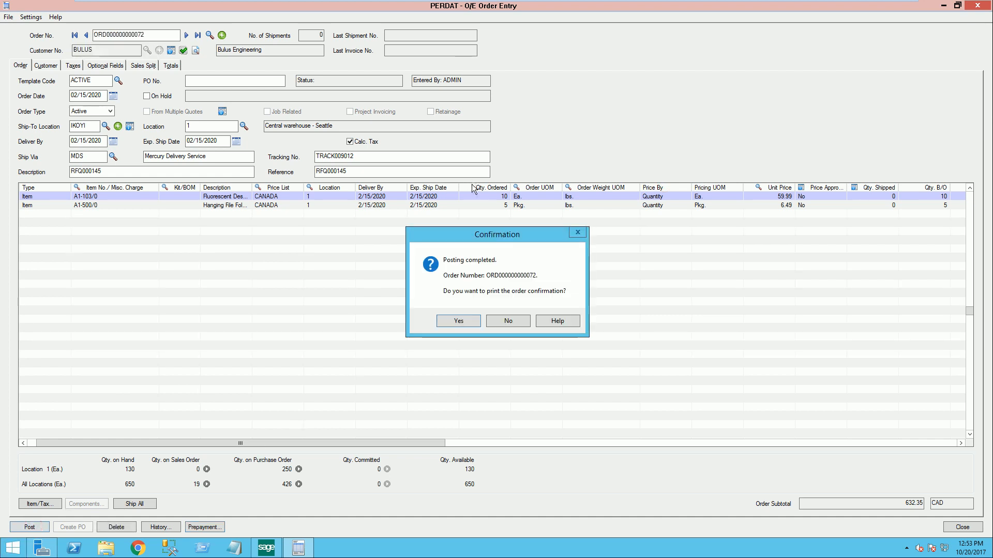
click(458, 321)
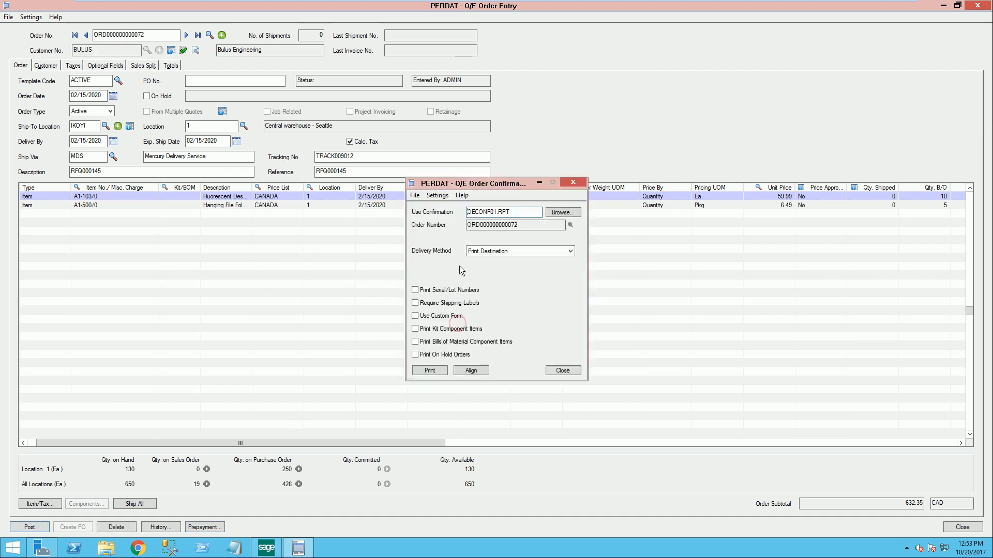
click(427, 371)
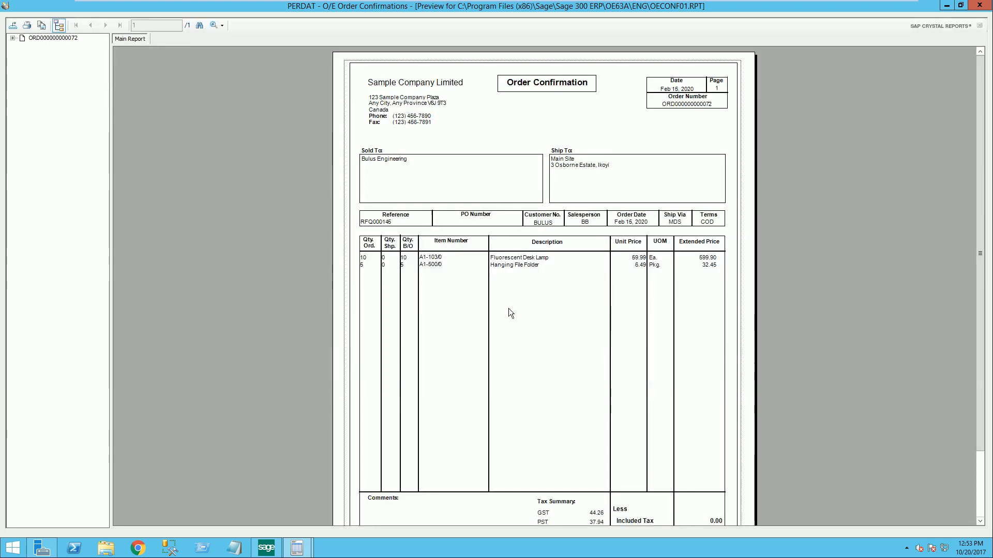
Step: Review the order confirmation preview down to its totals, and close the preview and the confirmation printing window
scroll(508, 310, down, 3)
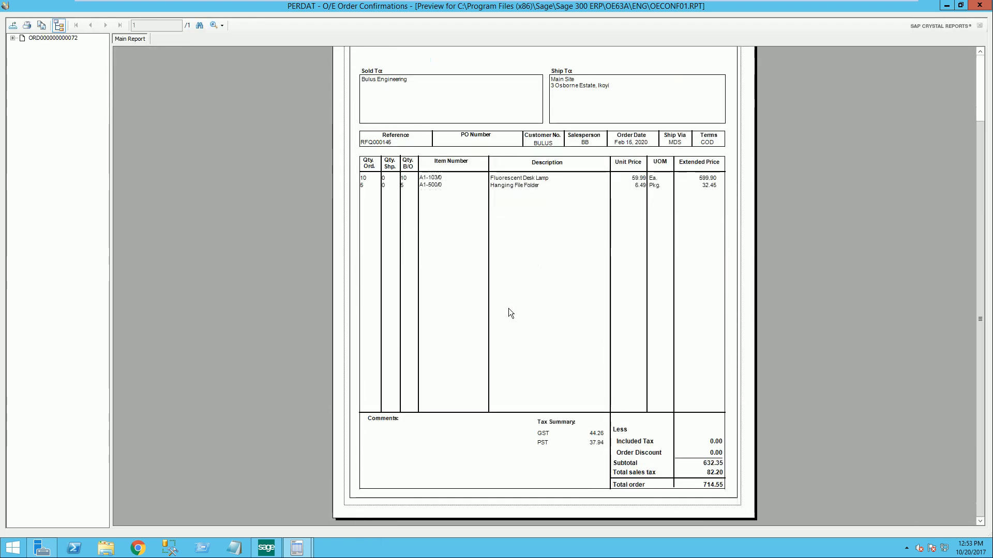
scroll(510, 313, up, 3)
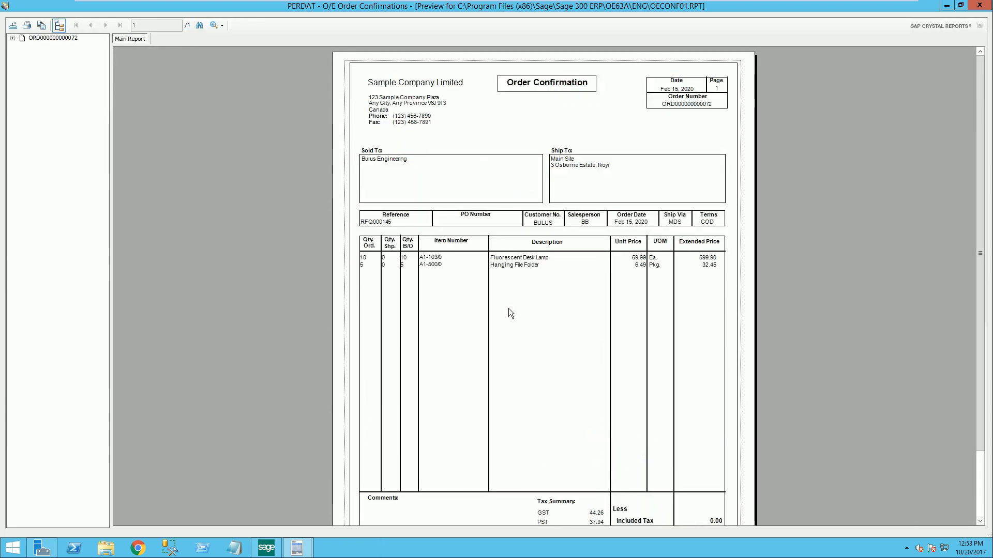
click(979, 6)
click(578, 180)
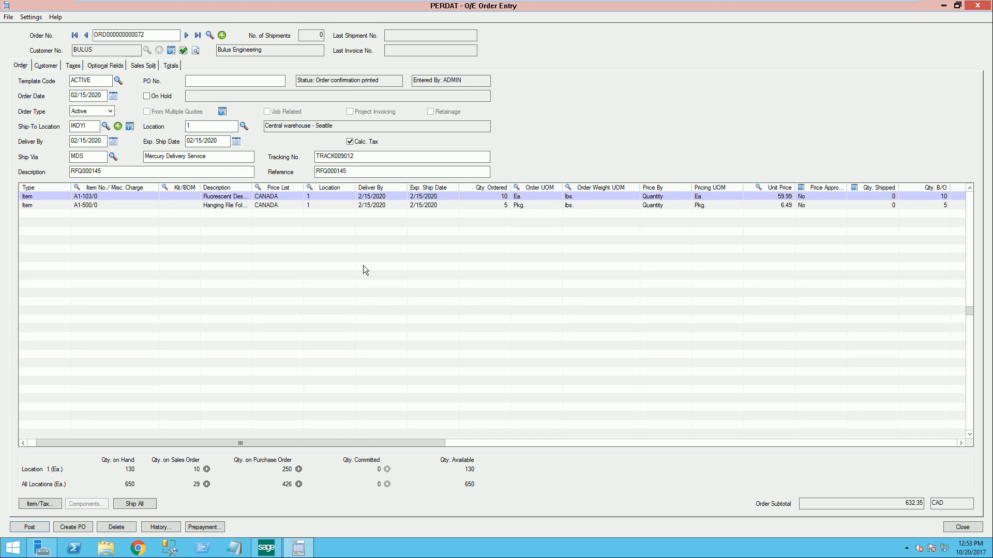
Step: Ship all lines of the Bulus Engineering order in full and post the order without creating an invoice
click(381, 206)
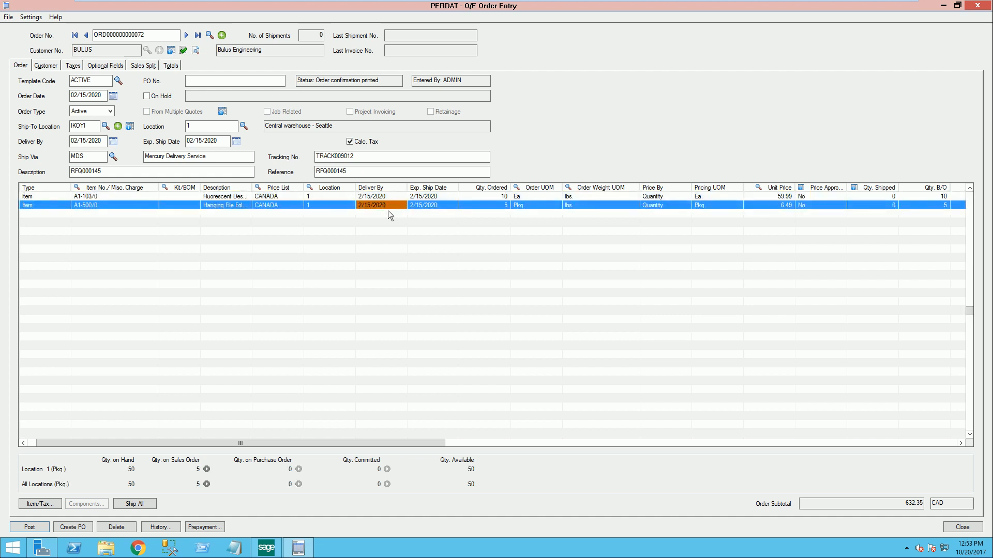
click(132, 504)
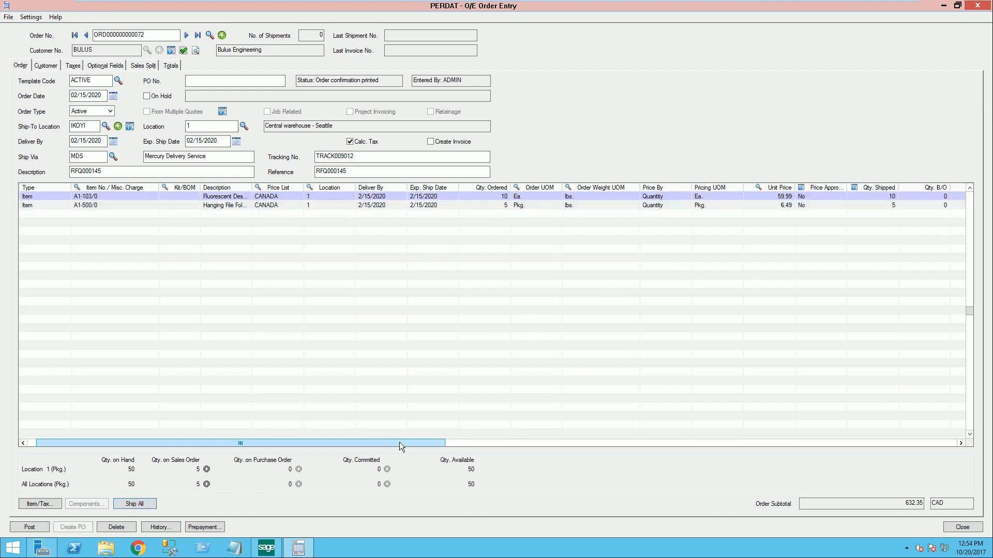
drag(399, 442, 408, 444)
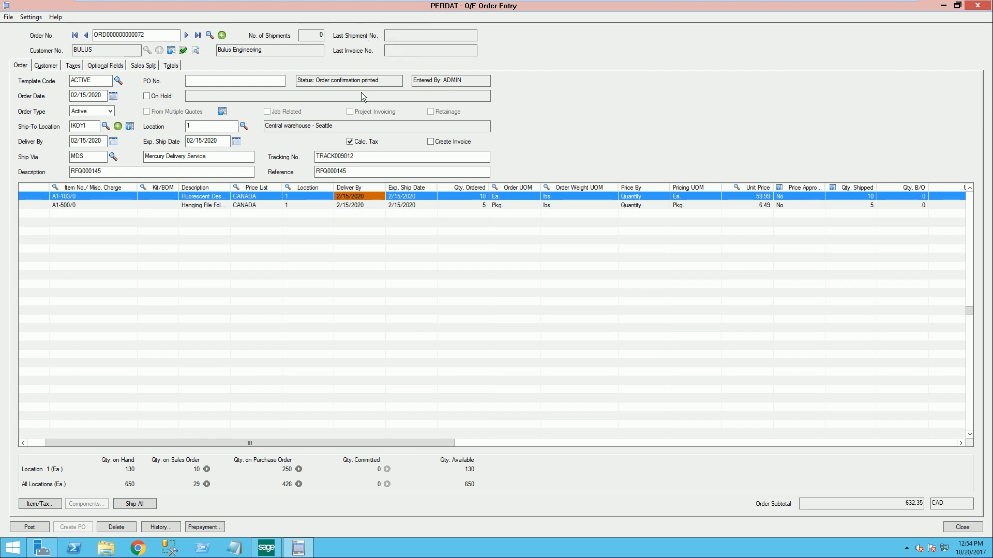
click(29, 527)
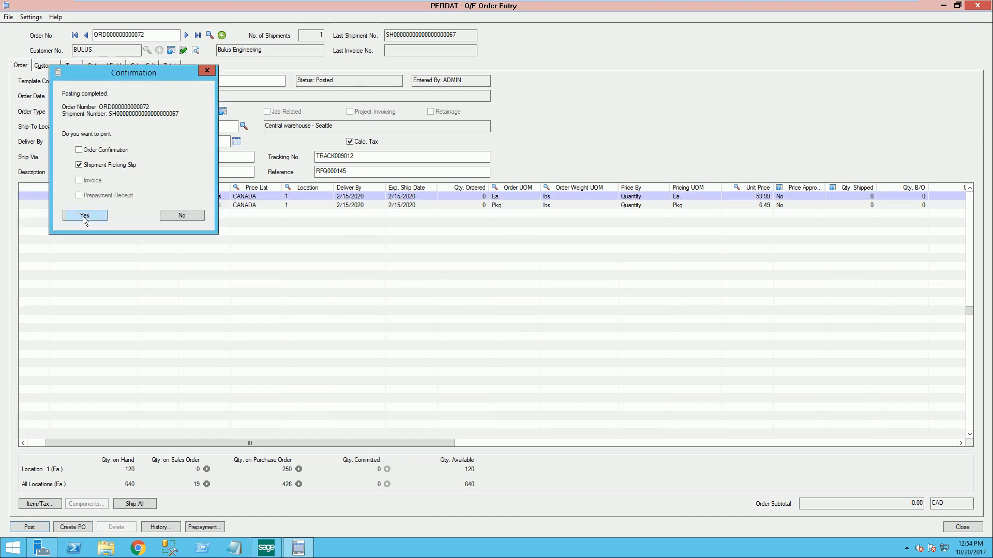
Step: Print the shipment picking slip from the posting confirmation and review its preview
click(85, 215)
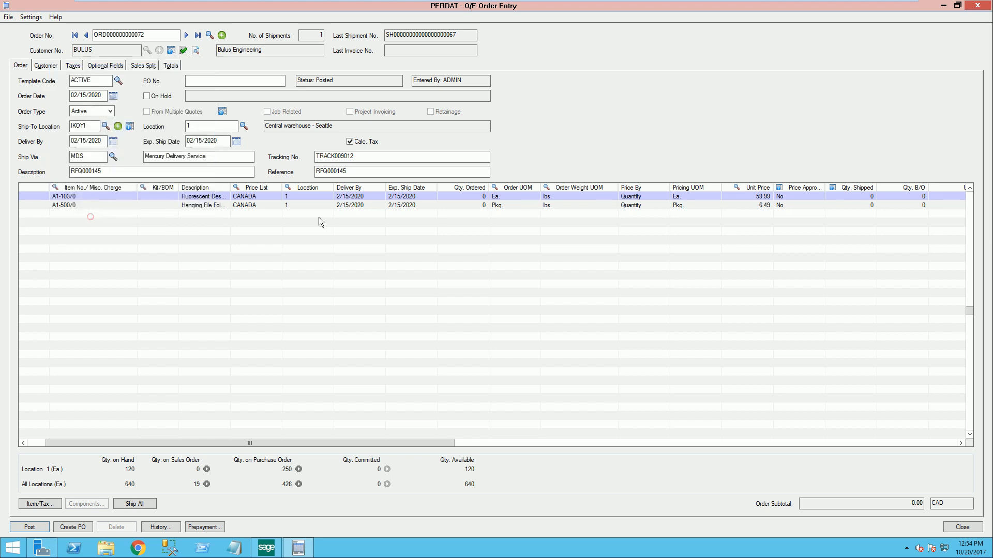
click(417, 377)
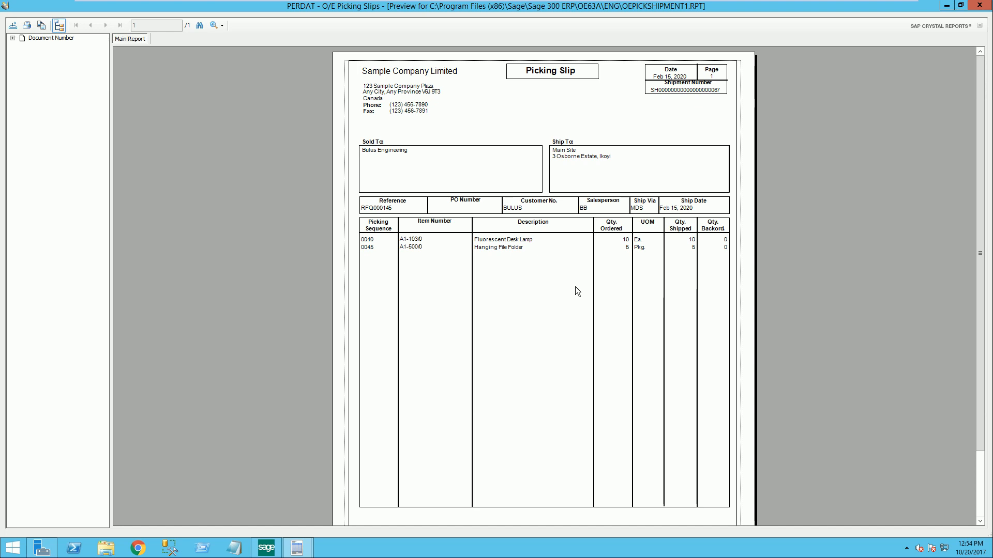
scroll(575, 286, down, 3)
scroll(575, 286, up, 3)
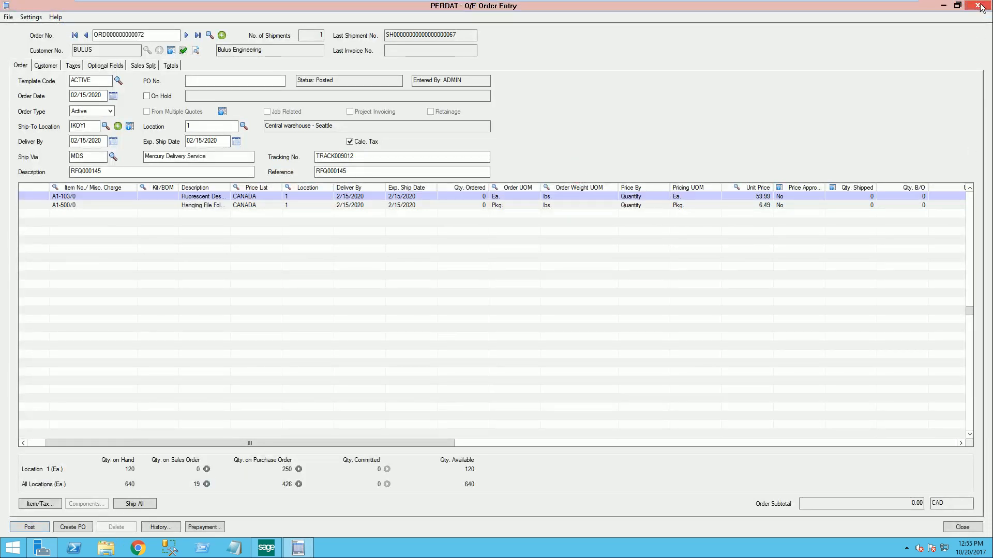
Step: Close the order entry window and open Shipment Entry from the Order Entry transactions
click(962, 527)
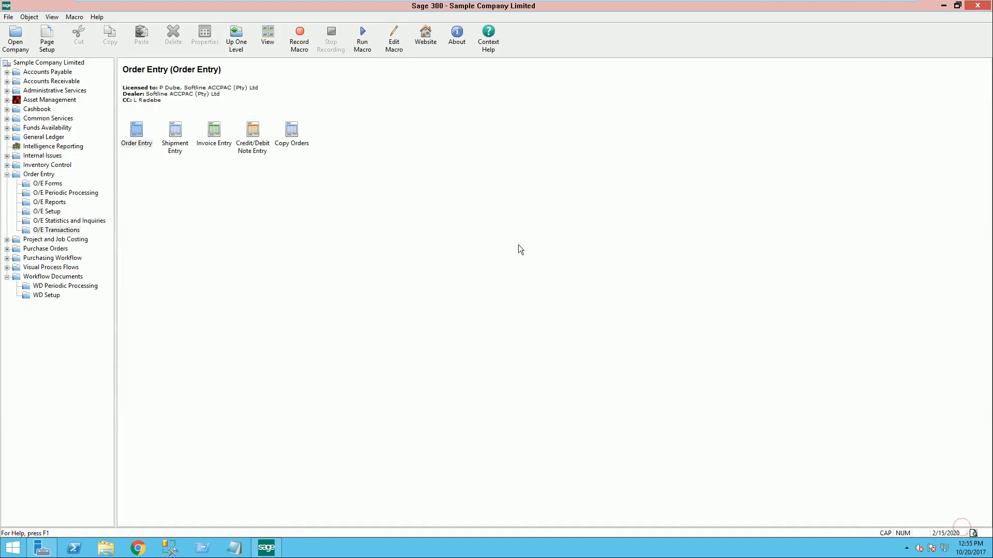
click(175, 143)
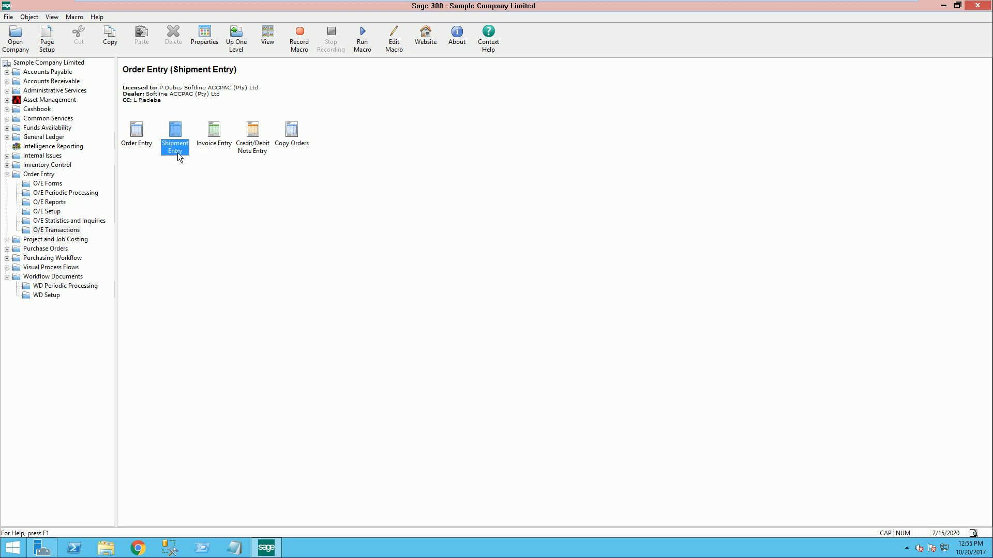
click(241, 243)
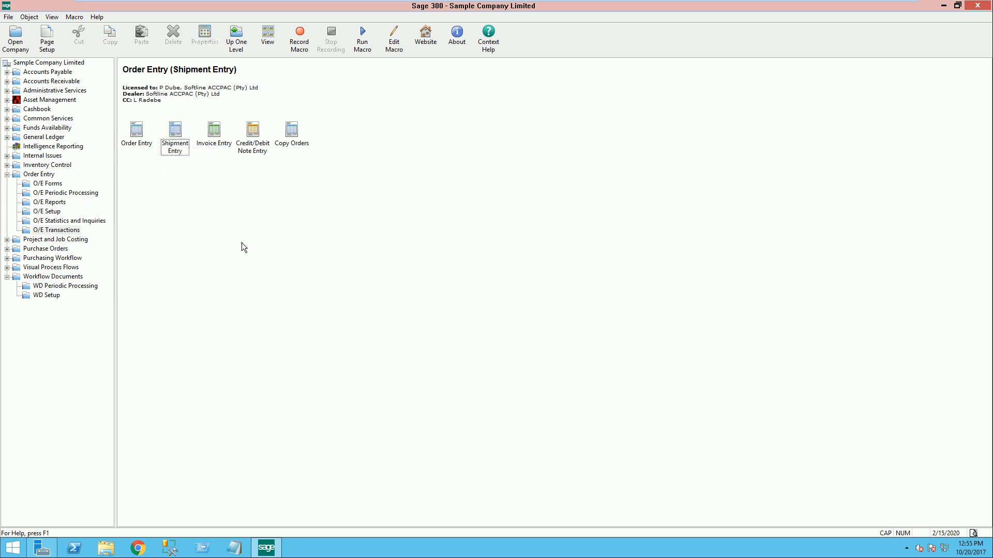
double_click(176, 147)
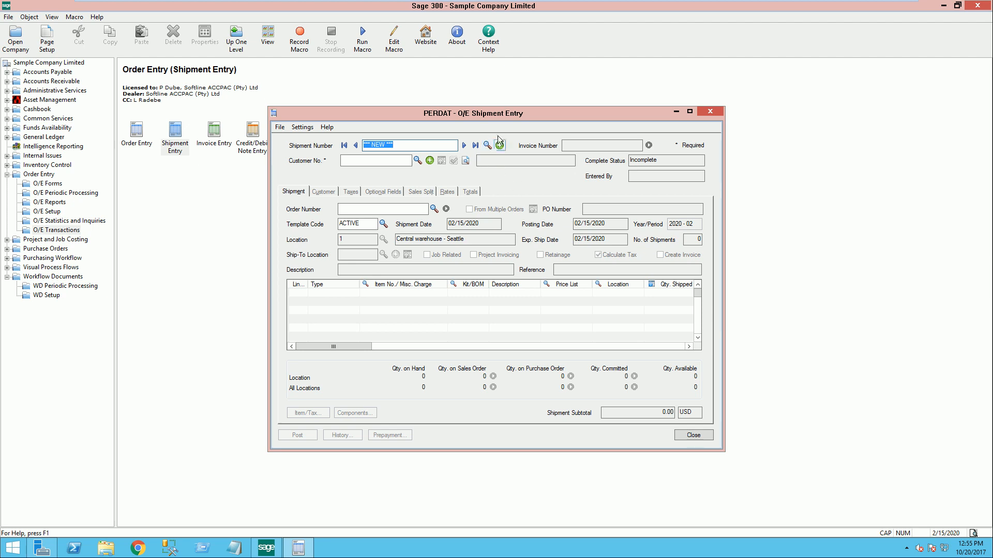
Step: Find Bulus Engineering's shipments by customer number, load the one carrying the quote's reference, and maximize the shipment window
click(488, 145)
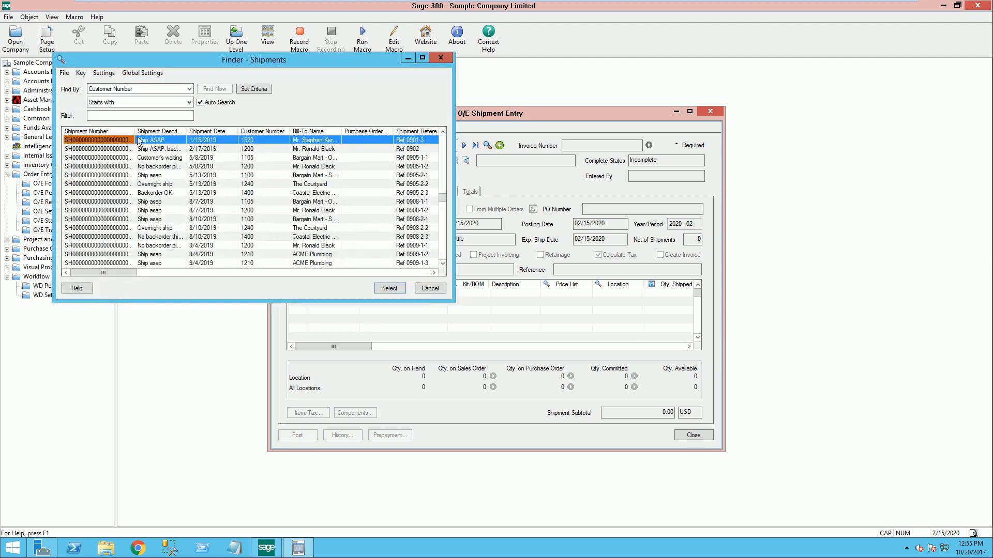
click(118, 115)
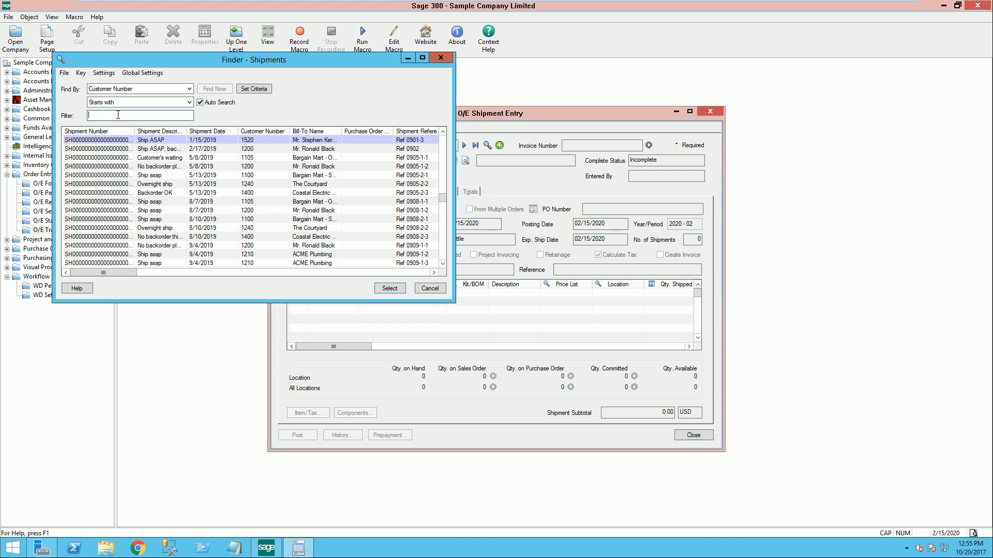
click(137, 116)
text(BULUS)
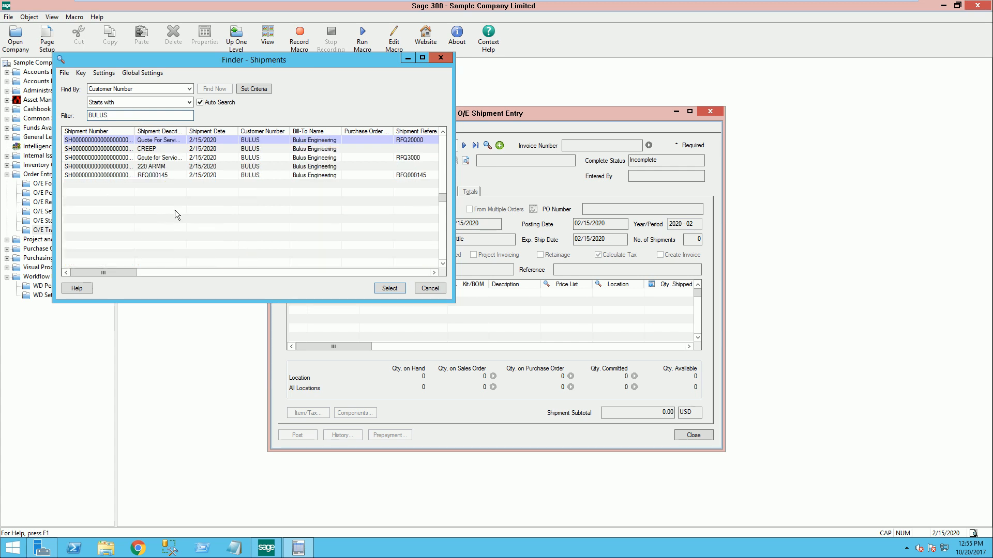
click(165, 176)
double_click(187, 176)
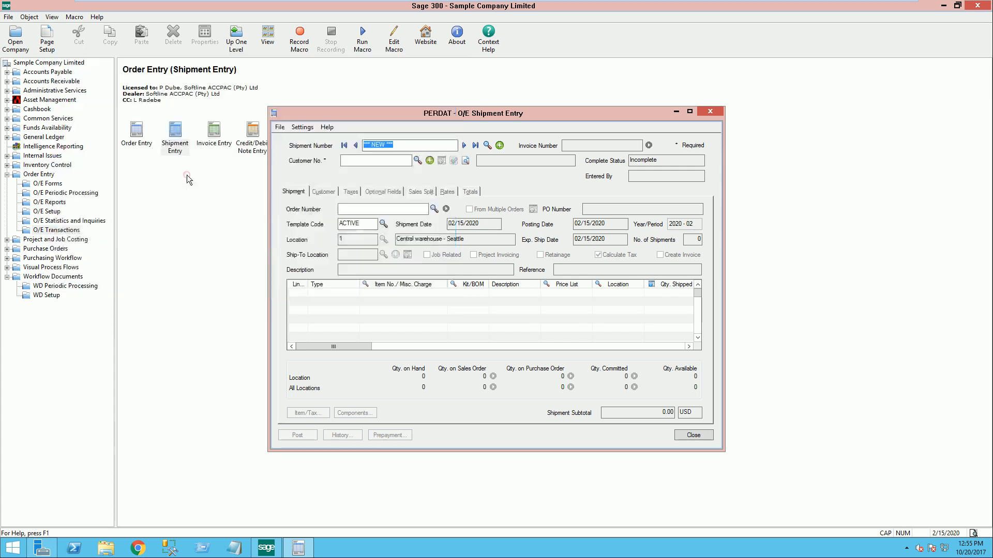
click(690, 112)
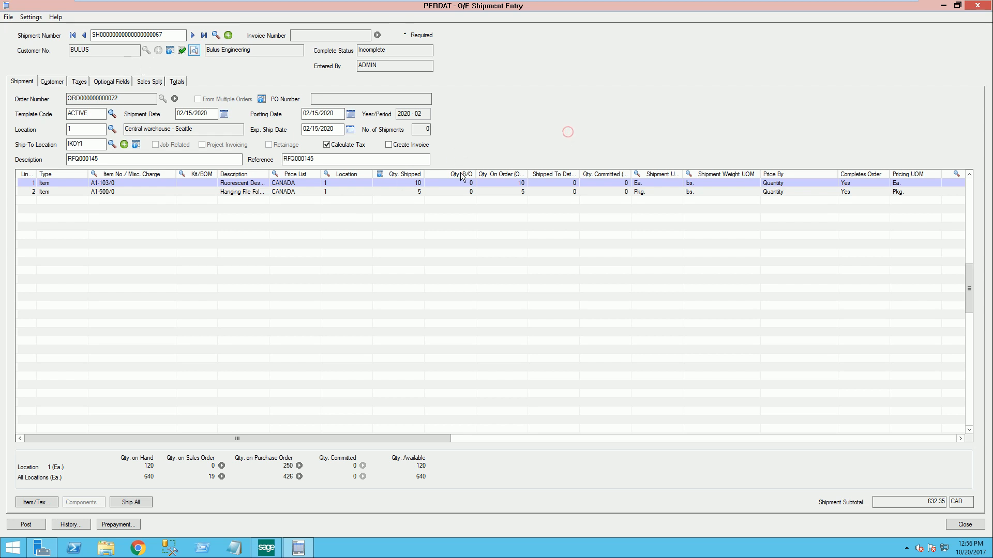
Step: Post the shipment with Create Invoice enabled, and print only the invoice with the OEINV01.RPT form
click(389, 147)
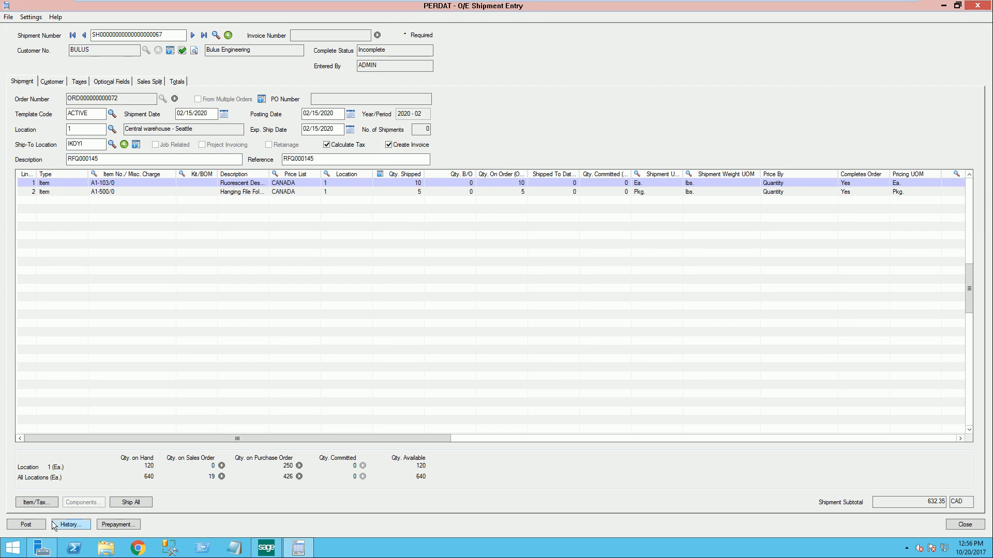
click(27, 524)
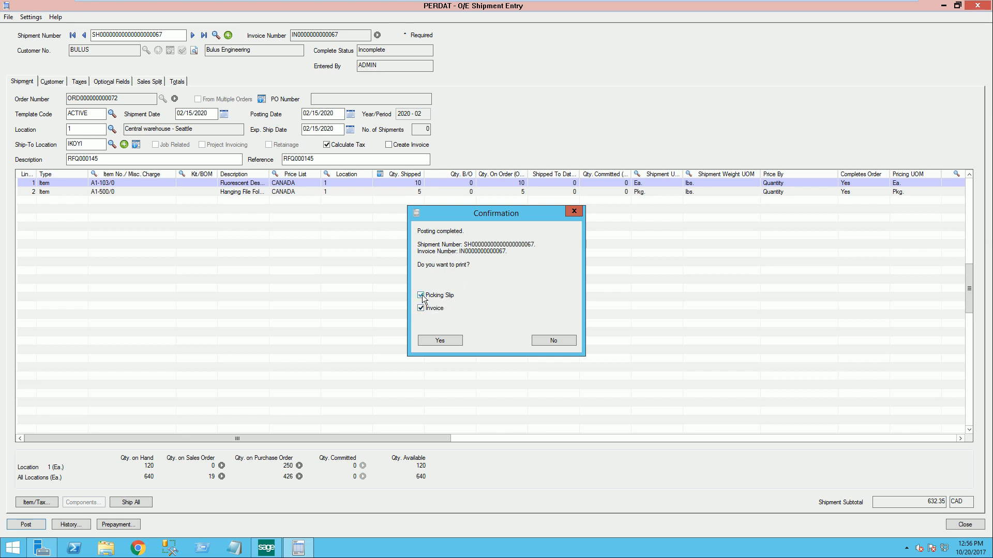
click(441, 342)
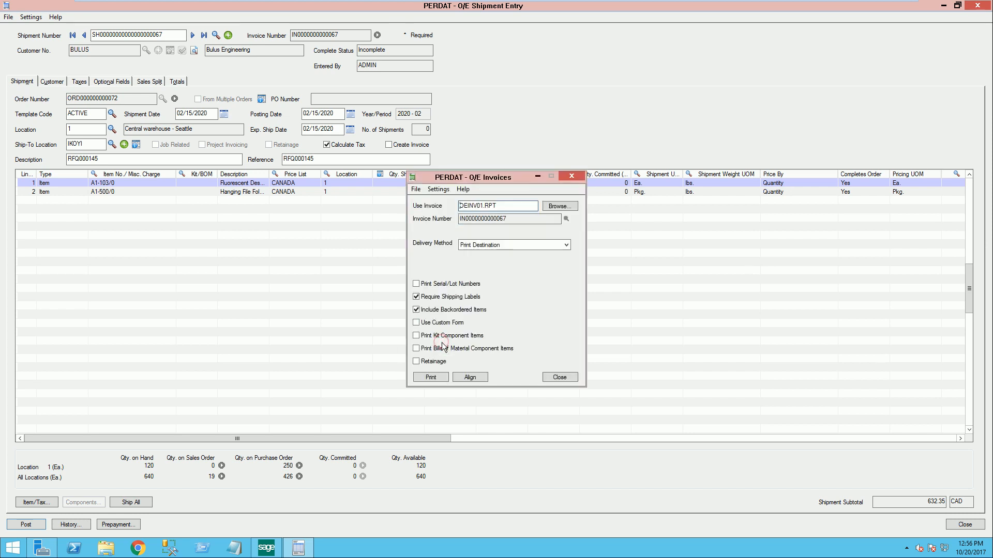
click(443, 379)
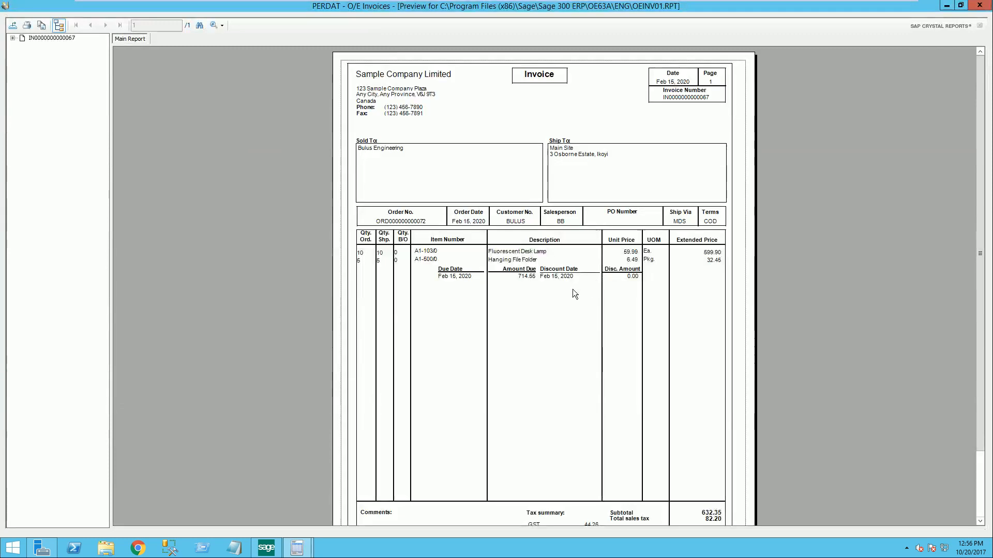
Step: Review the invoice preview down to the amount due, and close the preview and the invoice printing window
scroll(572, 290, down, 3)
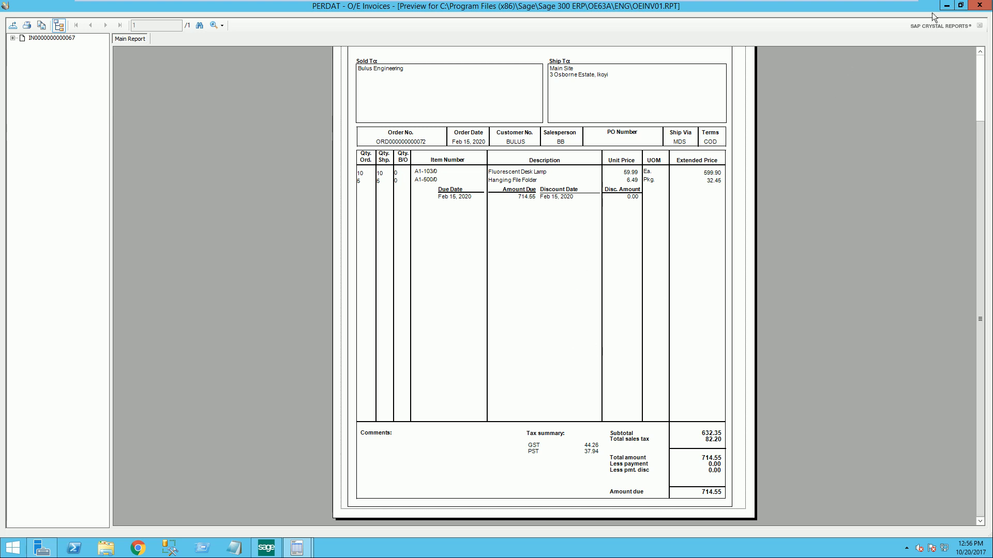
click(979, 5)
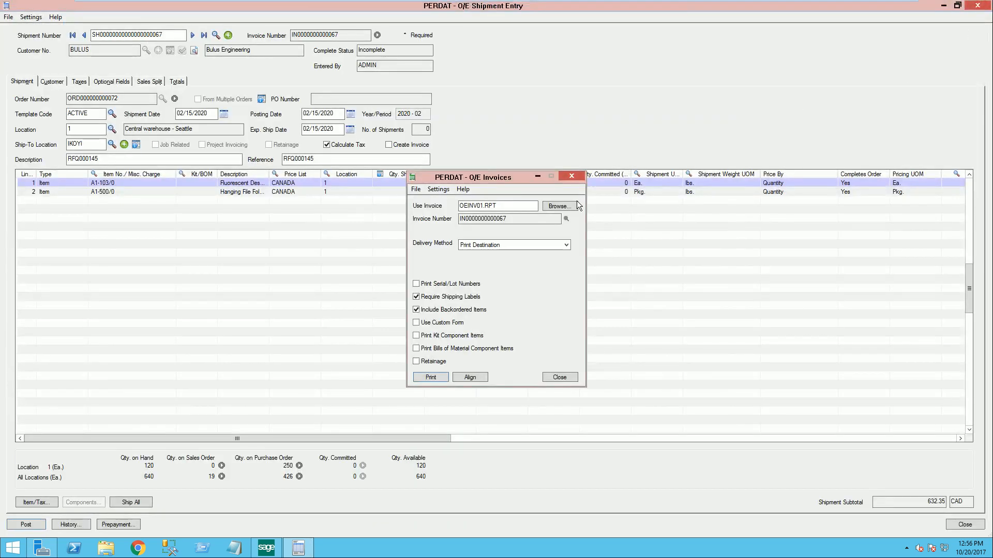
click(560, 377)
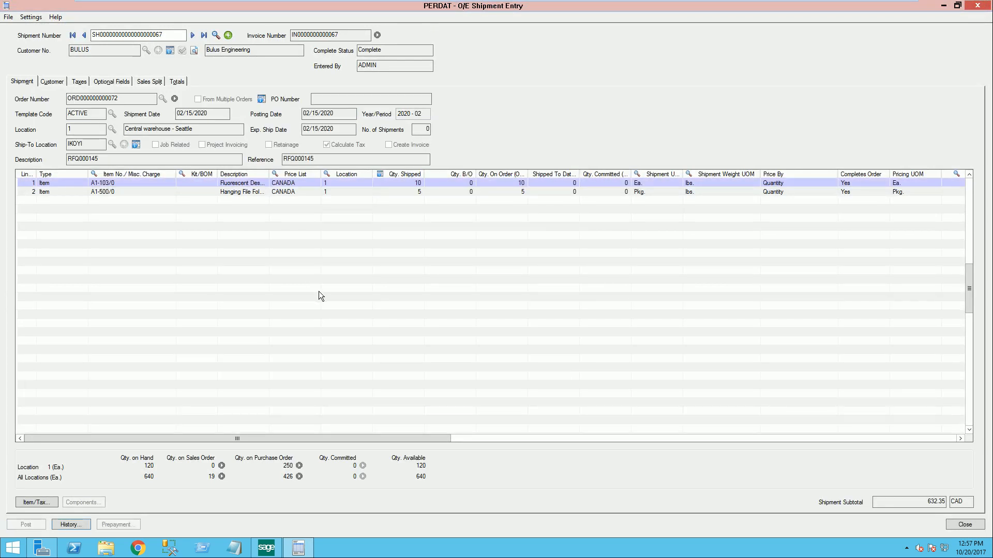
Step: Close the shipment window and run Day End Processing from the Inventory Control periodic processing functions
click(977, 6)
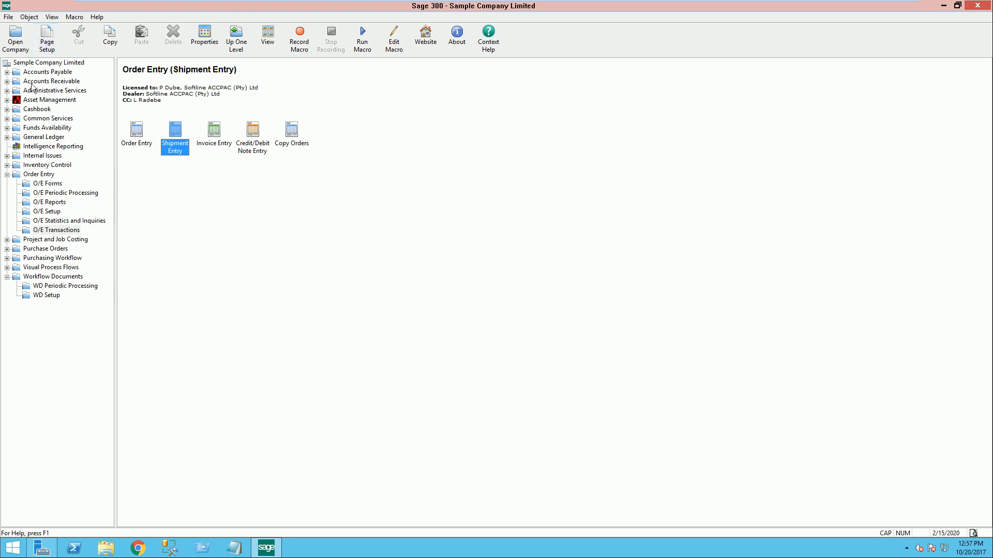
click(8, 82)
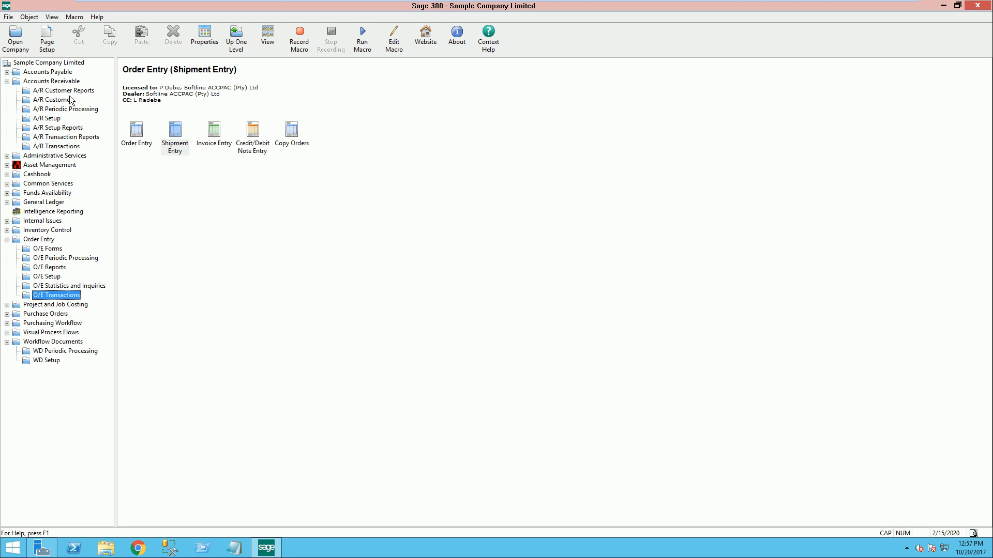
click(7, 82)
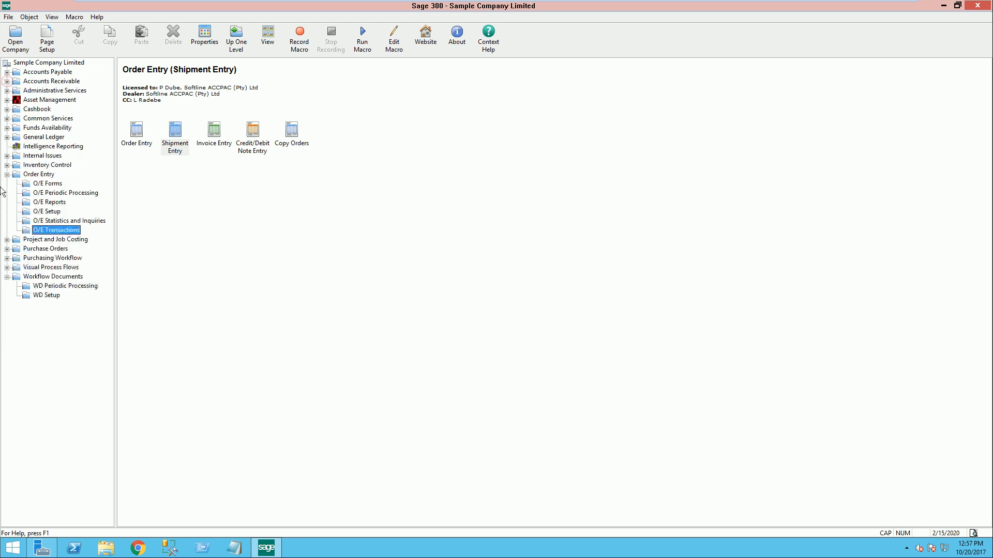
click(41, 165)
double_click(139, 149)
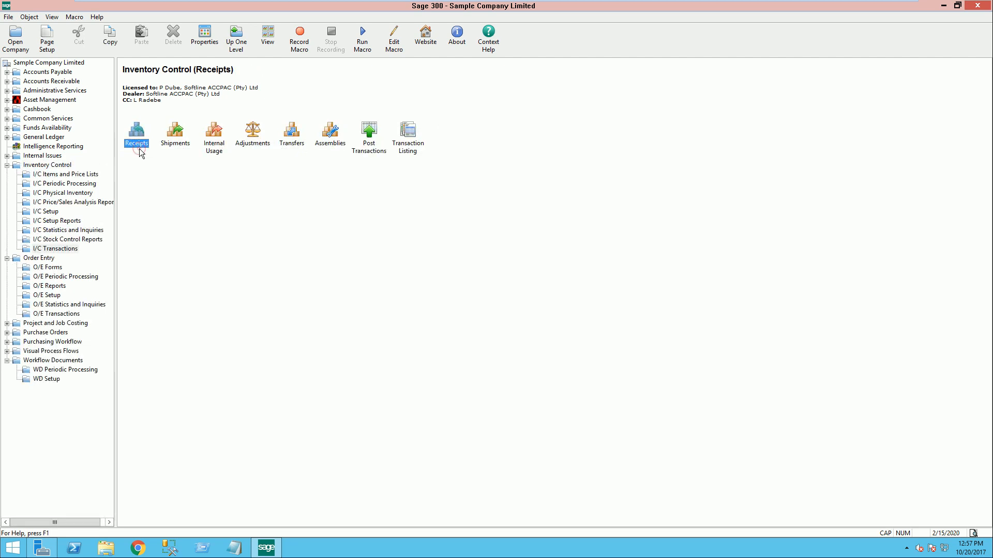
click(62, 184)
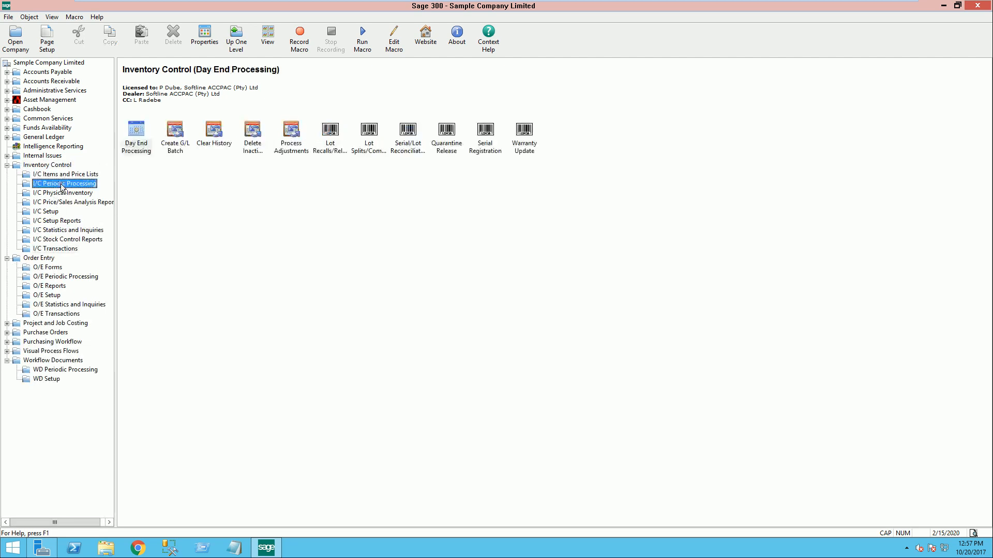
double_click(137, 152)
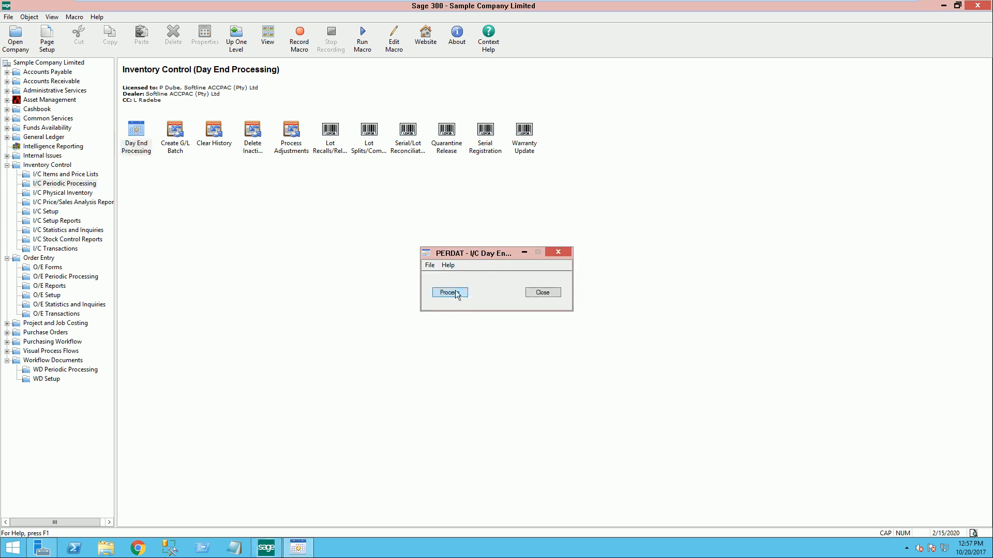
click(450, 293)
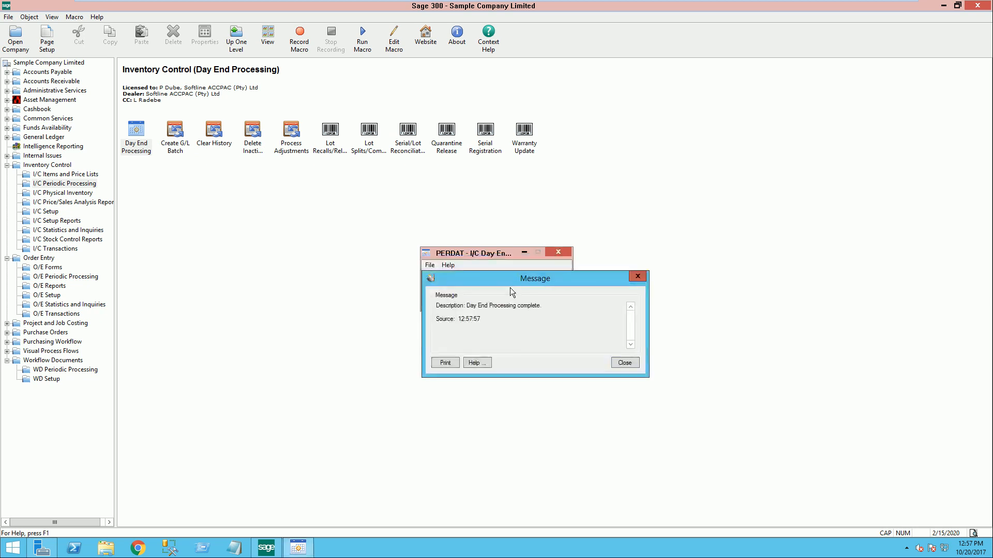
click(625, 362)
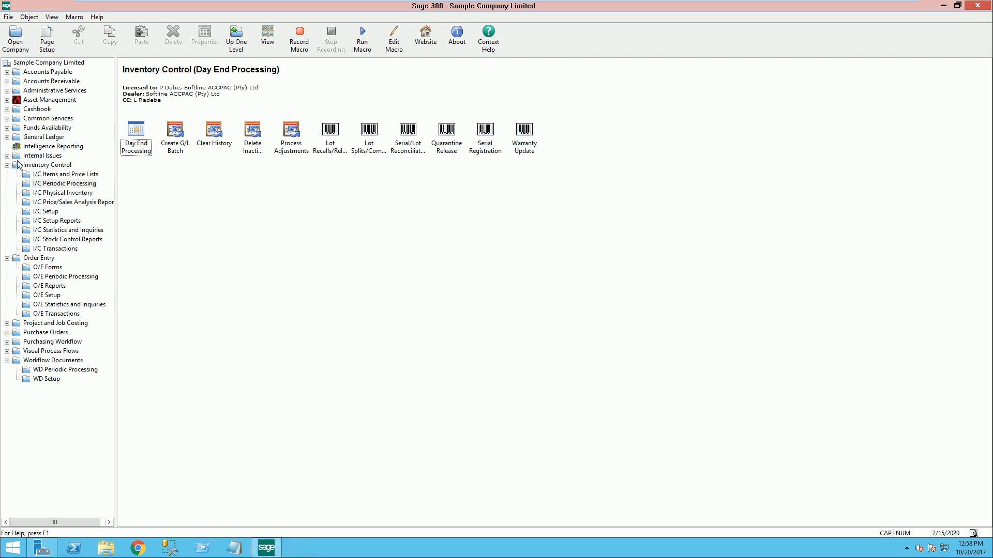
Step: Collapse the Inventory Control and Order Entry folders and open Customer Inquiry from the Accounts Receivable customer functions
click(6, 166)
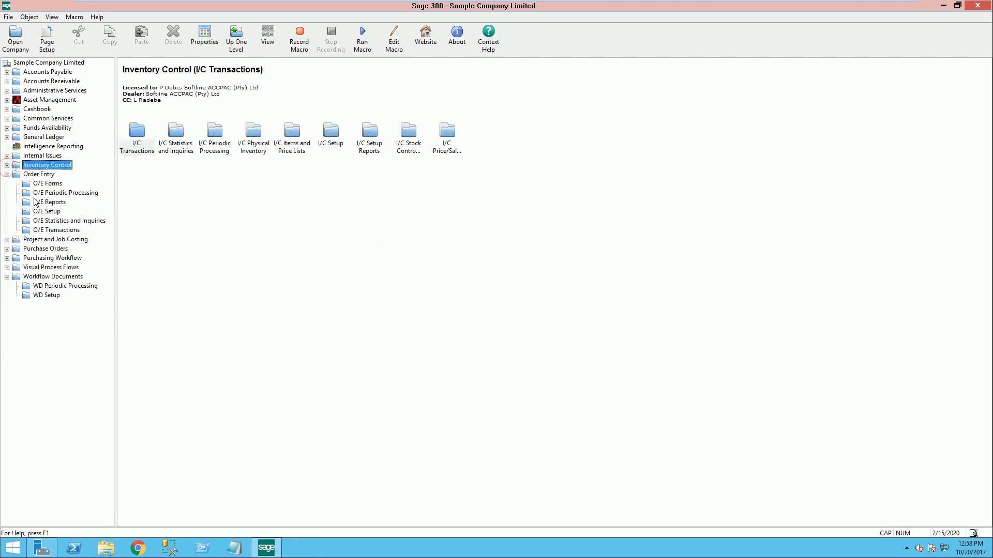
click(8, 174)
click(67, 82)
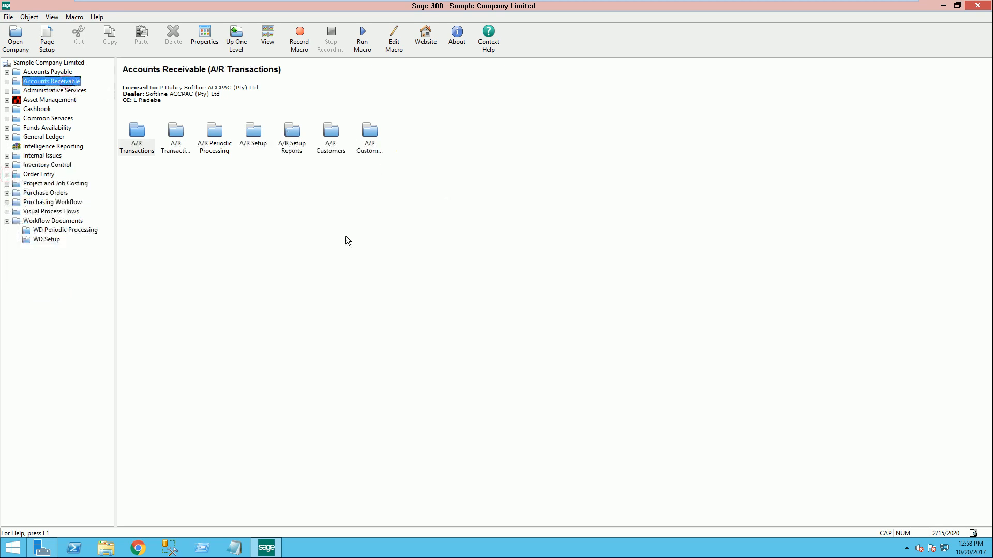
double_click(62, 81)
click(51, 101)
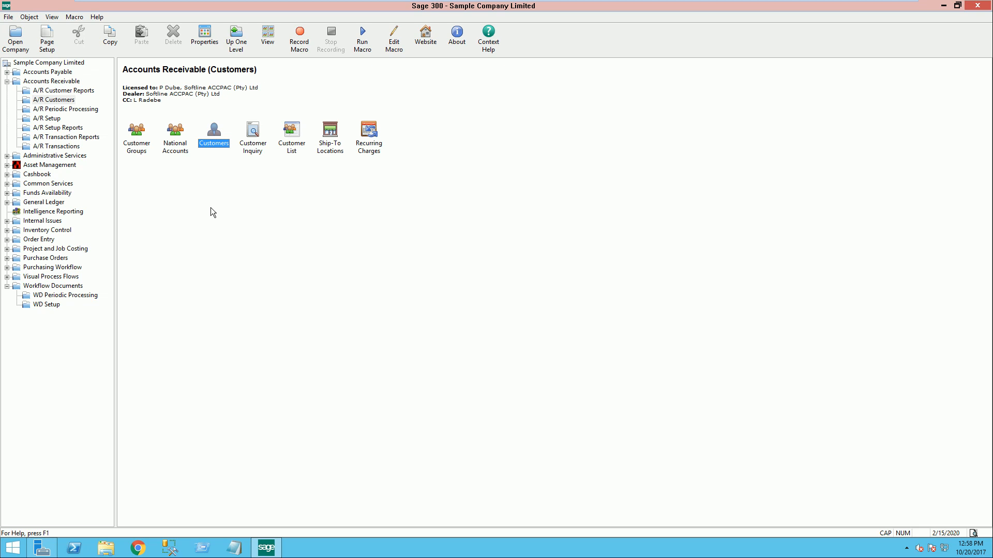
click(282, 205)
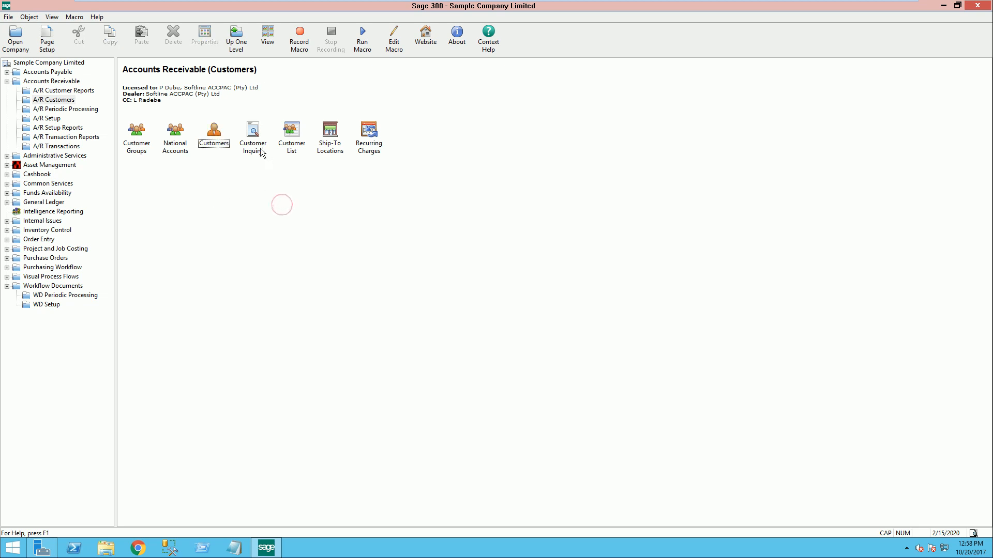
double_click(253, 134)
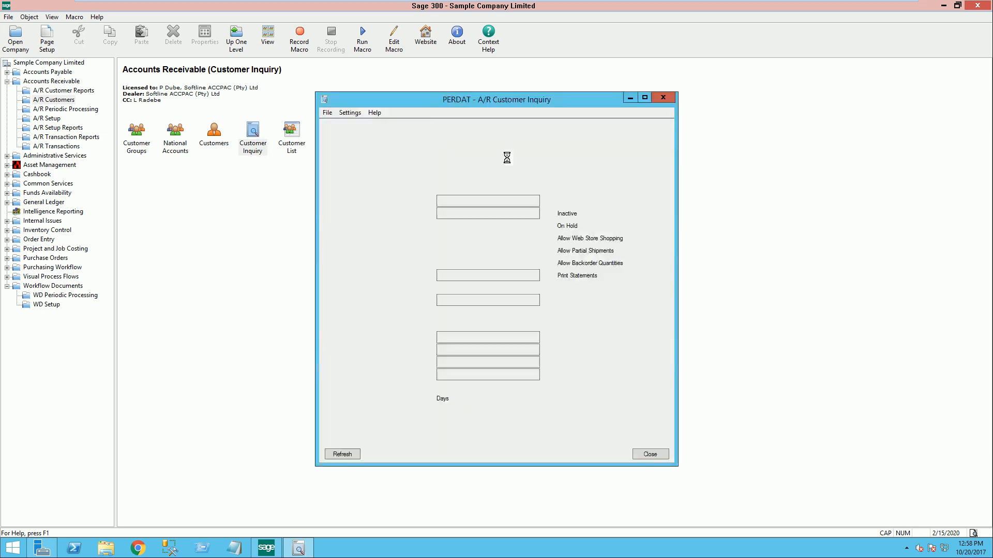
Step: Load Bulus Engineering by its customer number and check the last invoice in its activity statistics
click(402, 127)
text(BULUS)
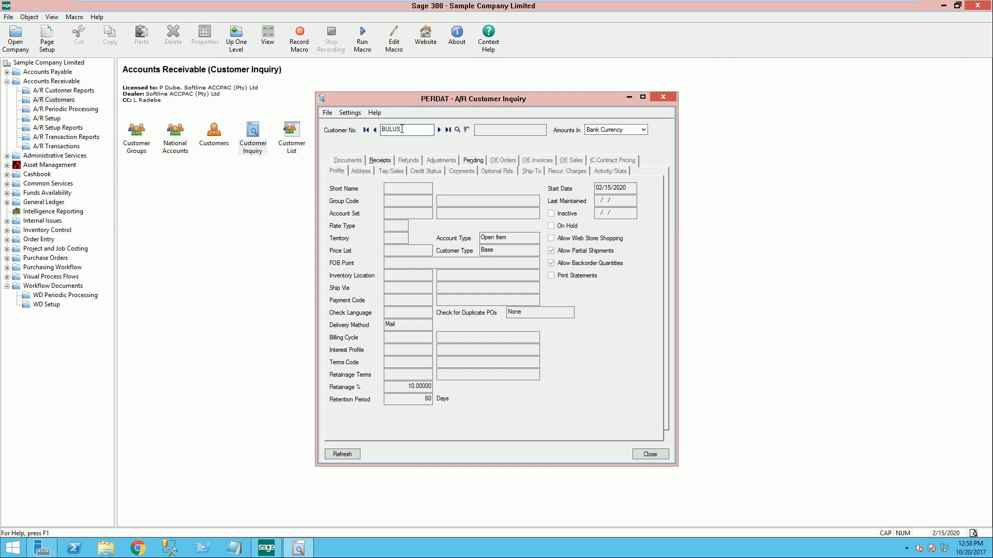
key(Tab)
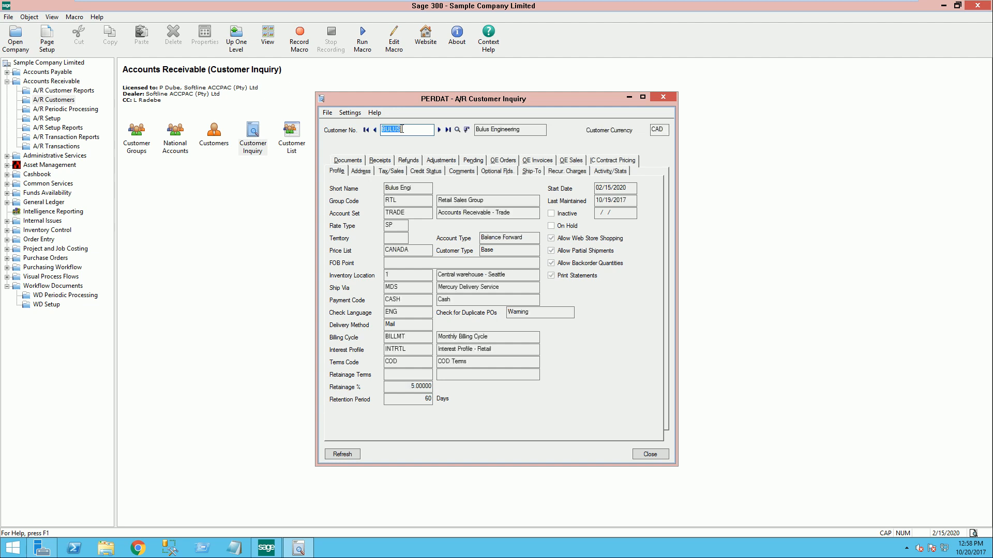
click(617, 171)
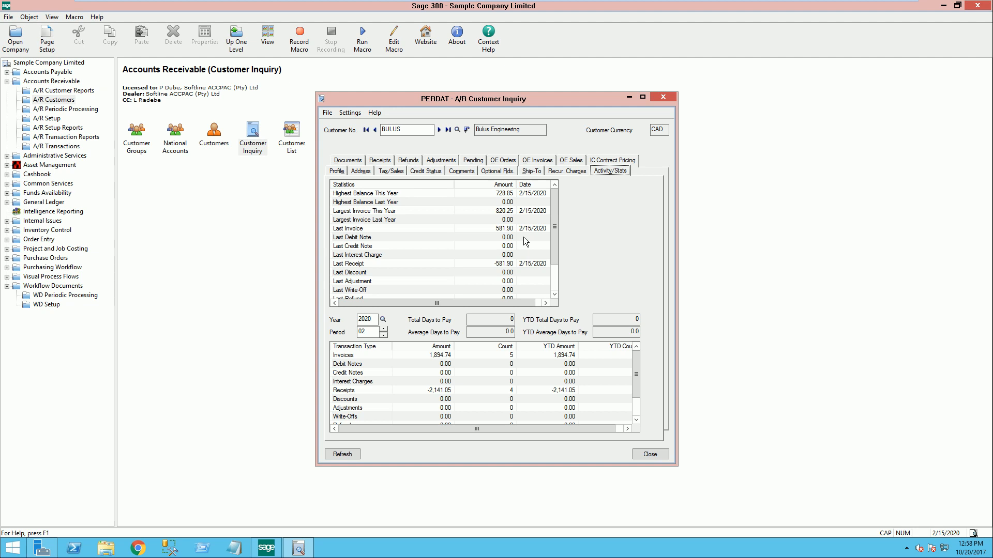
click(362, 230)
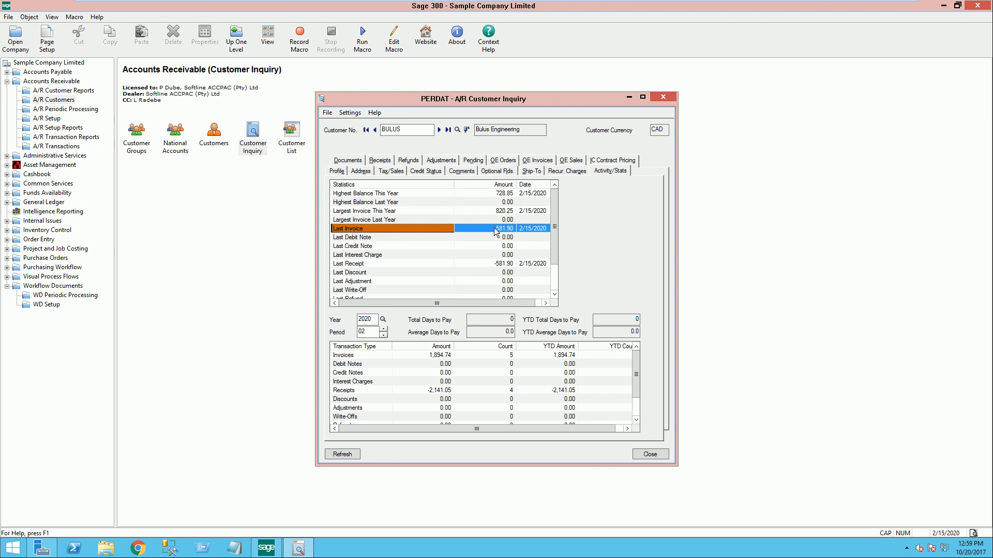
Step: Check the invoice carrying the quote's reference among the customer's O/E invoices, and close the inquiry
click(538, 164)
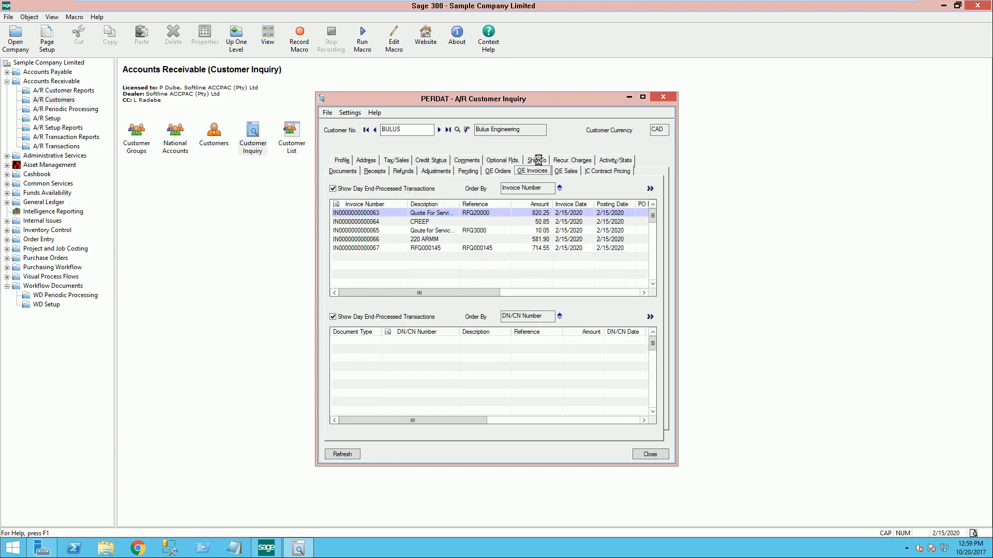
click(544, 250)
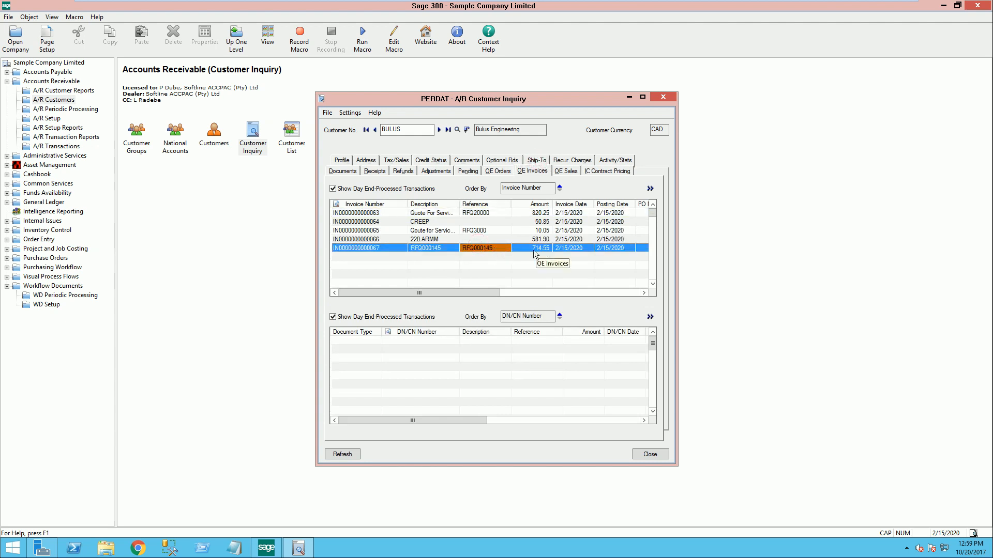
click(665, 95)
Step: Open the Invoice Batch List from the Accounts Receivable transactions and maximize it
click(7, 231)
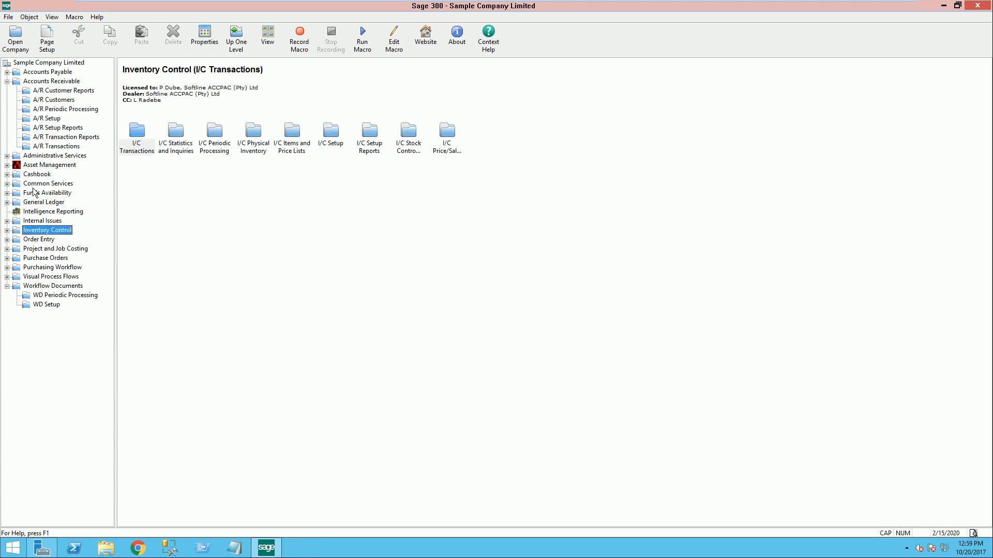
click(32, 241)
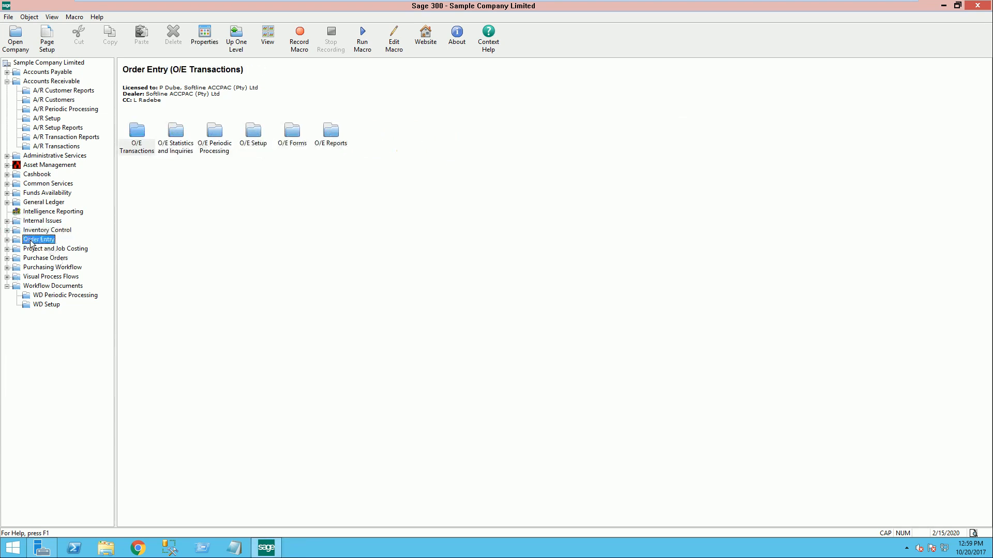
click(50, 82)
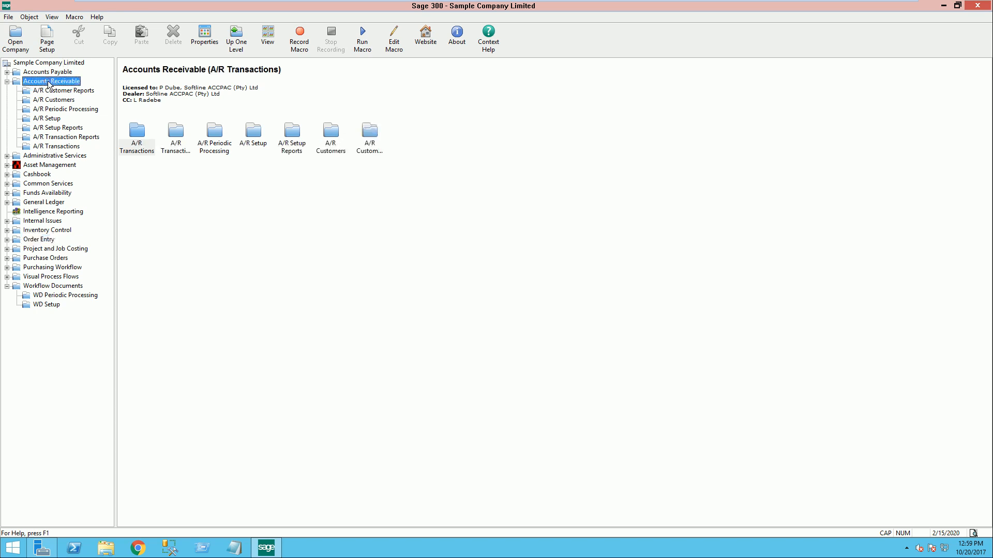
double_click(141, 148)
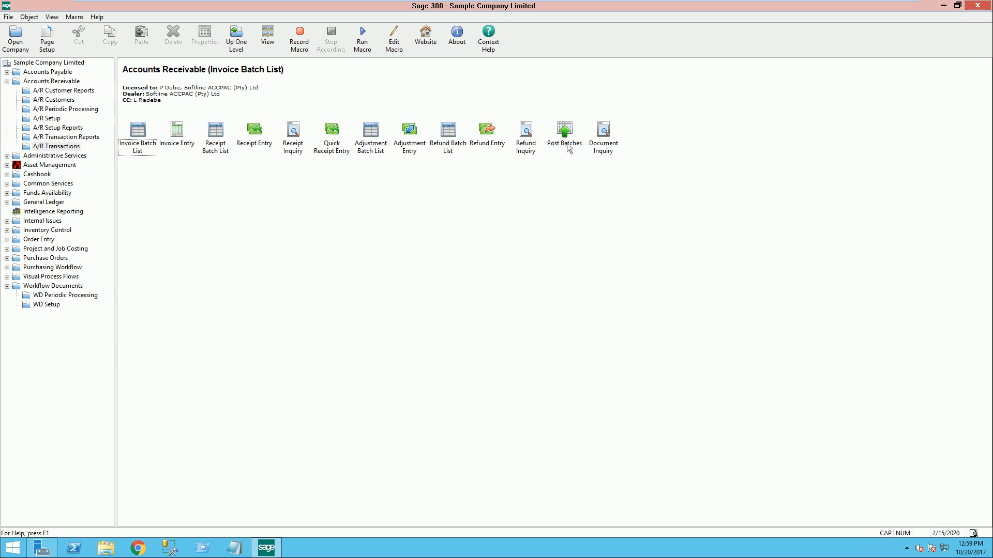
double_click(136, 150)
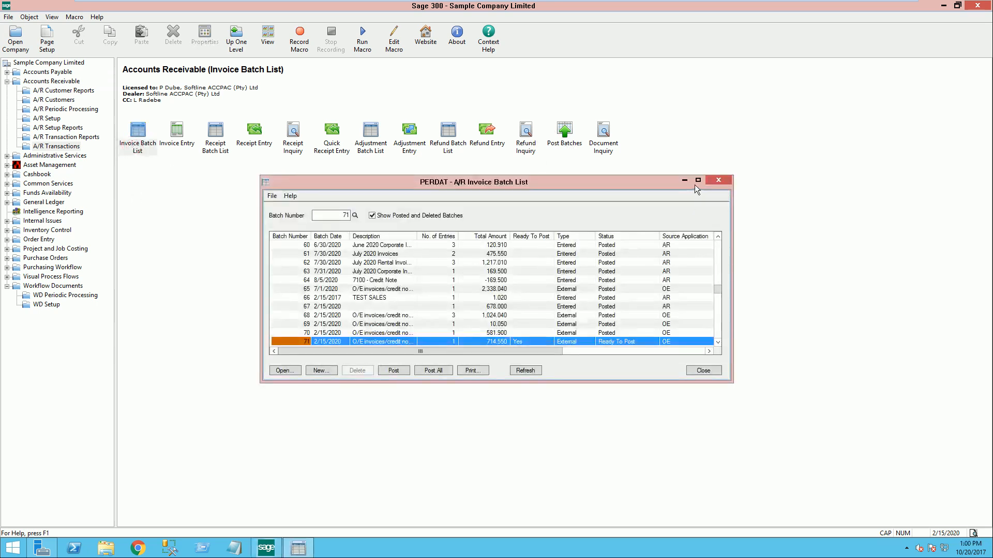
click(697, 182)
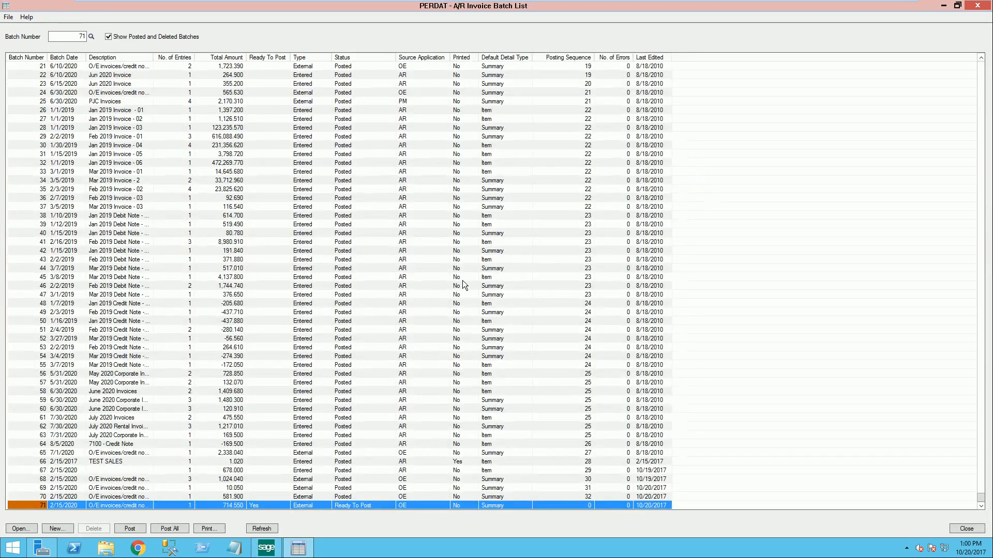
Step: Check the Ready To Post setting and status of invoice batch 71, and close the batch list
click(250, 504)
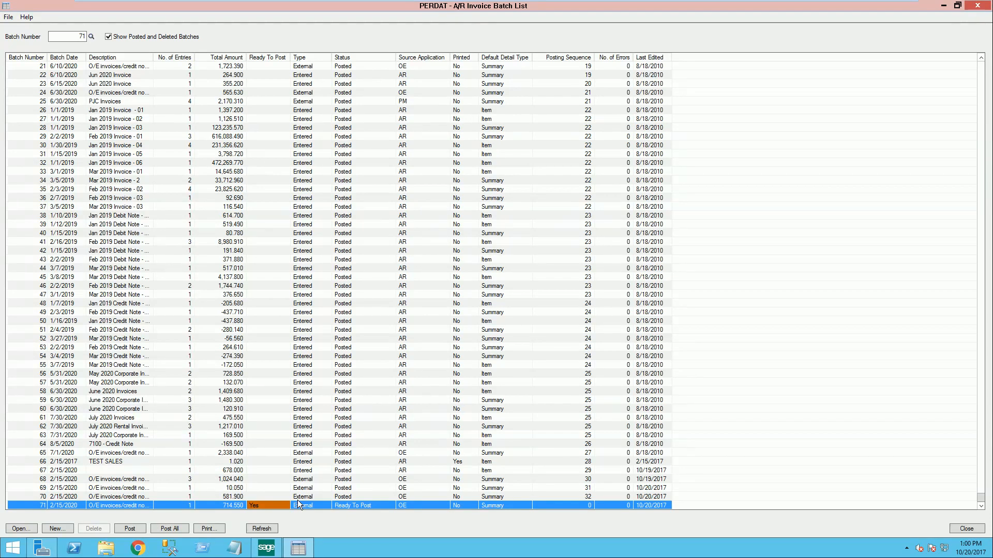
click(362, 508)
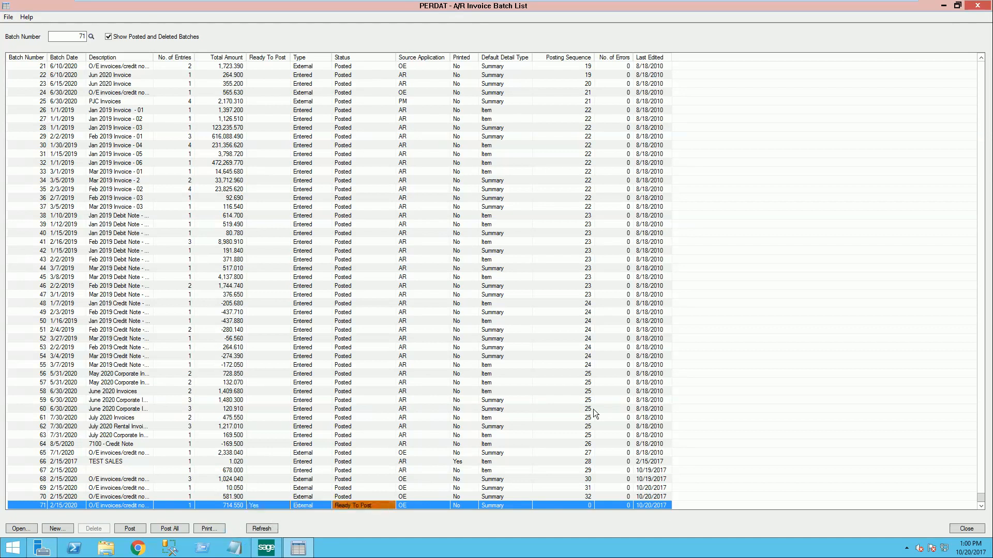
click(981, 7)
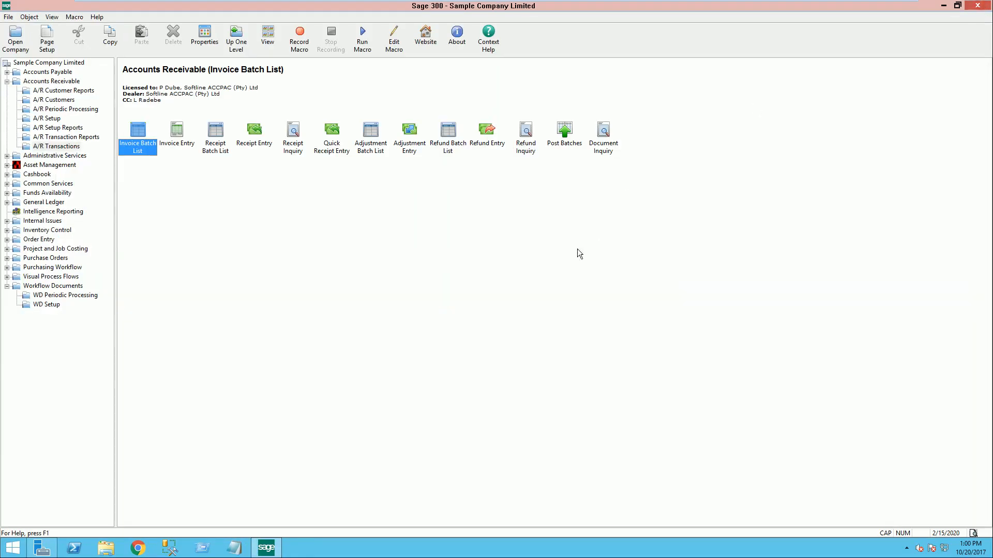
Step: Post all Accounts Receivable invoice batches with Post Batches, and close the posting window
double_click(564, 133)
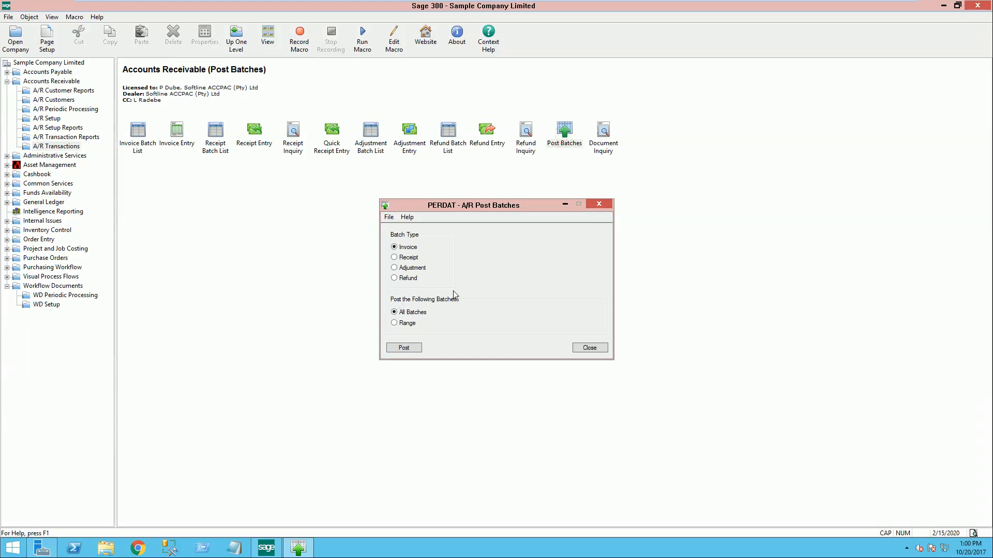
click(403, 348)
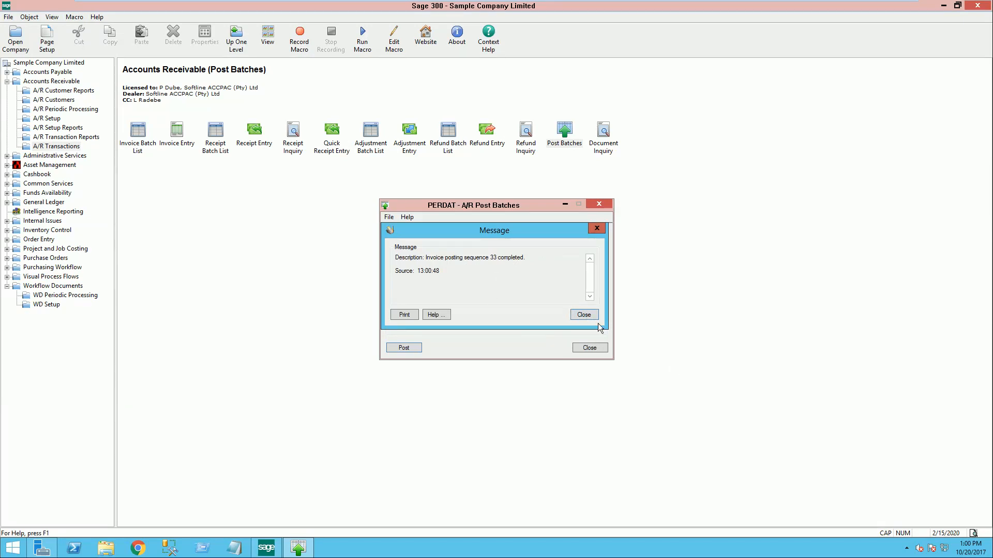
click(584, 314)
click(590, 347)
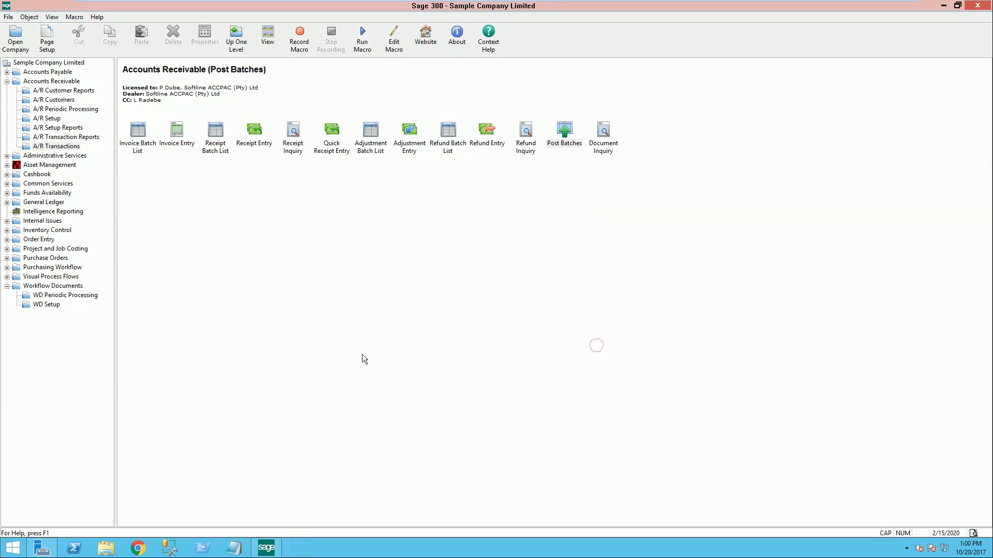
Step: Reopen Customer Inquiry for Bulus Engineering by customer number and check the last invoice amount in the activity statistics
click(60, 102)
double_click(253, 147)
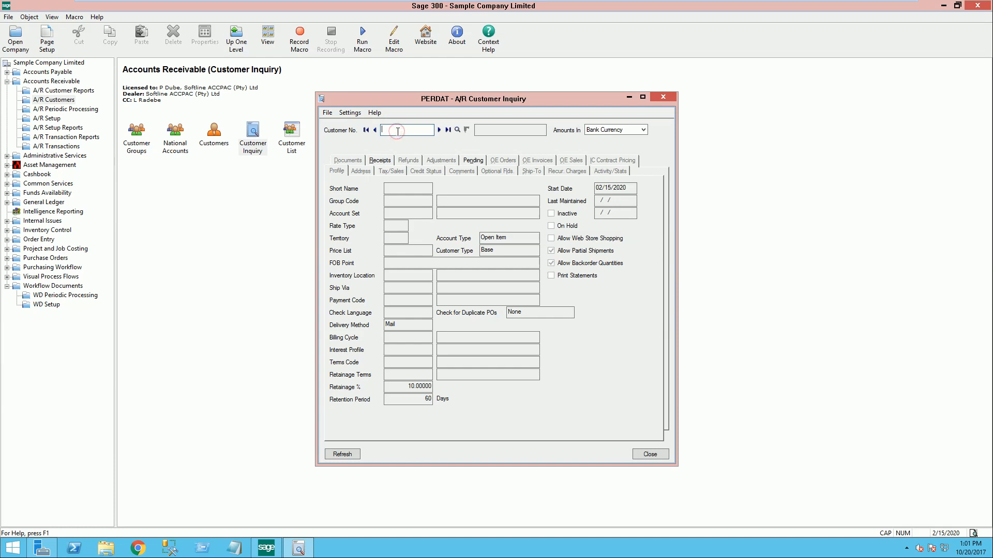
text(BULUS)
key(Return)
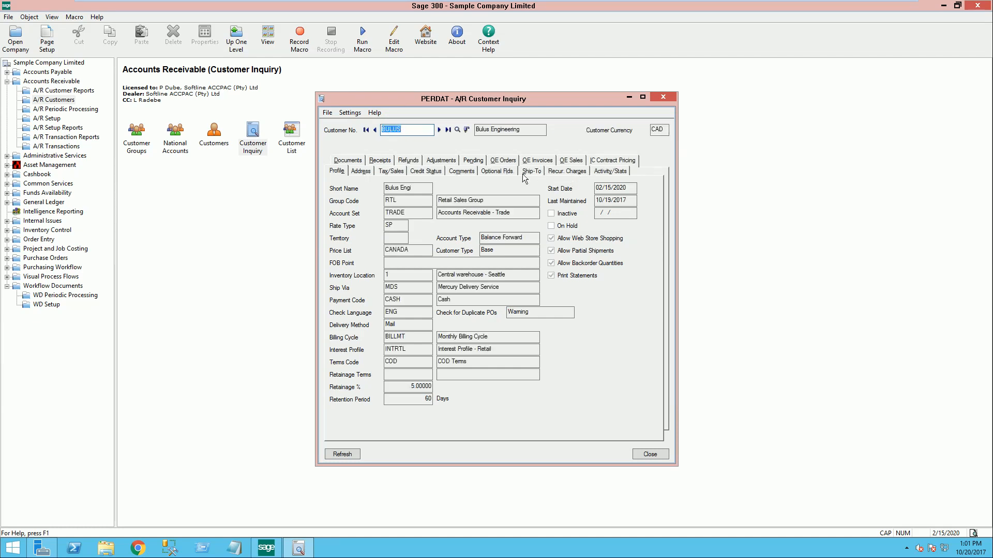
click(606, 172)
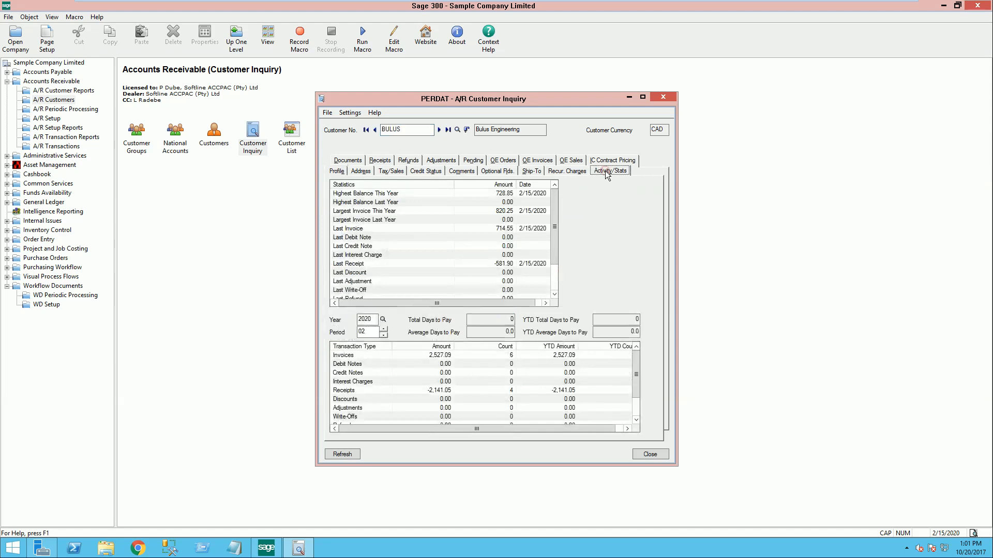
click(499, 231)
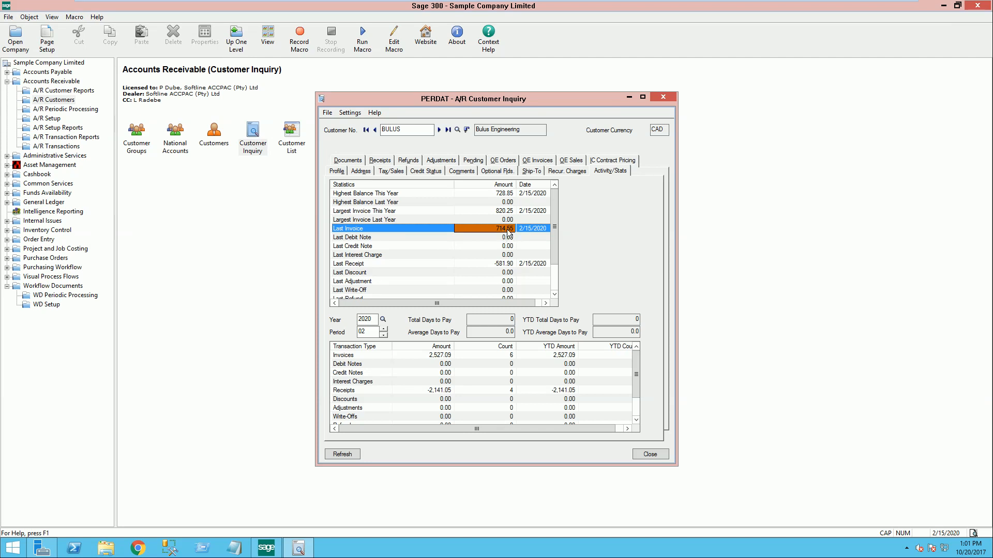
Step: Close the customer inquiry, open Receipt Entry from the Accounts Receivable transactions, and create a new receipt batch
click(667, 98)
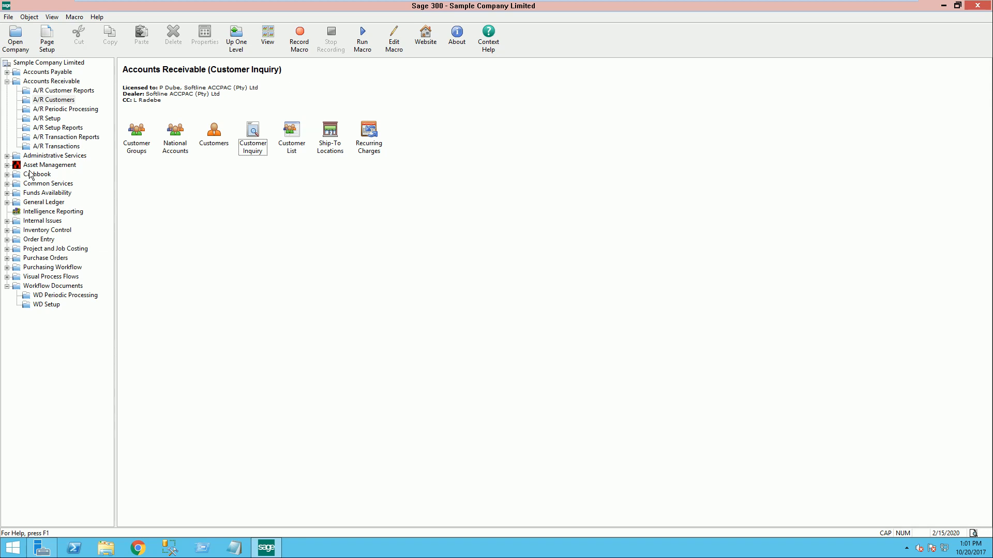
click(71, 149)
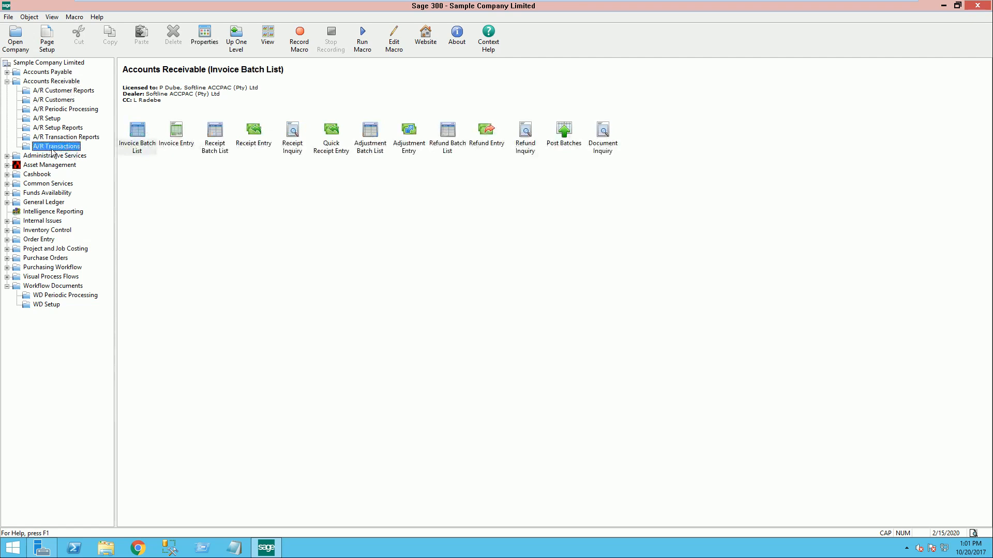
click(275, 198)
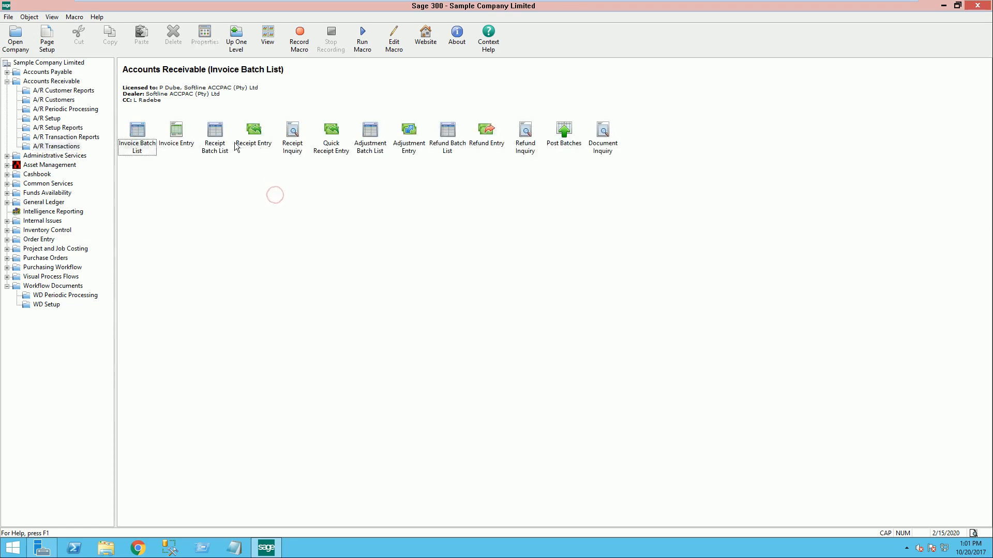
double_click(253, 136)
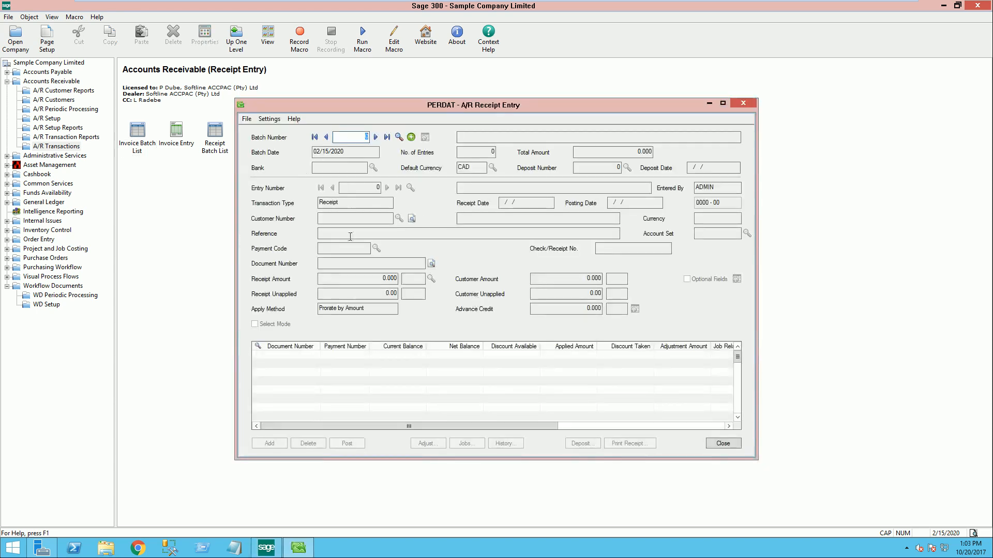
click(411, 137)
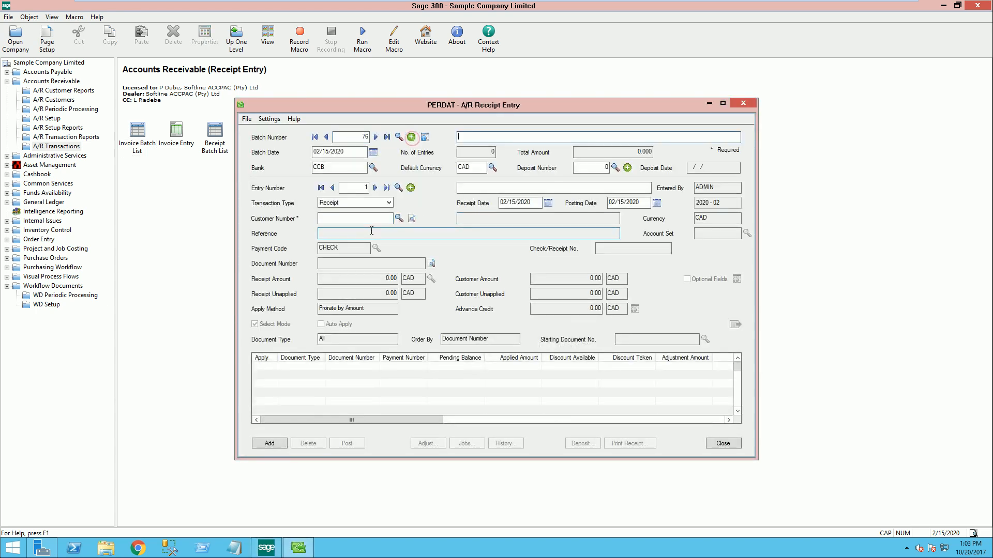
Step: Choose Bulus Engineering as the receipt's customer by filtering for BULUS, and enter the reference PAYMENT FROM BULUS
click(399, 218)
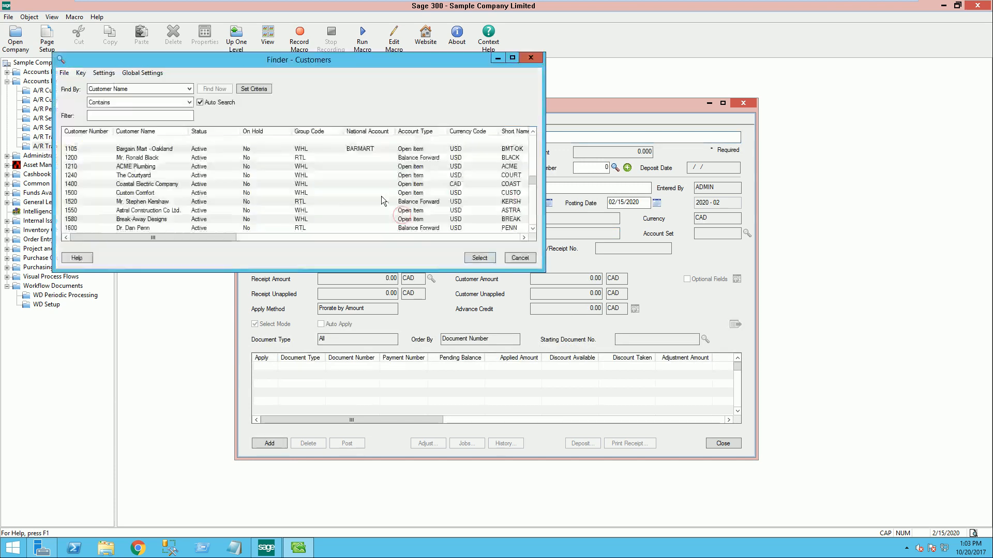
click(143, 115)
text(BULUS)
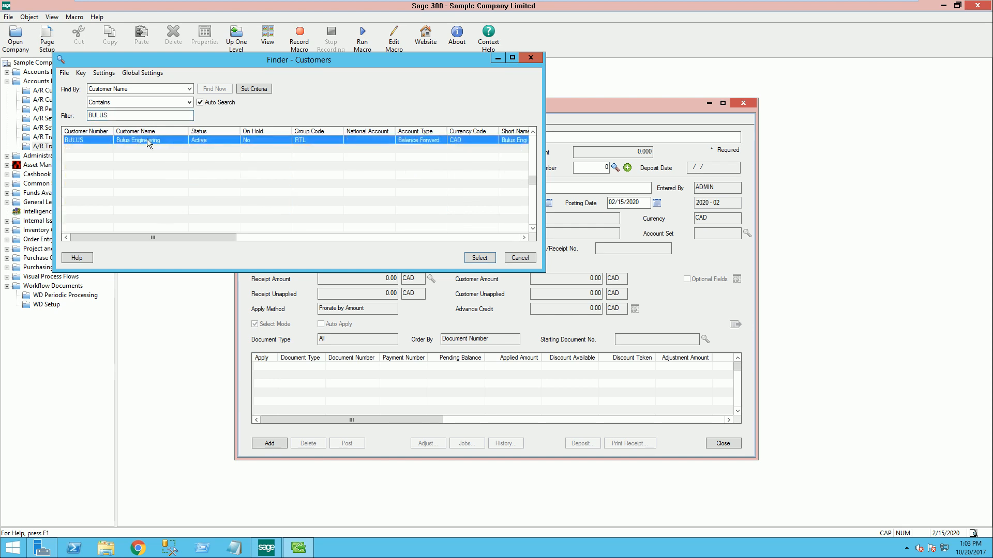
double_click(169, 142)
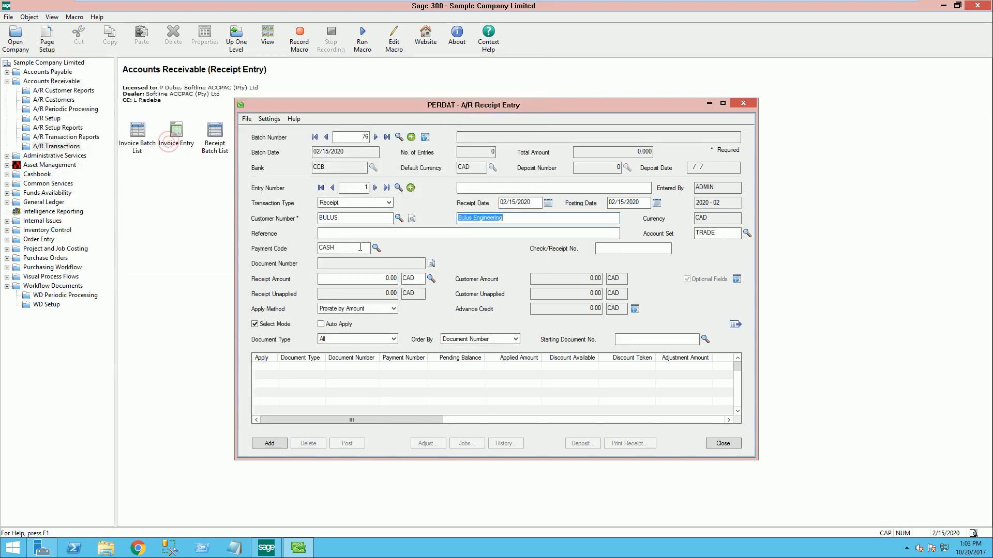
click(375, 234)
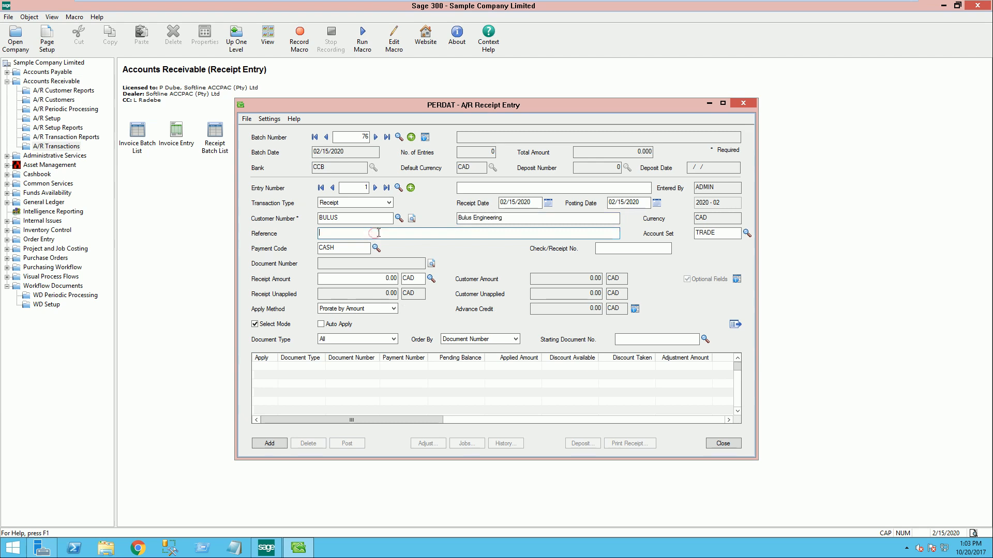
text(PAYMENT FROM BULUS)
key(Tab)
Step: List the customer's outstanding documents and mark the invoice with the 714.55 pending balance to be paid by this receipt
click(735, 325)
click(370, 373)
click(370, 367)
click(370, 375)
click(372, 366)
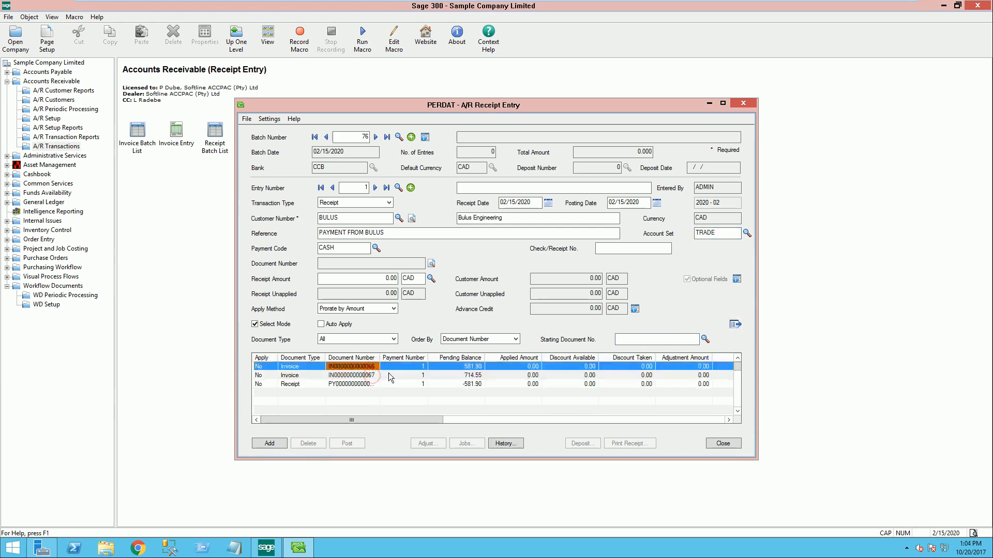
click(469, 375)
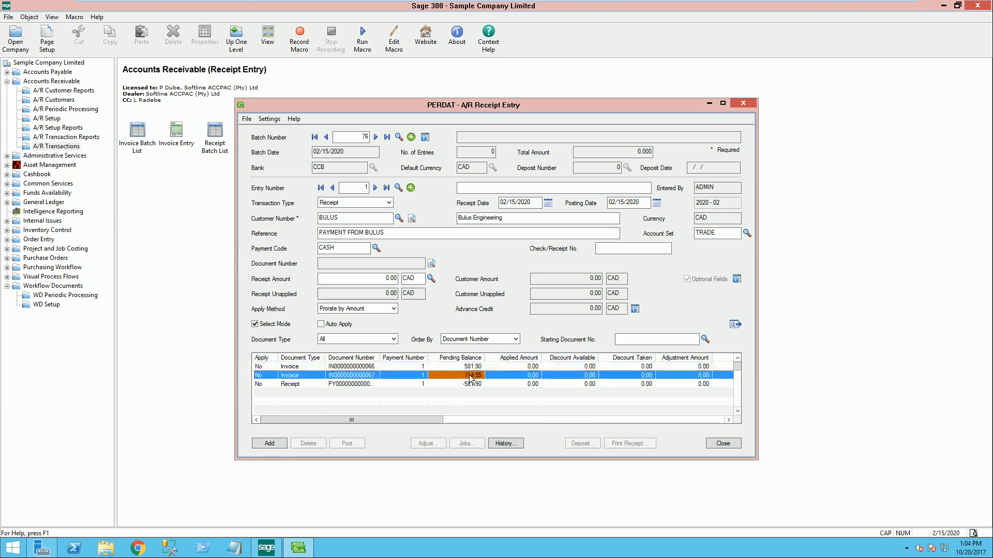
double_click(264, 376)
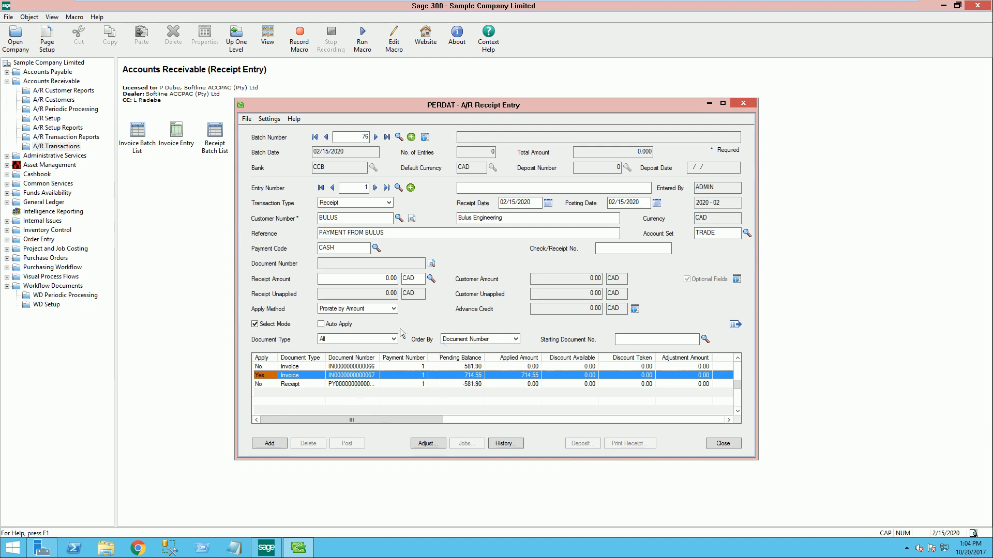
Step: Set the receipt amount to 714.55 CAD and add the receipt entry to the batch
click(391, 280)
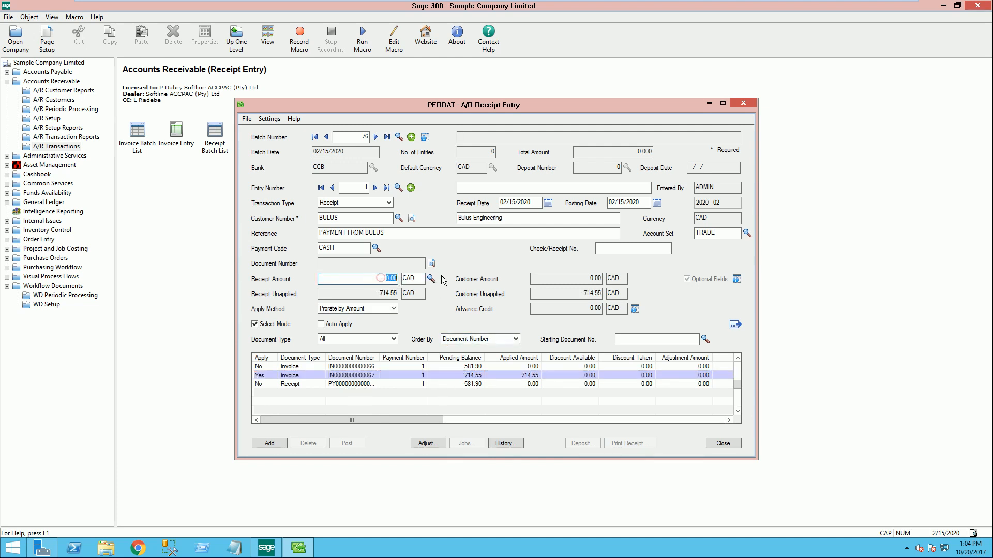
text(714.55)
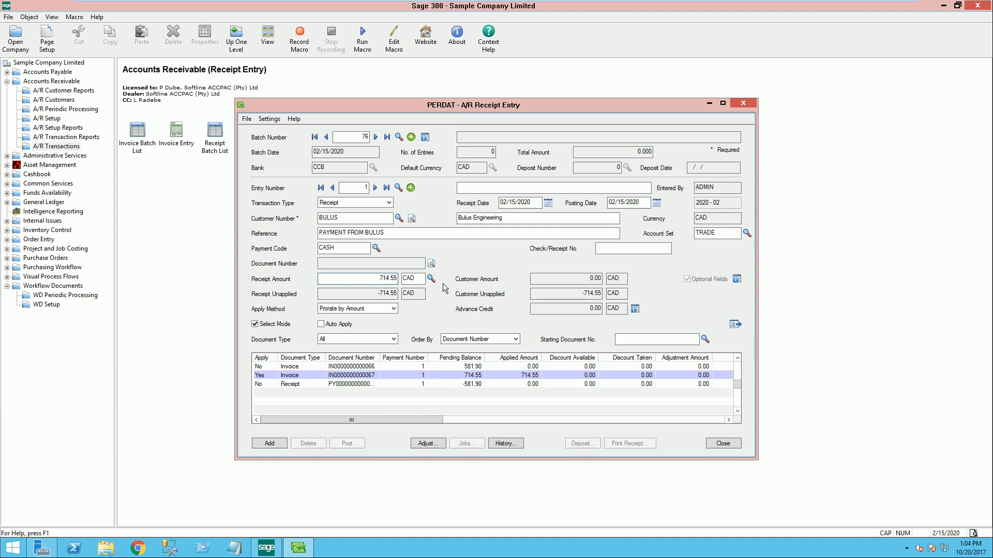
key(Tab)
click(478, 378)
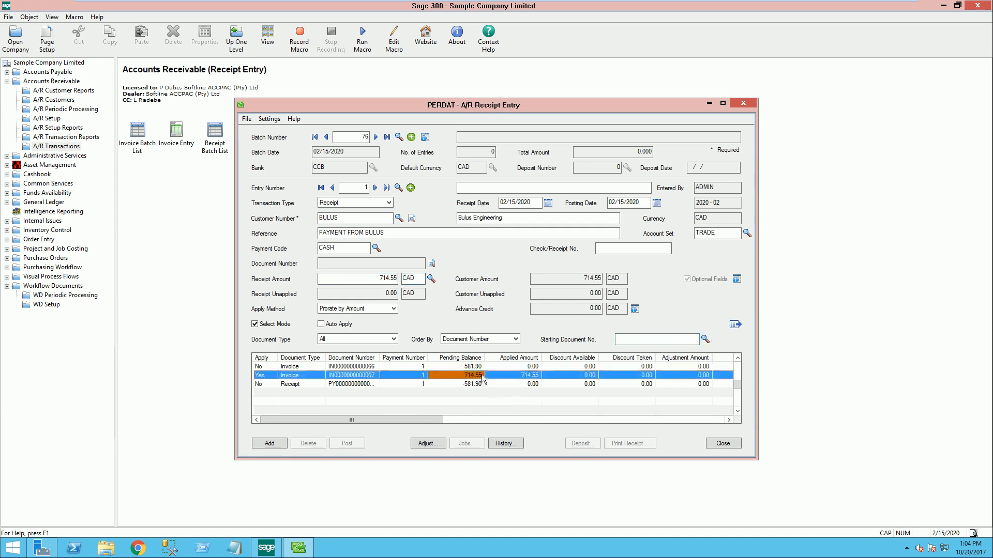
click(269, 443)
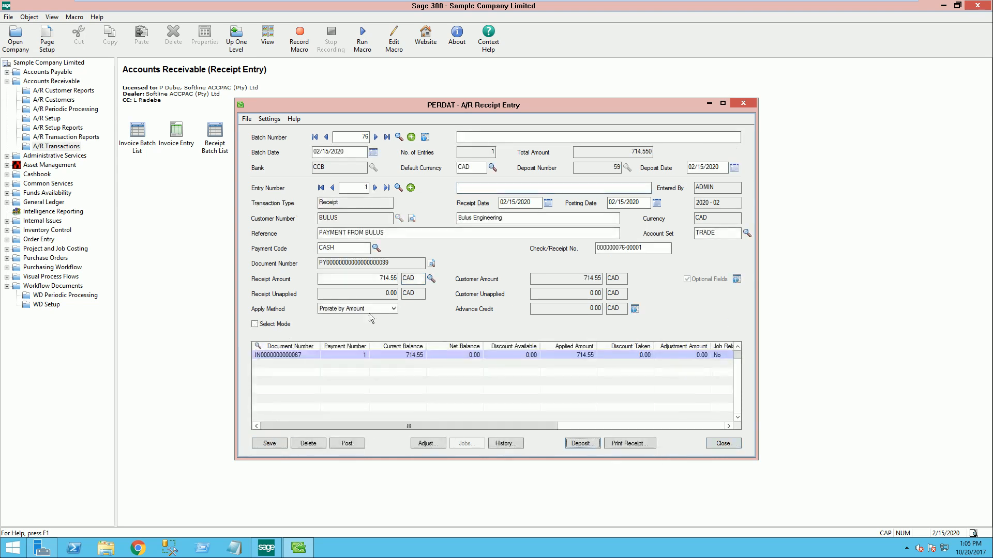
Step: Print the deposit slip for the receipt batch to preview, and close the preview and the print window
click(582, 445)
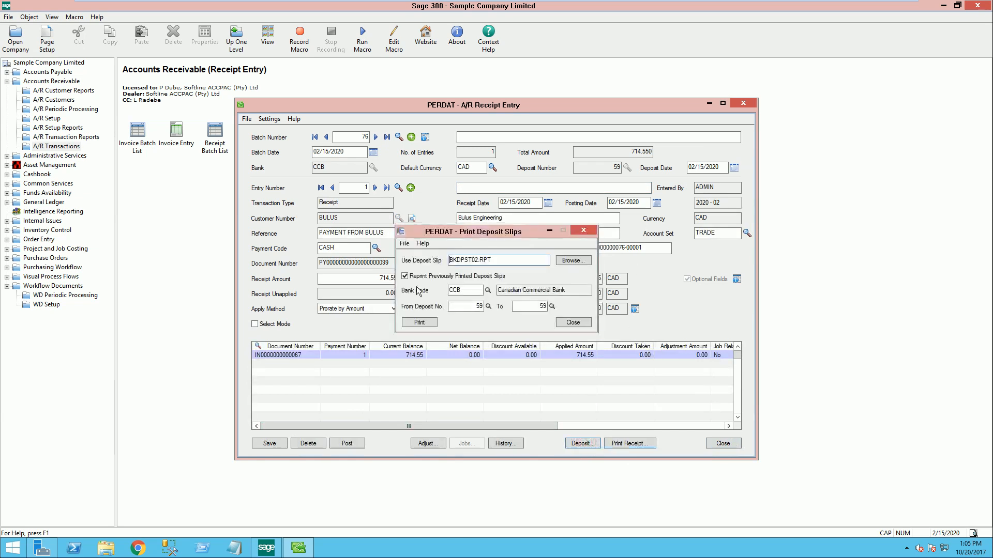
click(419, 323)
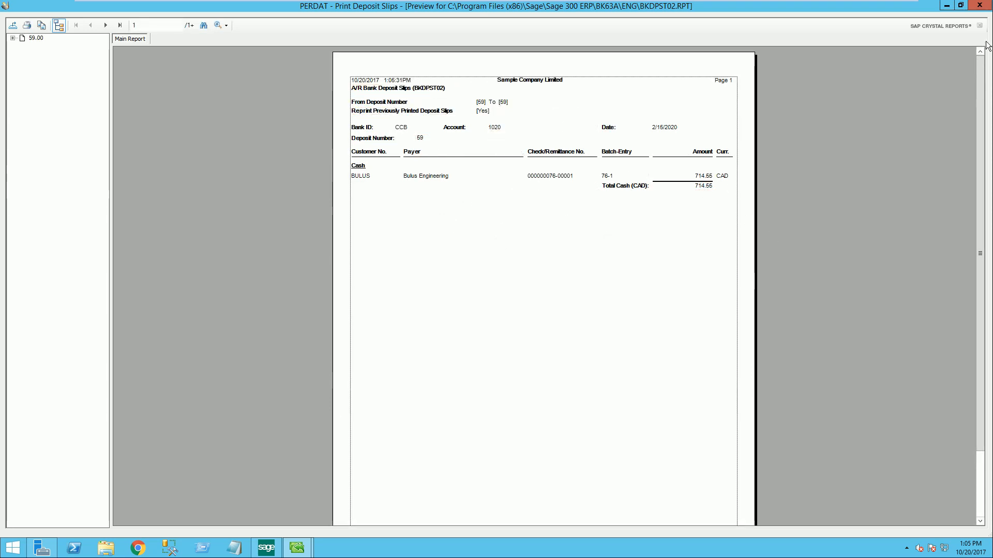
click(978, 6)
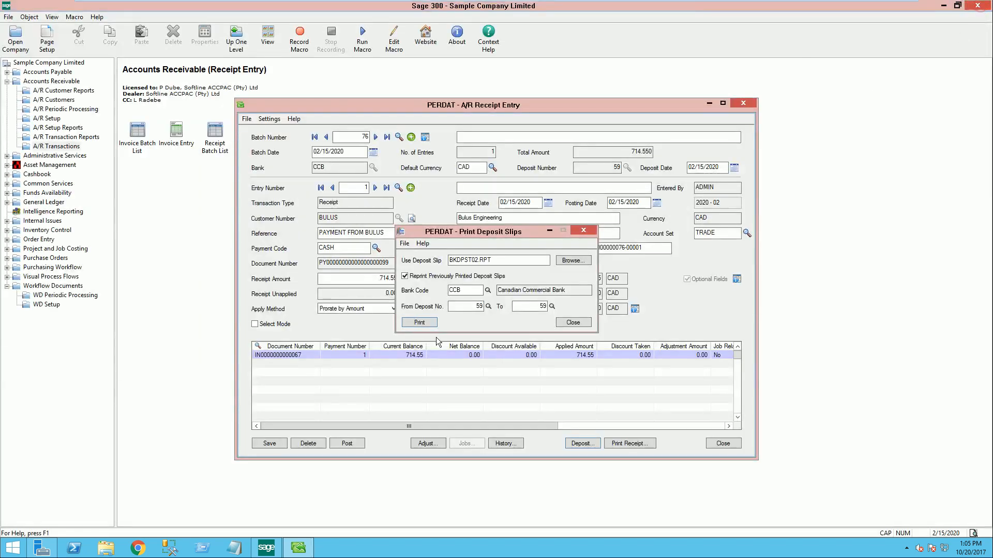
click(573, 323)
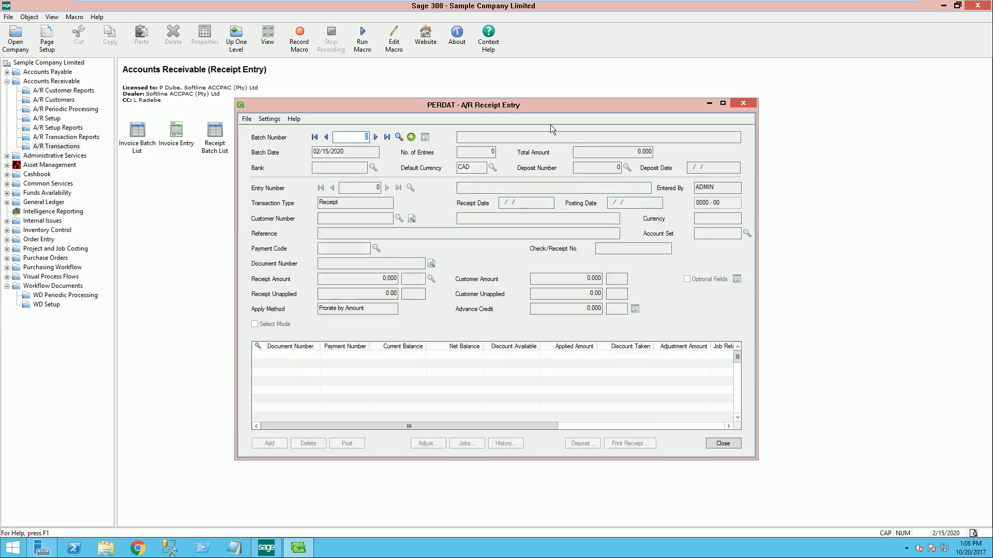
Step: Close Receipt Entry, open the Receipt Batch List maximized, and check the total and Ready To Post setting of batch 76
drag(428, 67, 430, 68)
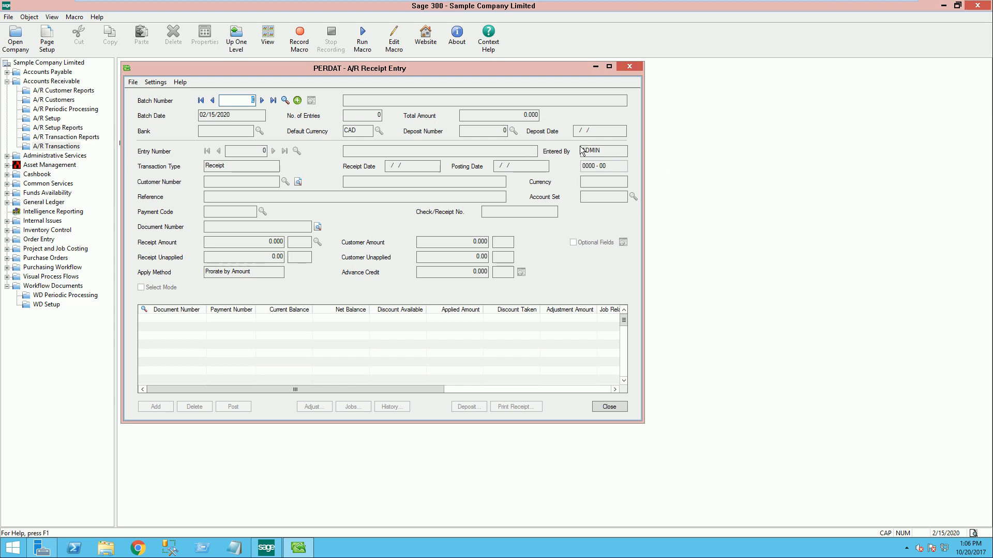
click(631, 67)
click(219, 151)
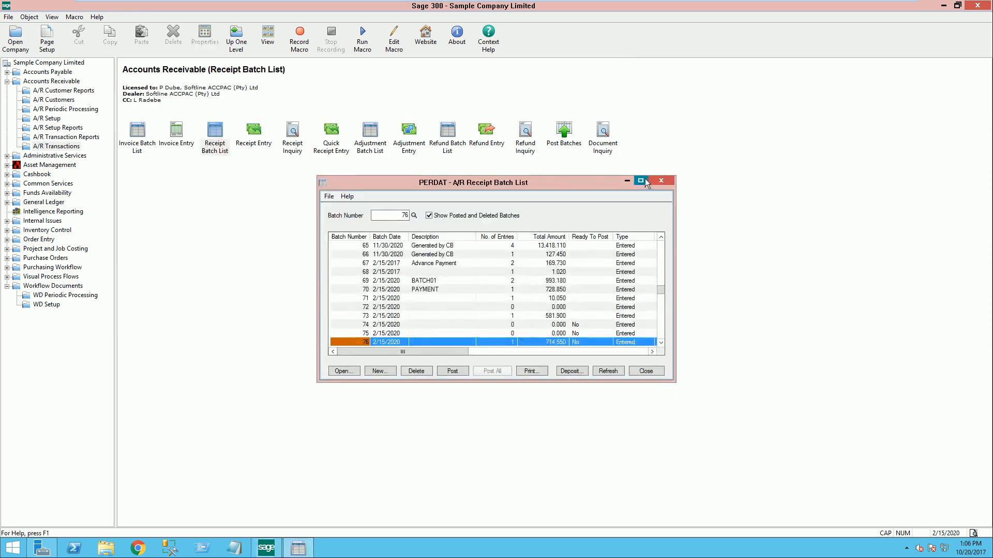
click(642, 181)
click(200, 507)
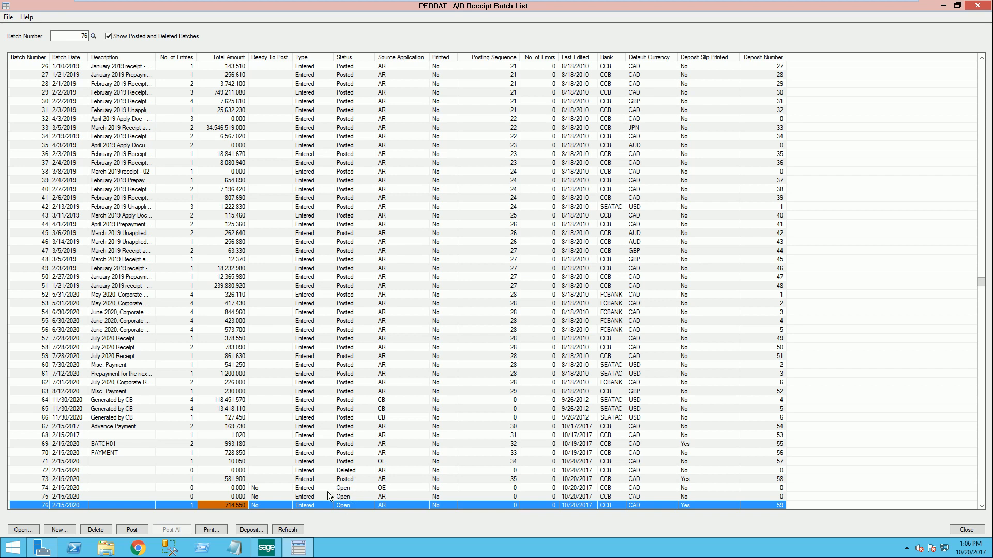
click(272, 507)
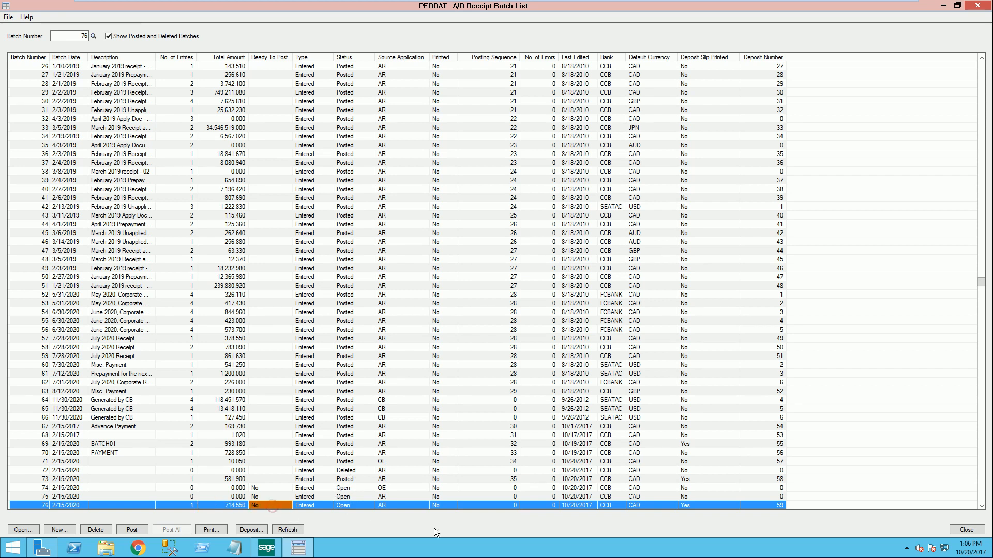
Step: Post receipt batch 76 although it is not set to Ready To Post, and close the batch list
click(131, 531)
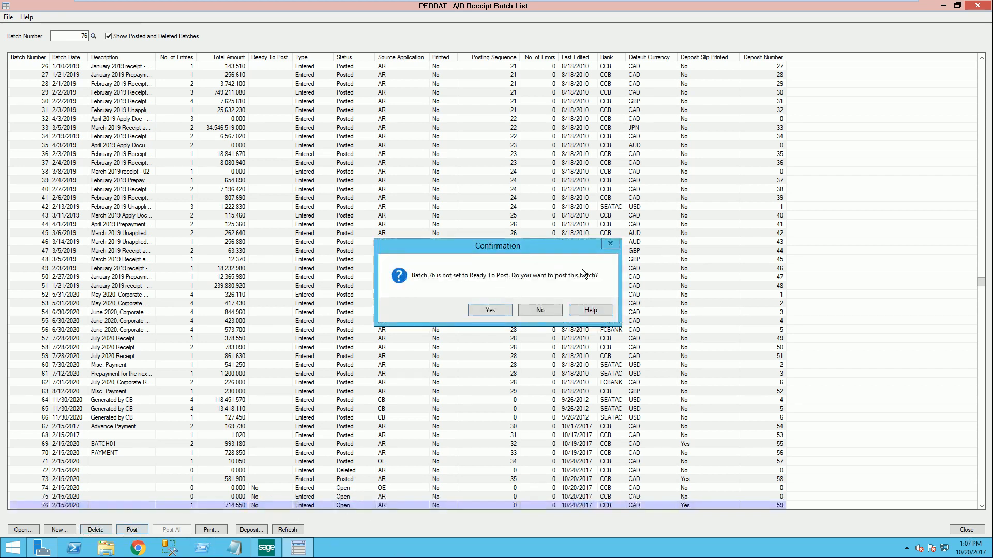
click(490, 310)
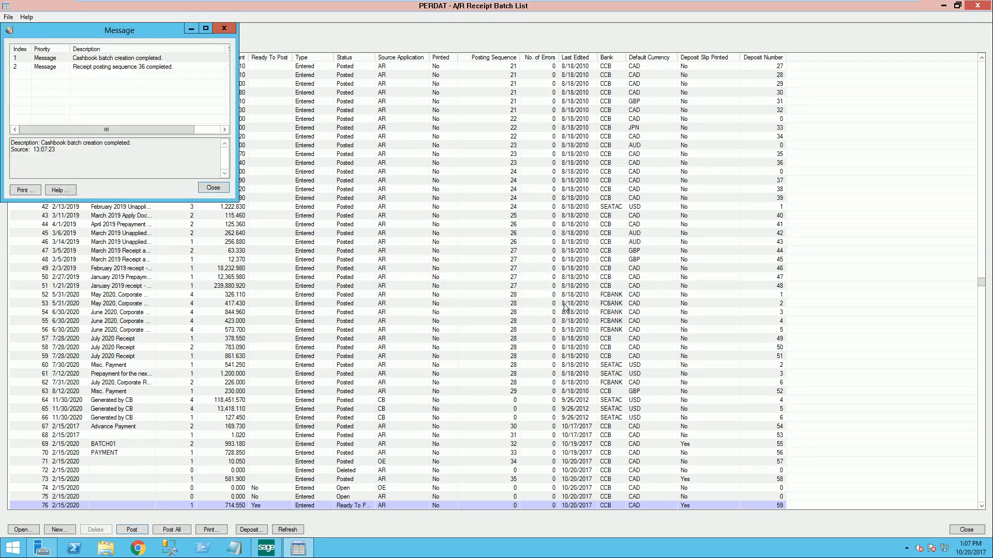
click(222, 190)
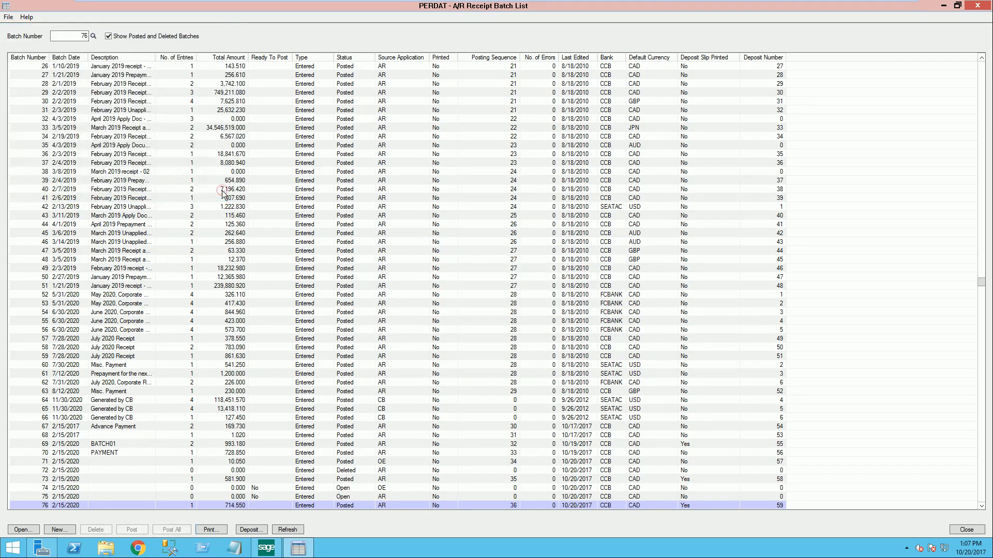
mouse_move(976, 9)
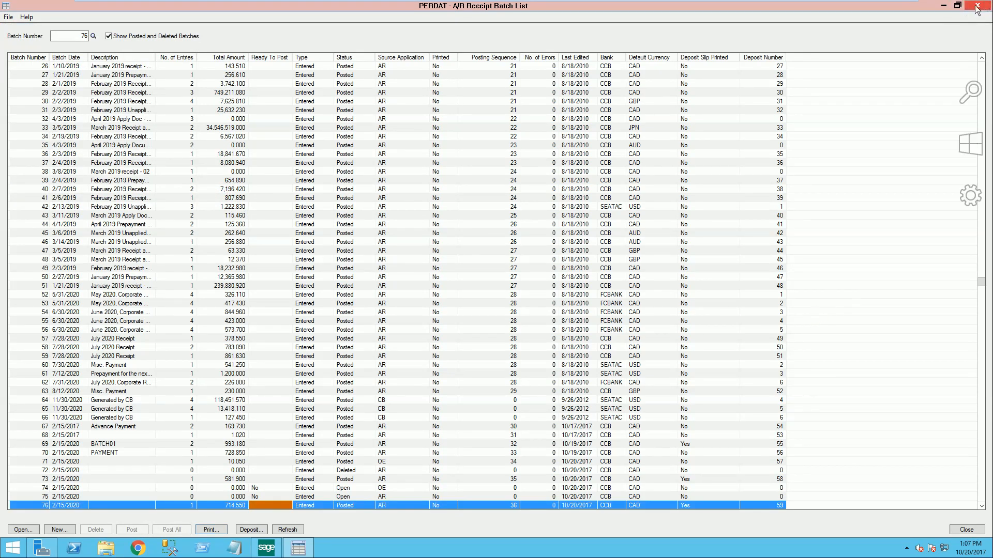
click(976, 7)
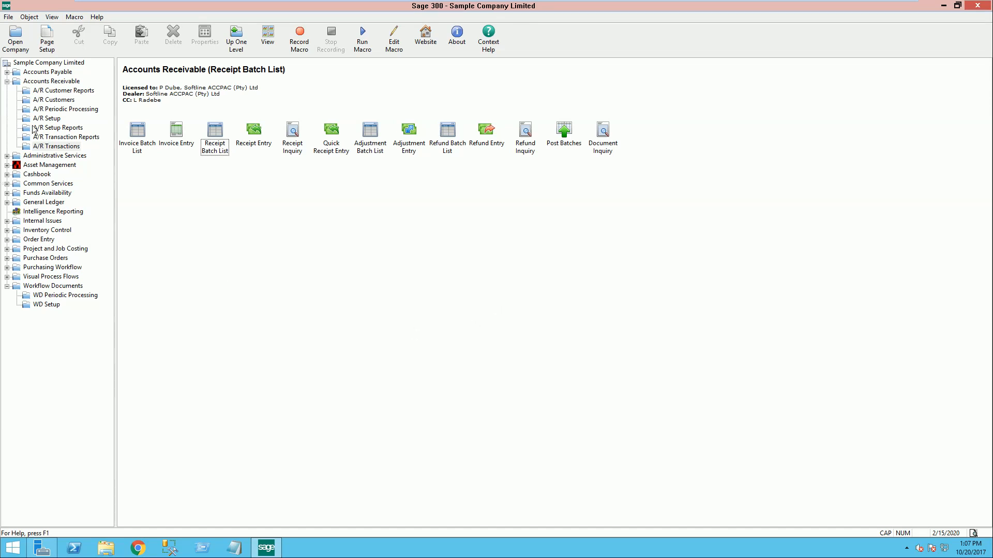
Step: Reopen Customer Inquiry for Bulus Engineering and check the last invoice and last receipt amounts in the activity statistics
click(58, 101)
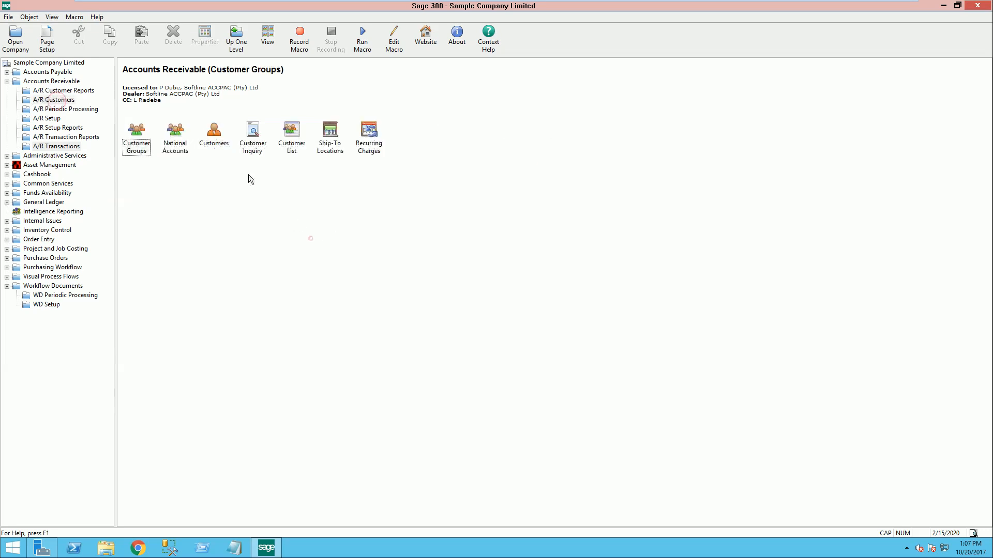
double_click(252, 148)
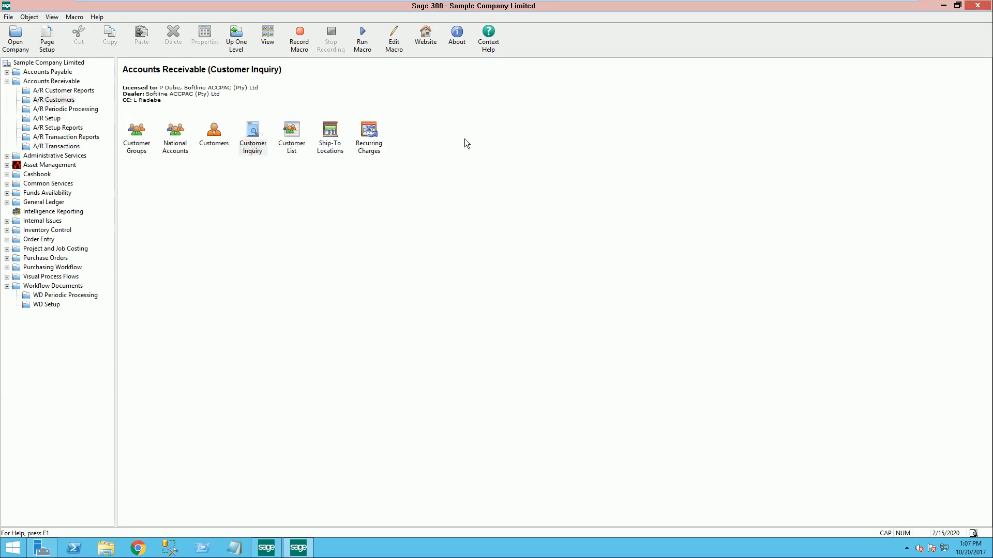
text(BUL)
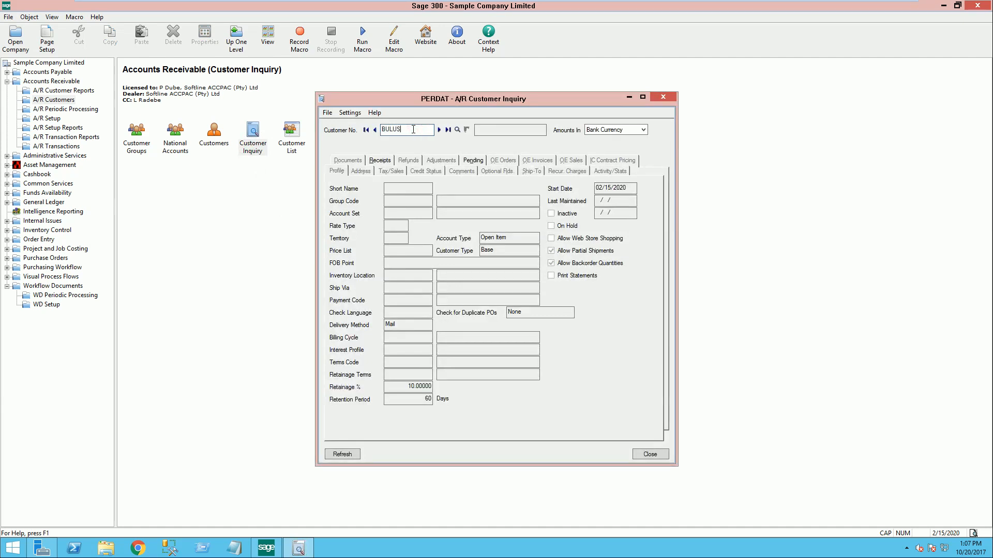
text(US)
key(Tab)
click(610, 171)
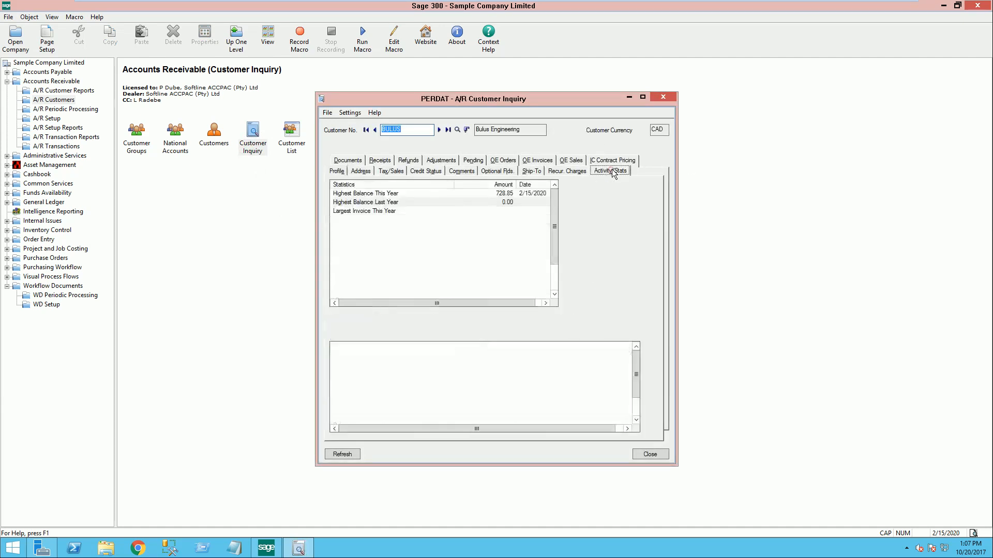
click(496, 228)
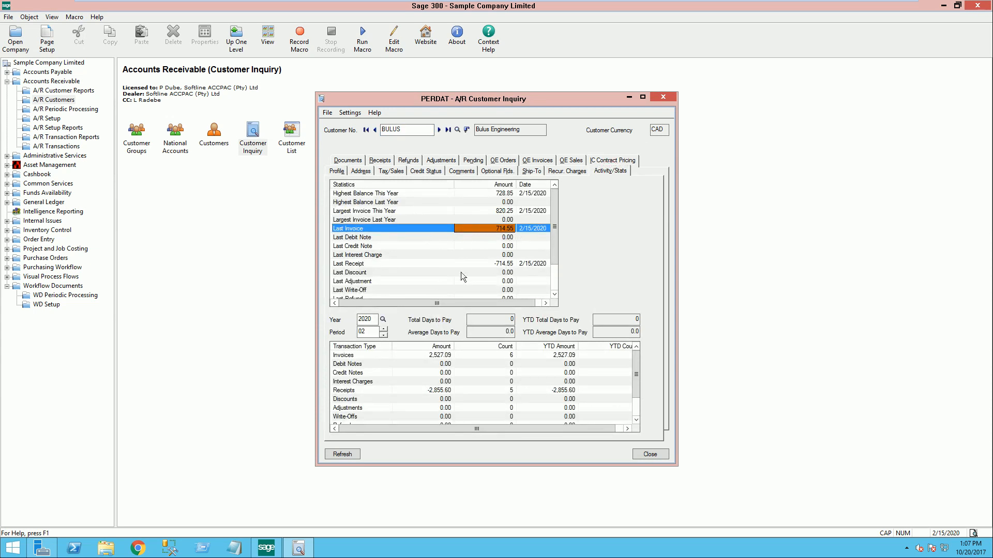
click(435, 264)
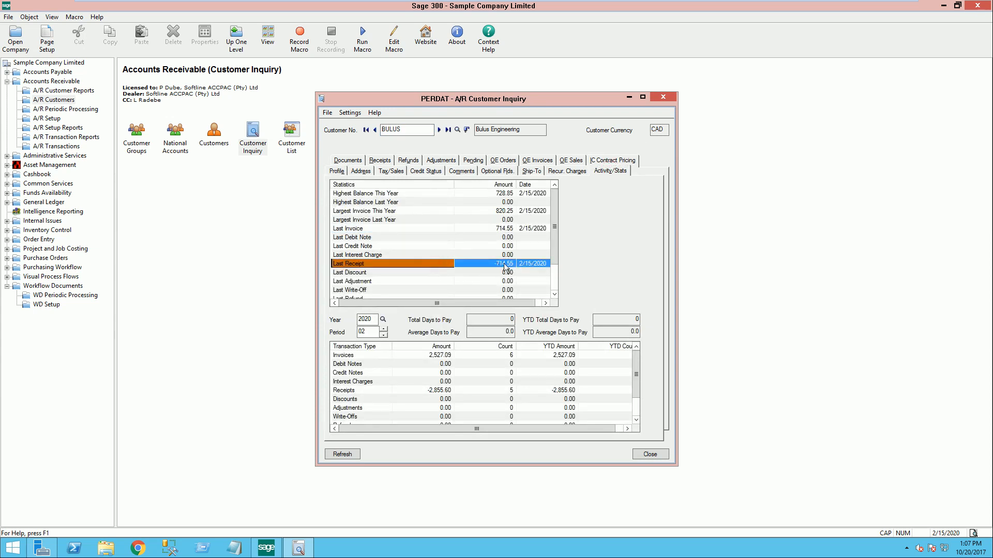